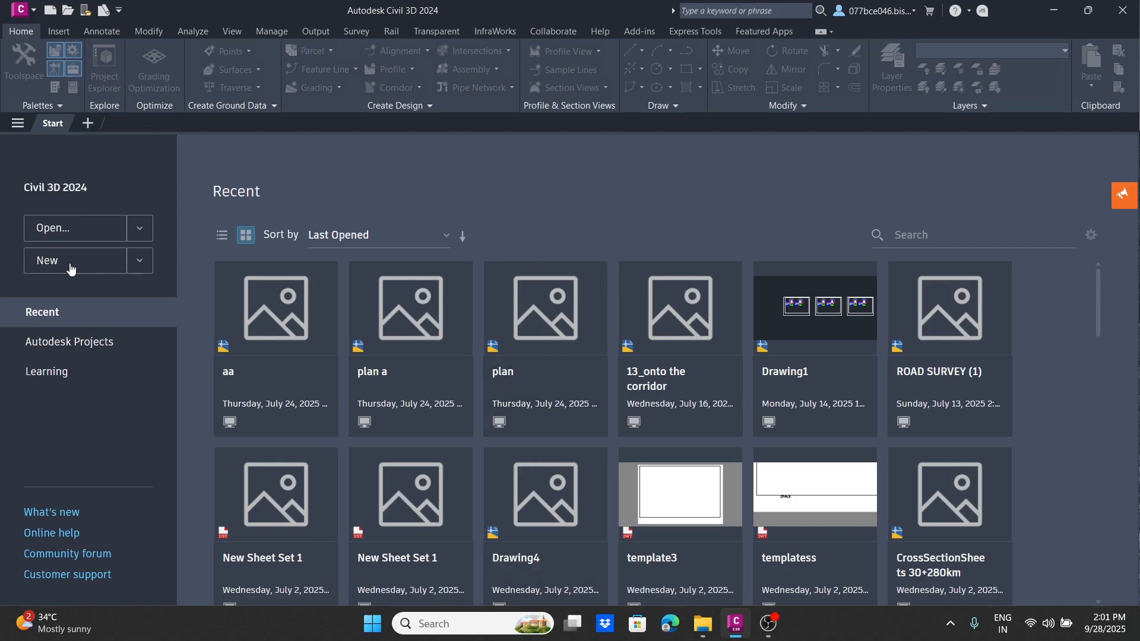
Step: Create a new drawing and choose Road data.csv as the source file for a point import
{"action": "key", "text": "ctrl+n"}
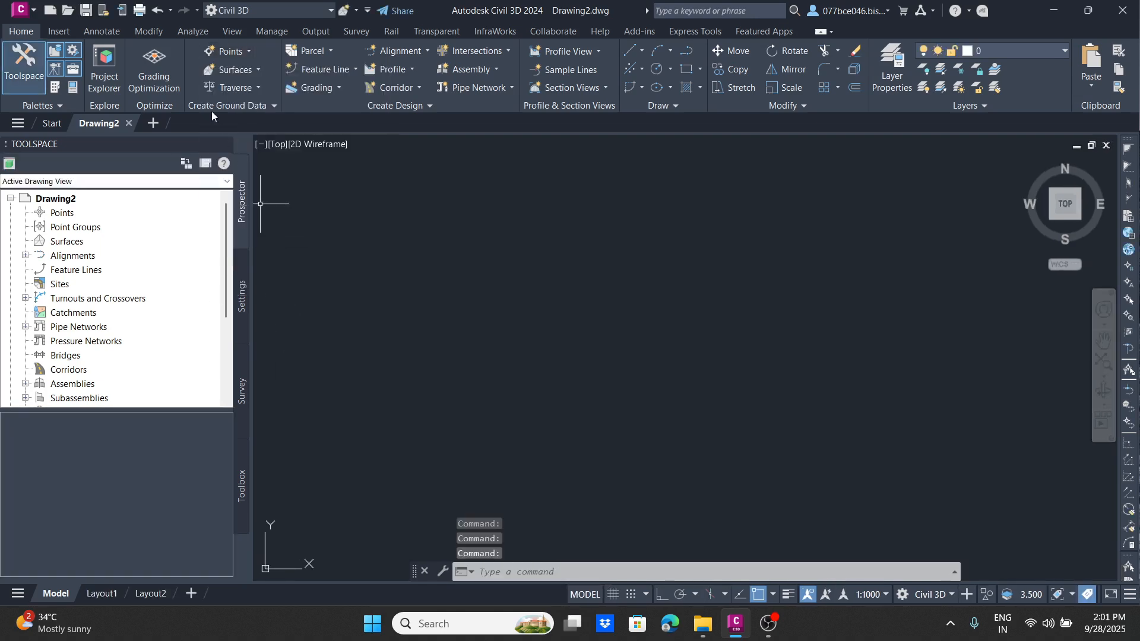
{"action": "left_click", "coordinate": [230, 51]}
{"action": "left_click", "coordinate": [269, 69]}
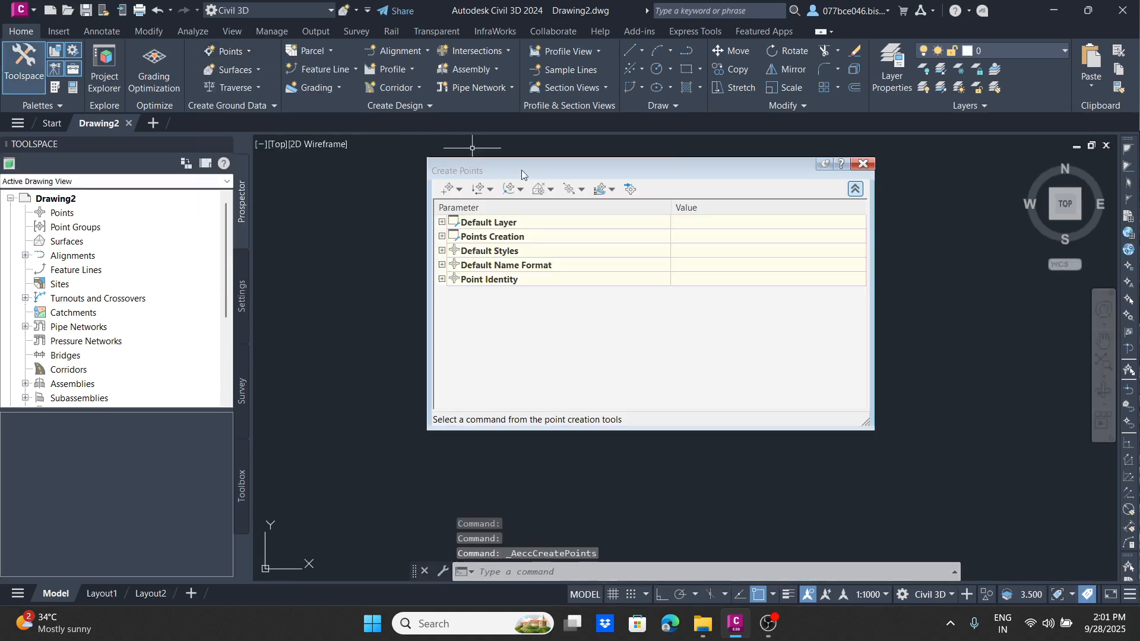
{"action": "left_click", "coordinate": [631, 187]}
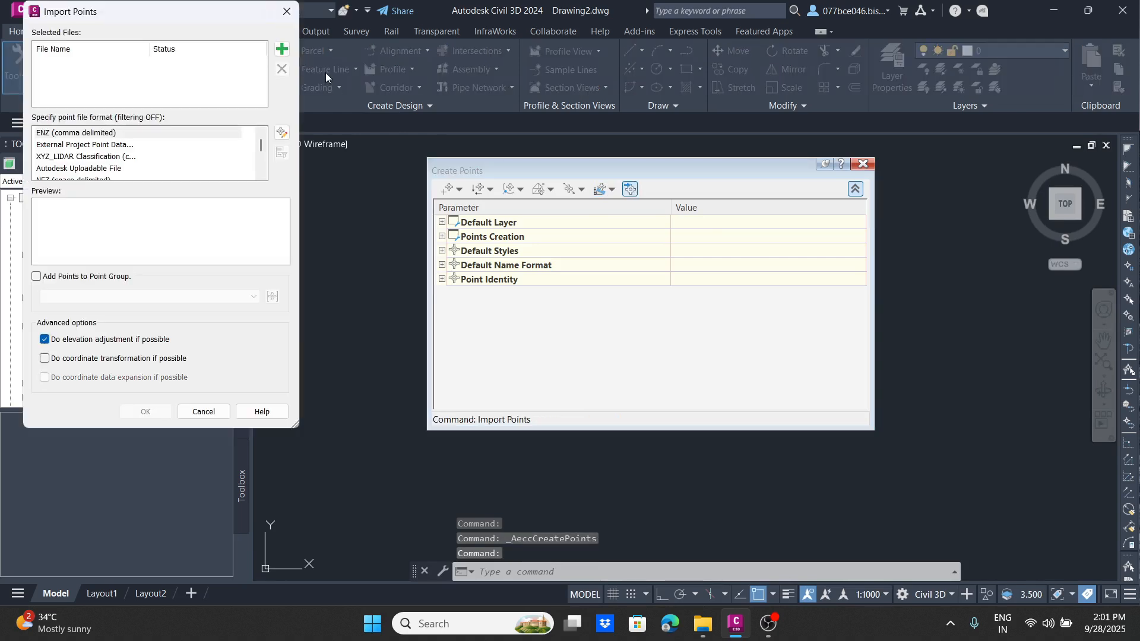
{"action": "left_click", "coordinate": [281, 51]}
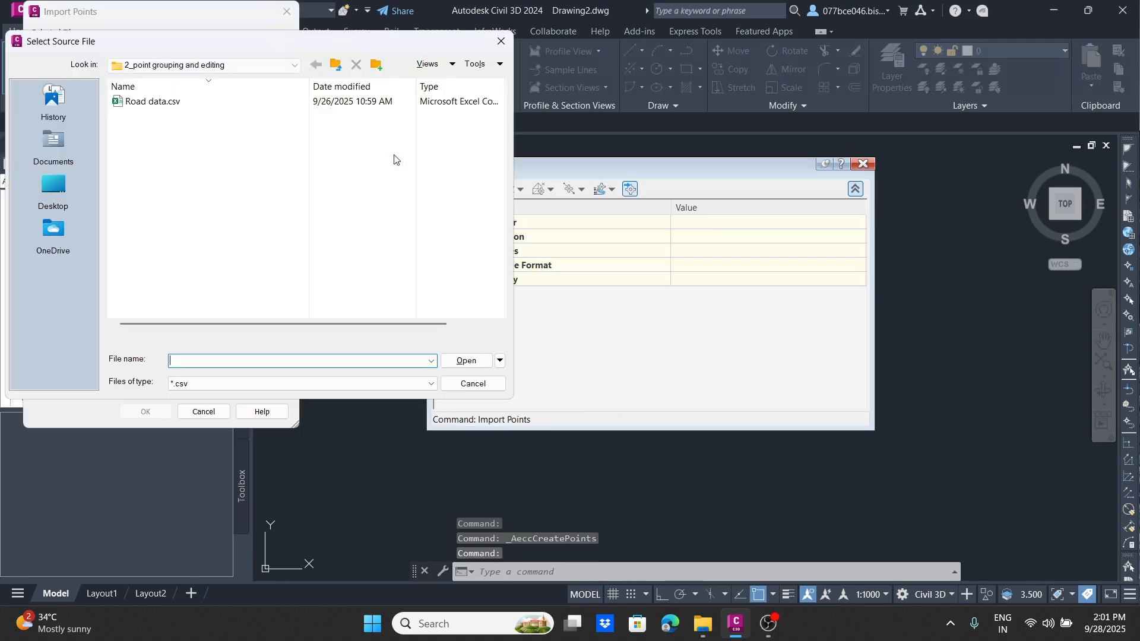
{"action": "double_click", "coordinate": [184, 105]}
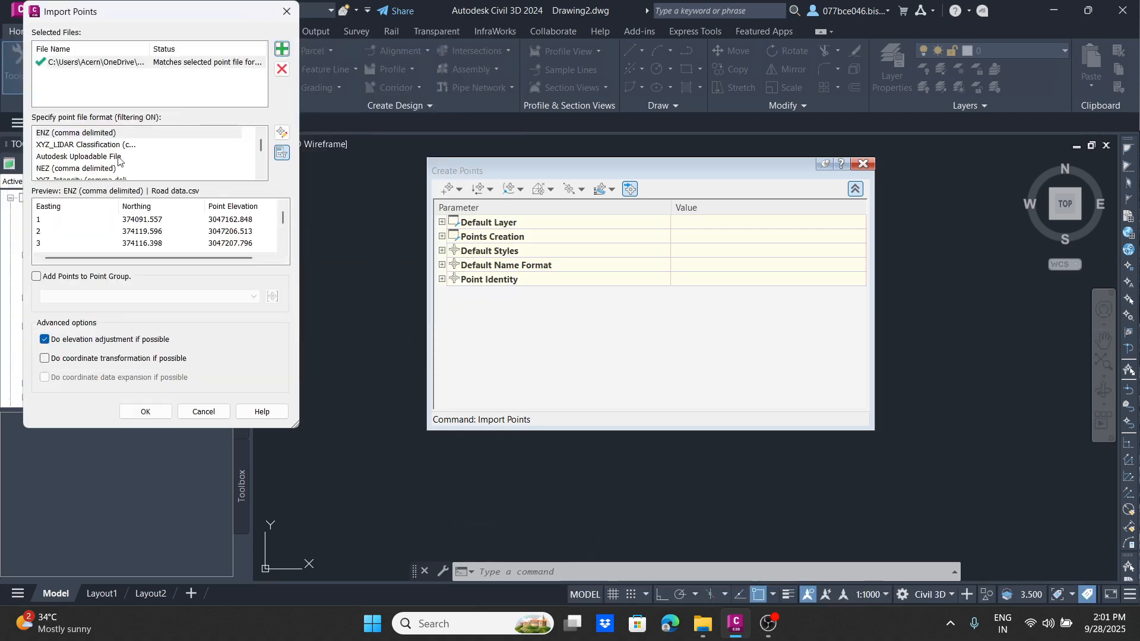
Step: Import the points in the PENZD (comma delimited) format and close the point creation tools
{"action": "scroll", "coordinate": [78, 166], "scroll_direction": "down", "scroll_amount": 1}
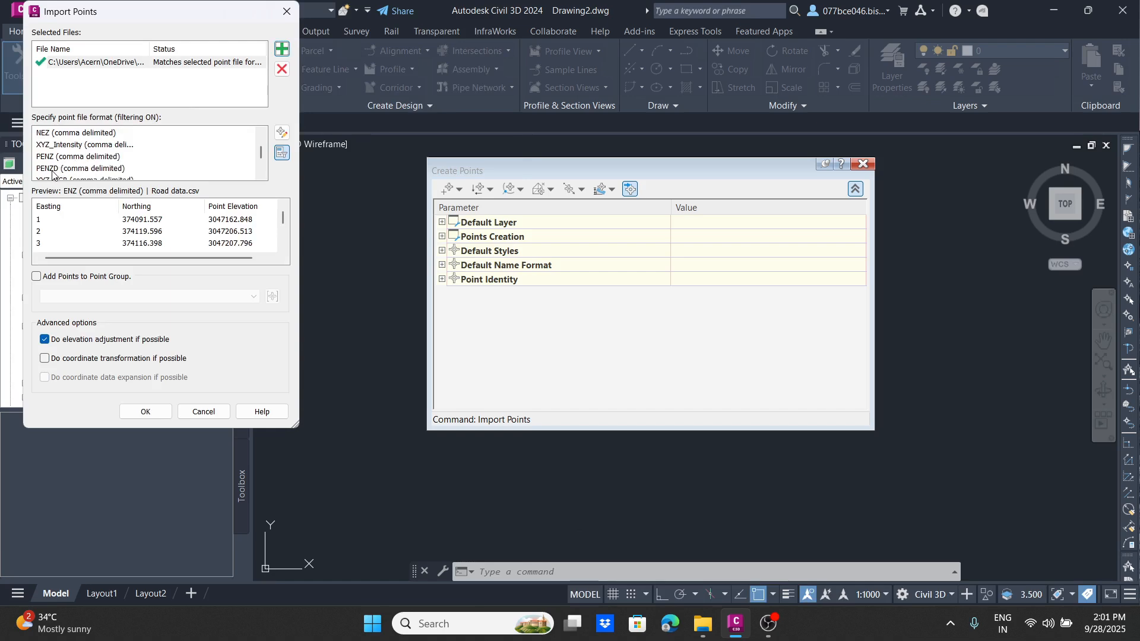
{"action": "left_click", "coordinate": [53, 169]}
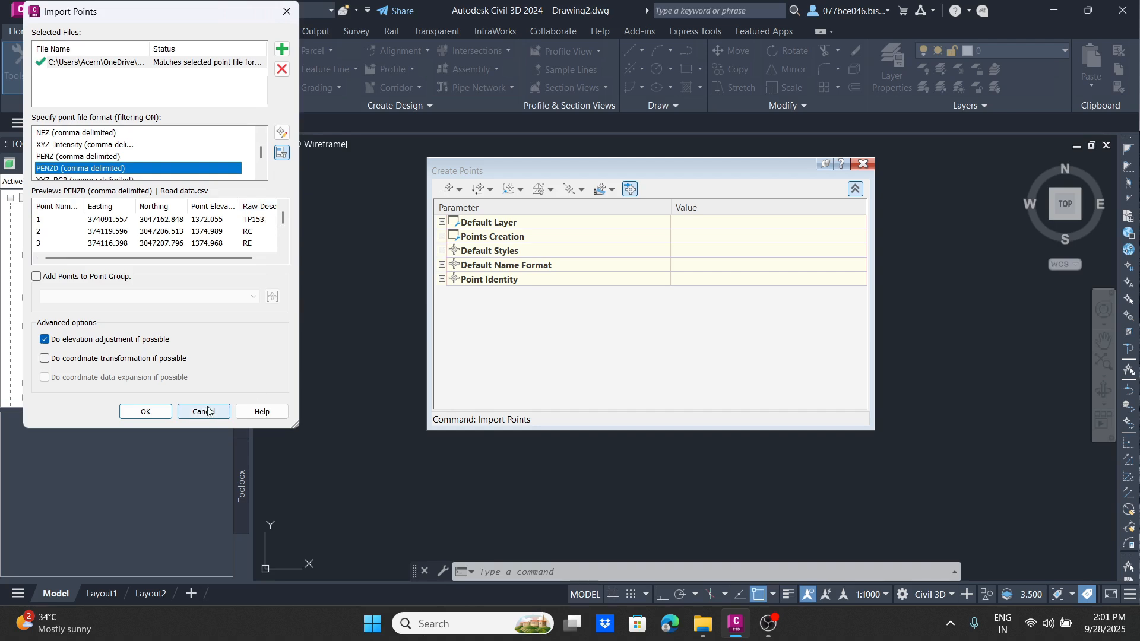
{"action": "left_click", "coordinate": [153, 412]}
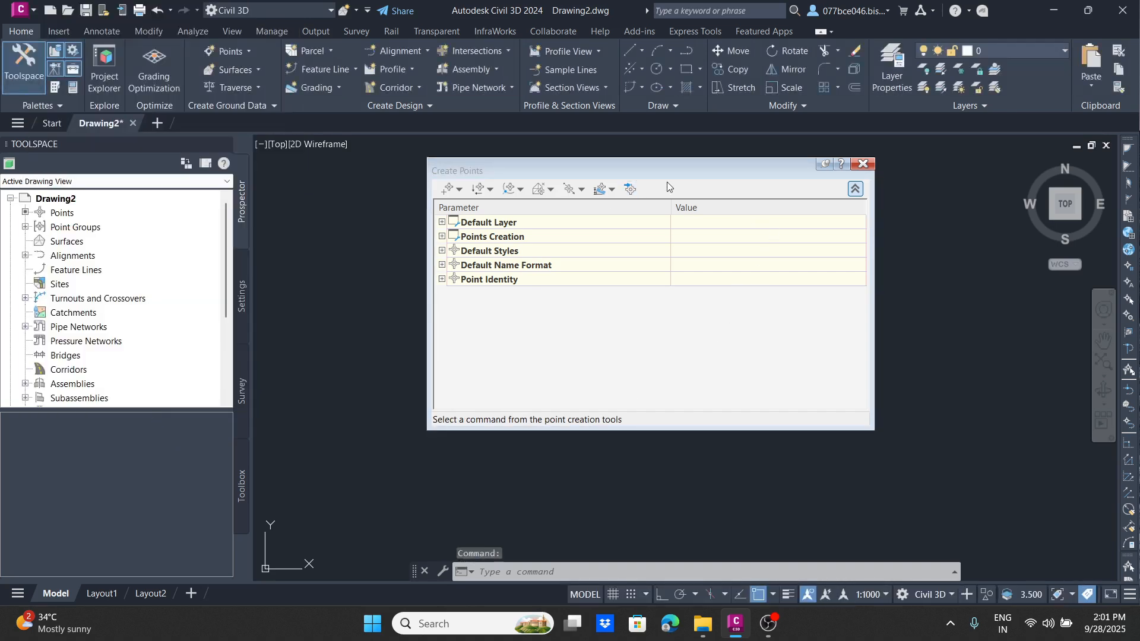
{"action": "left_click", "coordinate": [863, 164]}
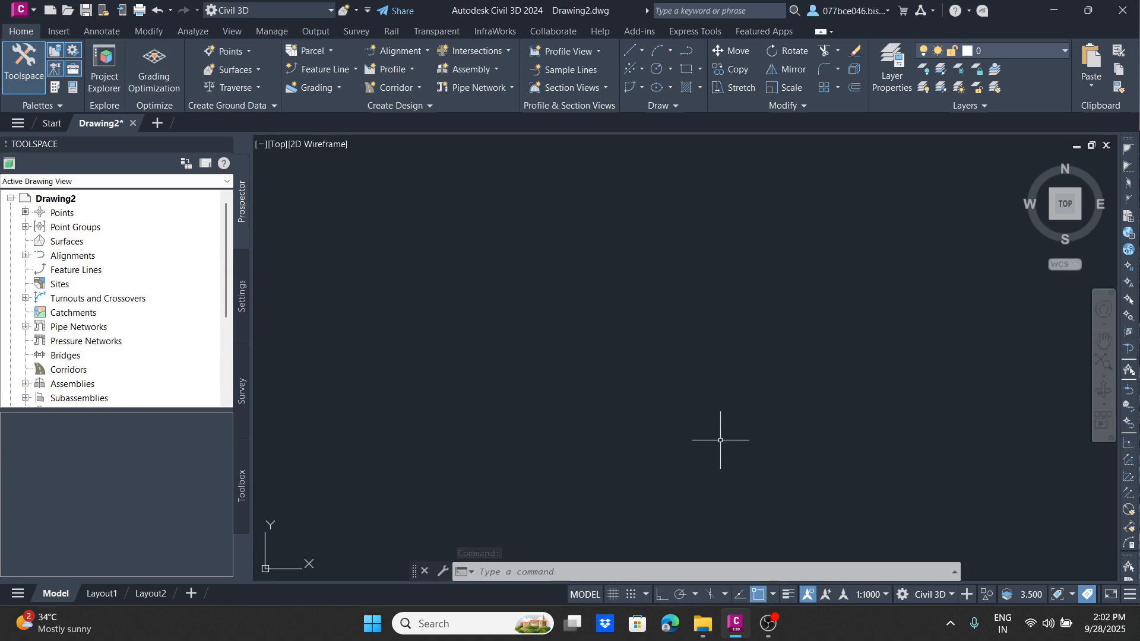
Step: Zoom to the drawing extents and examine how the imported survey points are distributed along the road
{"action": "left_click", "coordinate": [1104, 361]}
{"action": "scroll", "coordinate": [553, 296], "scroll_direction": "down", "scroll_amount": 3}
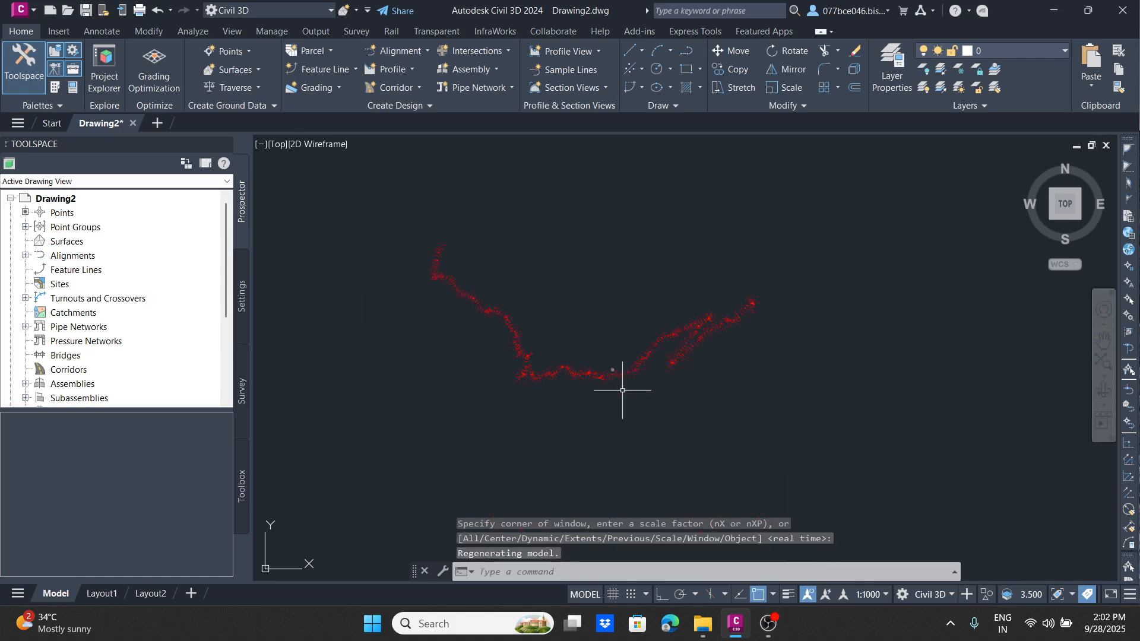
{"action": "scroll", "coordinate": [636, 390], "scroll_direction": "up", "scroll_amount": 3}
{"action": "scroll", "coordinate": [746, 255], "scroll_direction": "down", "scroll_amount": 3}
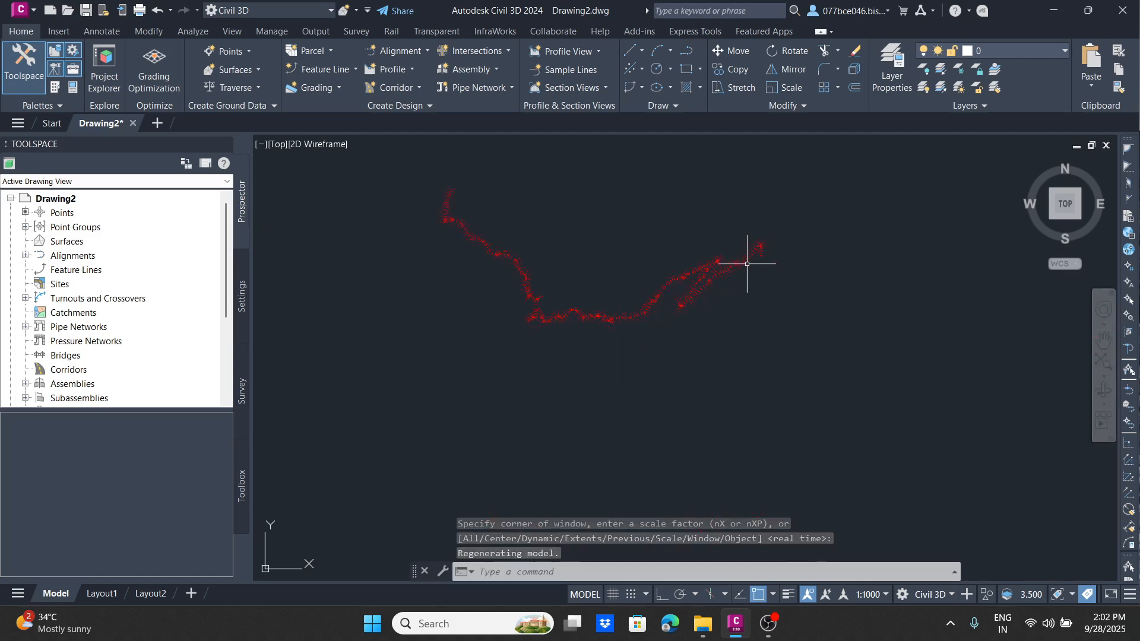
{"action": "scroll", "coordinate": [759, 247], "scroll_direction": "up", "scroll_amount": 2}
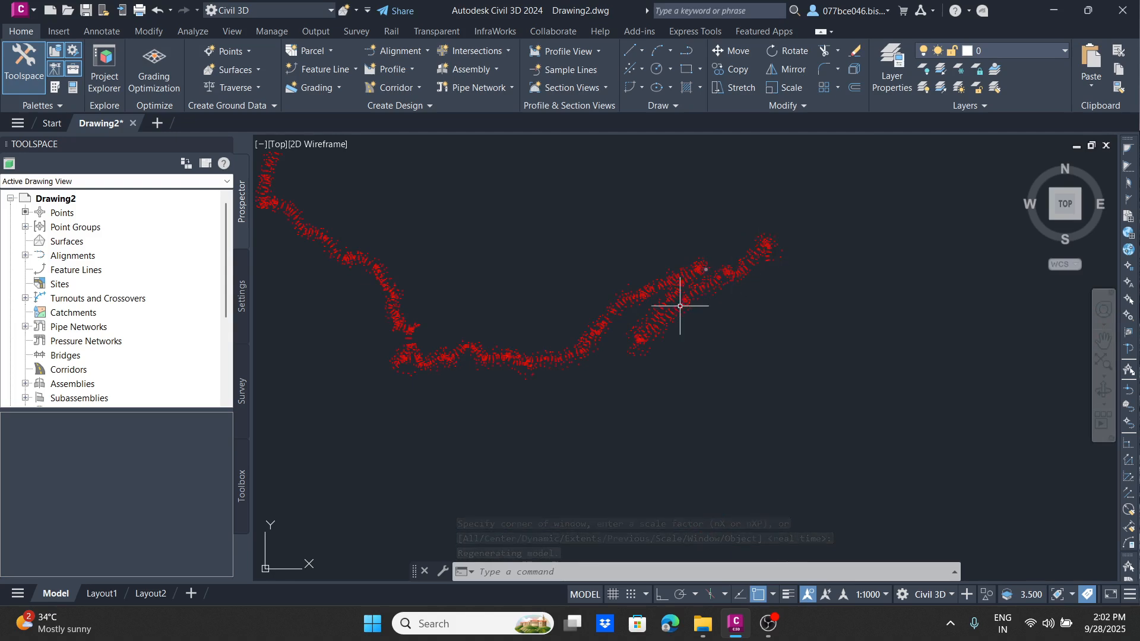
{"action": "scroll", "coordinate": [660, 321], "scroll_direction": "up", "scroll_amount": 3}
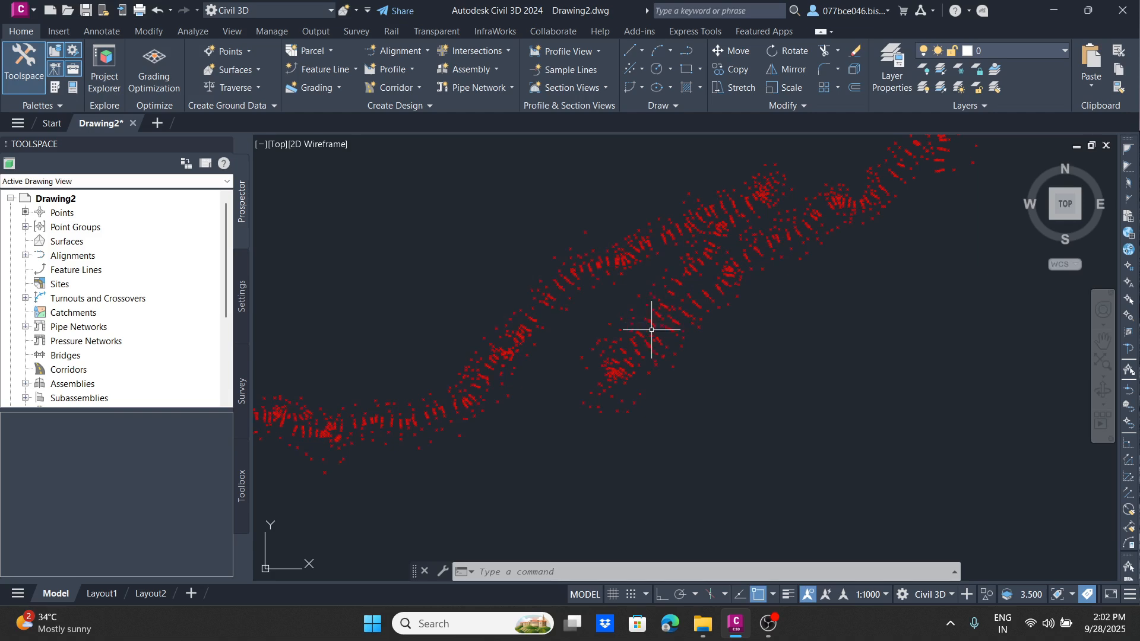
{"action": "left_click", "coordinate": [664, 336]}
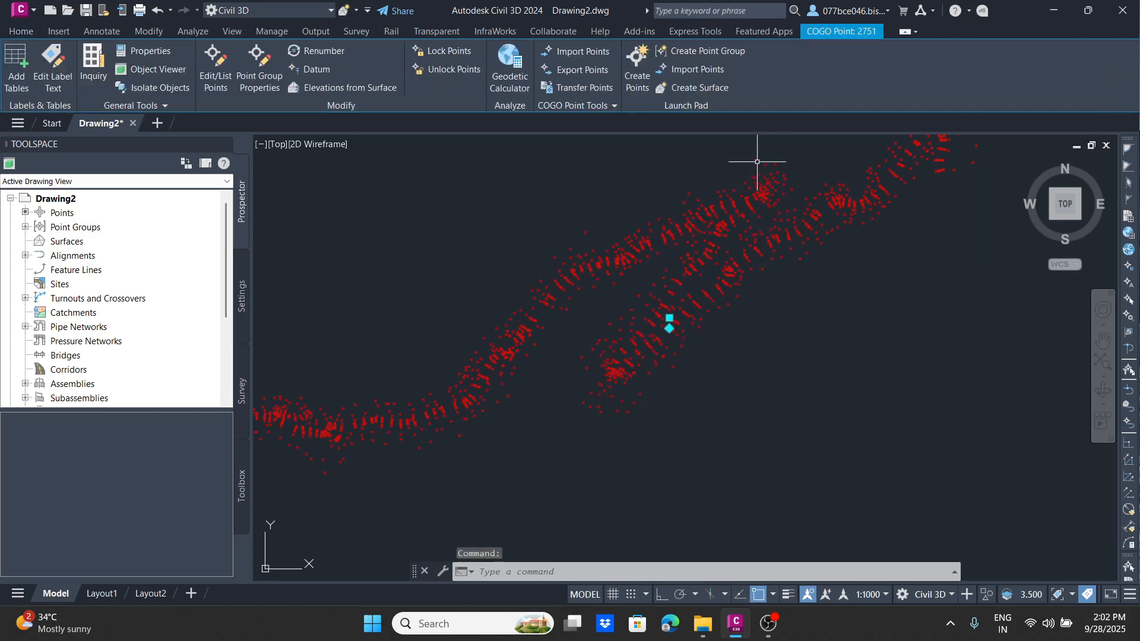
{"action": "scroll", "coordinate": [668, 327], "scroll_direction": "down", "scroll_amount": 4}
{"action": "middle_click_drag", "start_coordinate": [615, 351], "coordinate": [675, 366]}
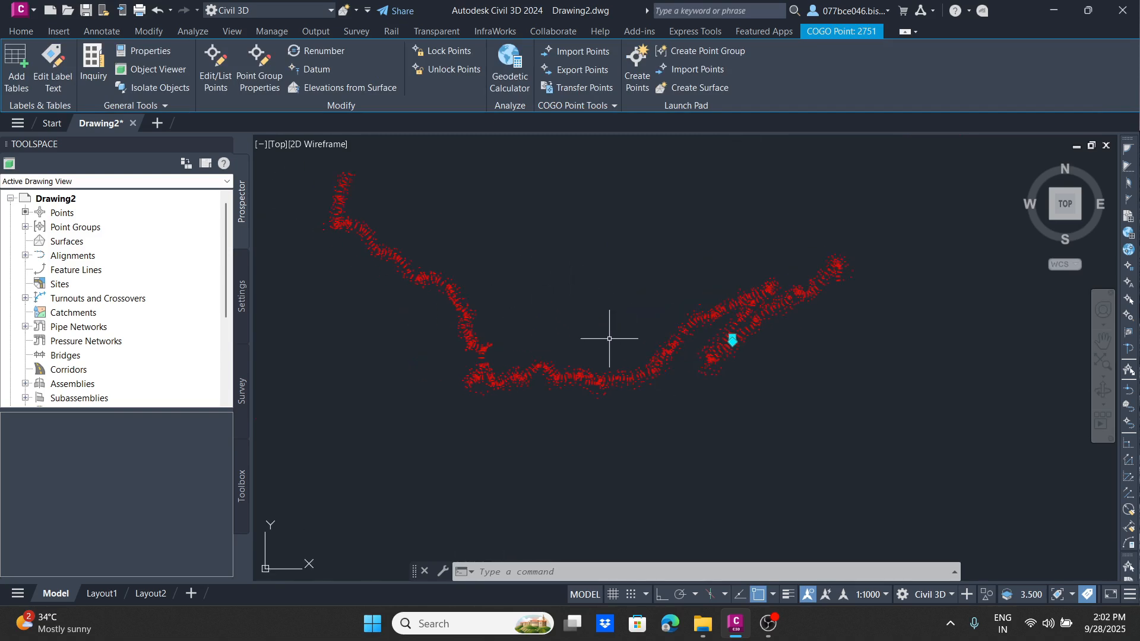
{"action": "key", "text": "Escape"}
{"action": "scroll", "coordinate": [460, 301], "scroll_direction": "up", "scroll_amount": 5}
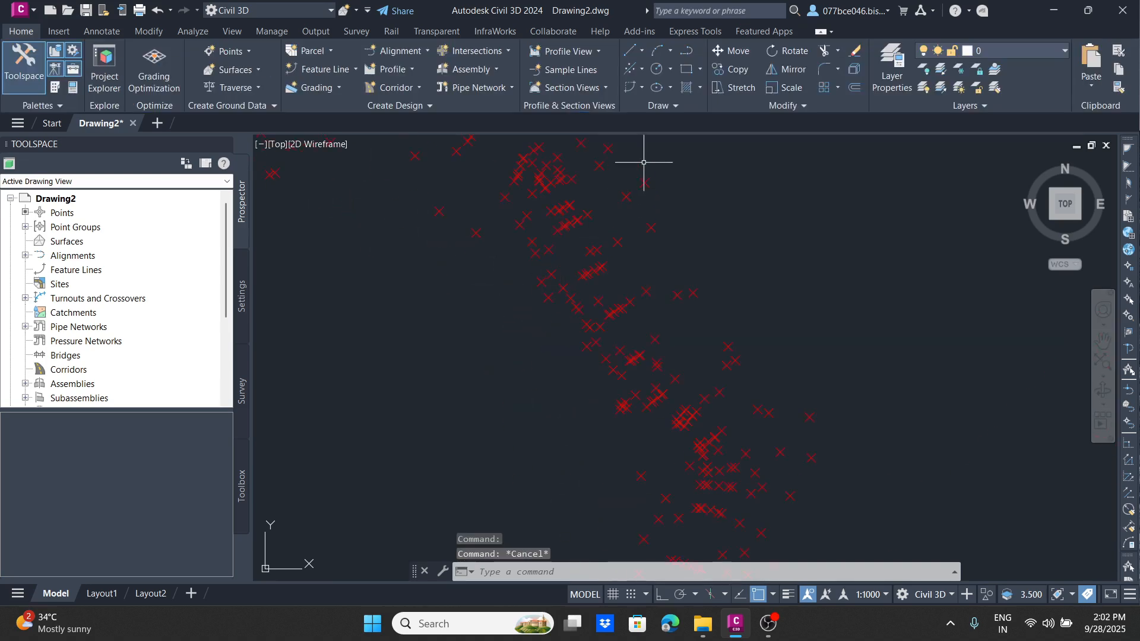
{"action": "left_click", "coordinate": [675, 156]}
{"action": "left_click", "coordinate": [471, 262]}
{"action": "left_click", "coordinate": [796, 242]}
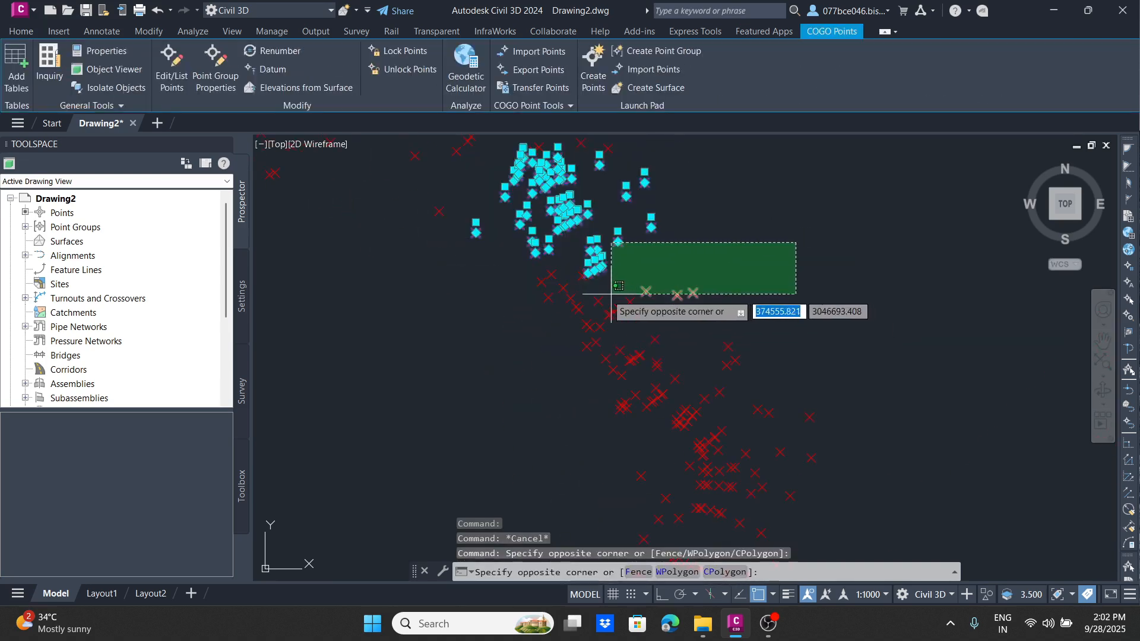
{"action": "key", "text": "Escape"}
{"action": "key", "text": "Escape"}
Step: Set the point label style of the _All Points group to Point#-Elevation-Description
{"action": "left_click", "coordinate": [25, 227]}
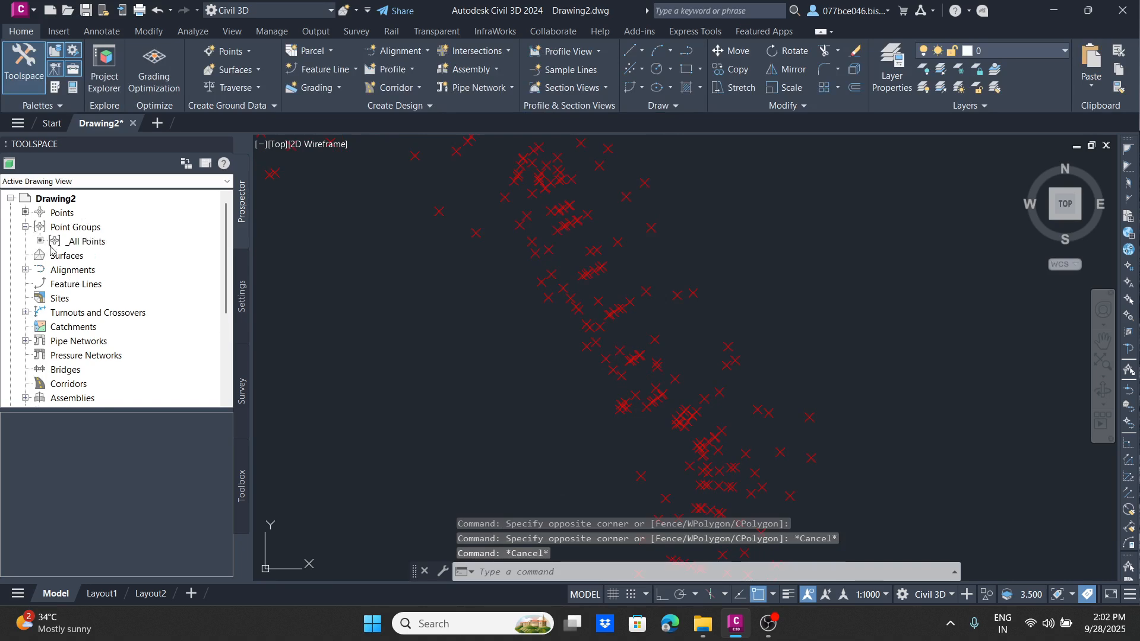
{"action": "left_click", "coordinate": [66, 241]}
{"action": "right_click", "coordinate": [68, 240]}
{"action": "left_click", "coordinate": [116, 246]}
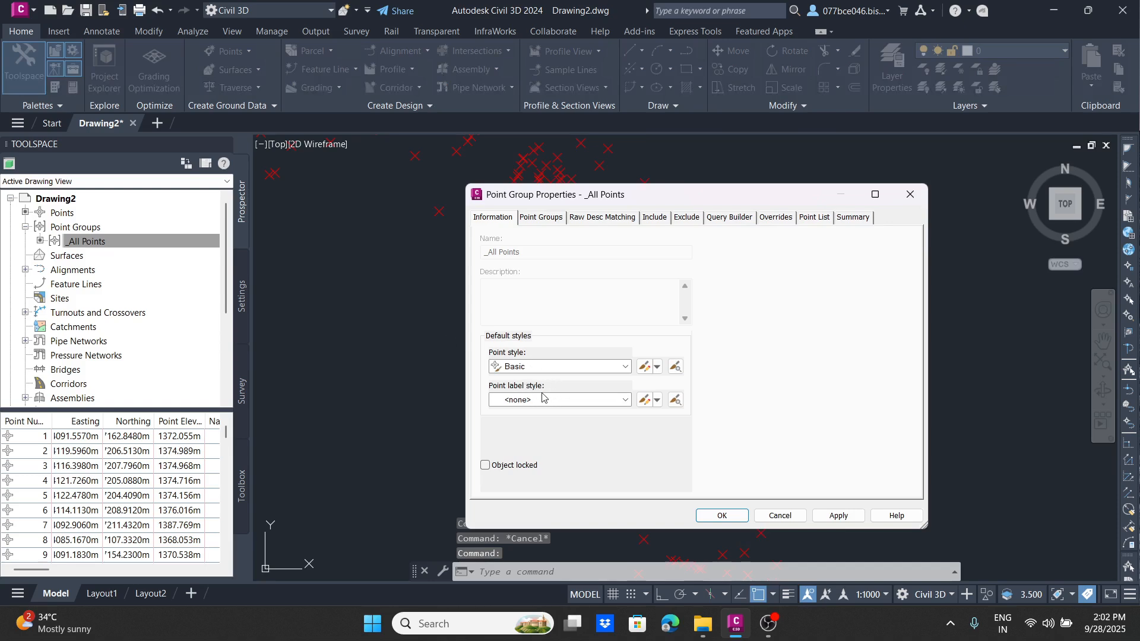
{"action": "left_click", "coordinate": [542, 397]}
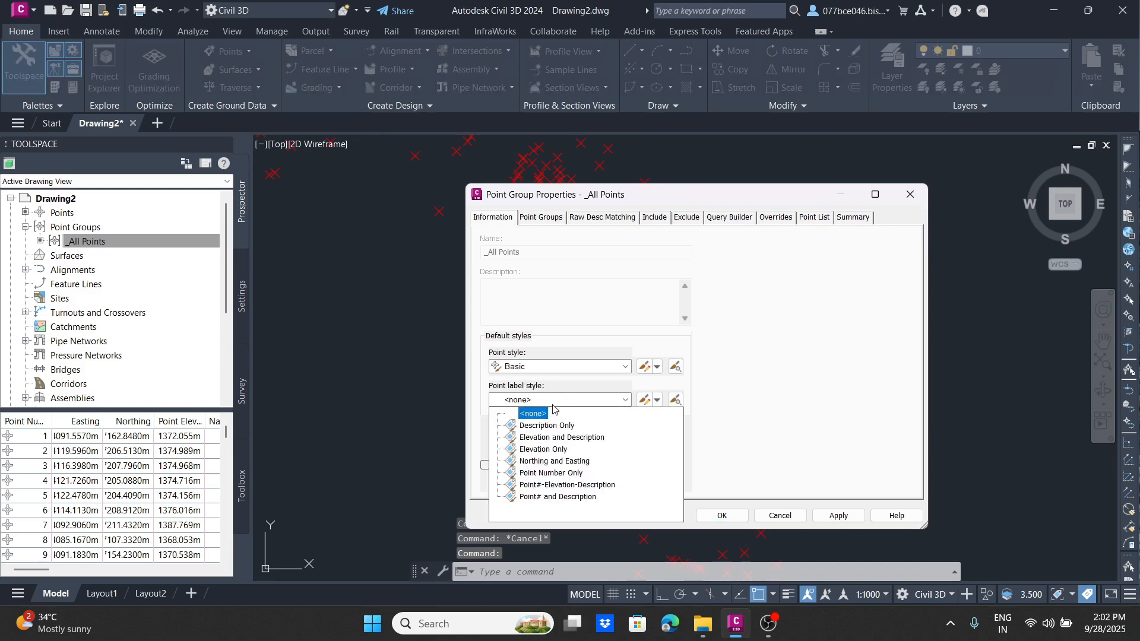
{"action": "left_click", "coordinate": [549, 485]}
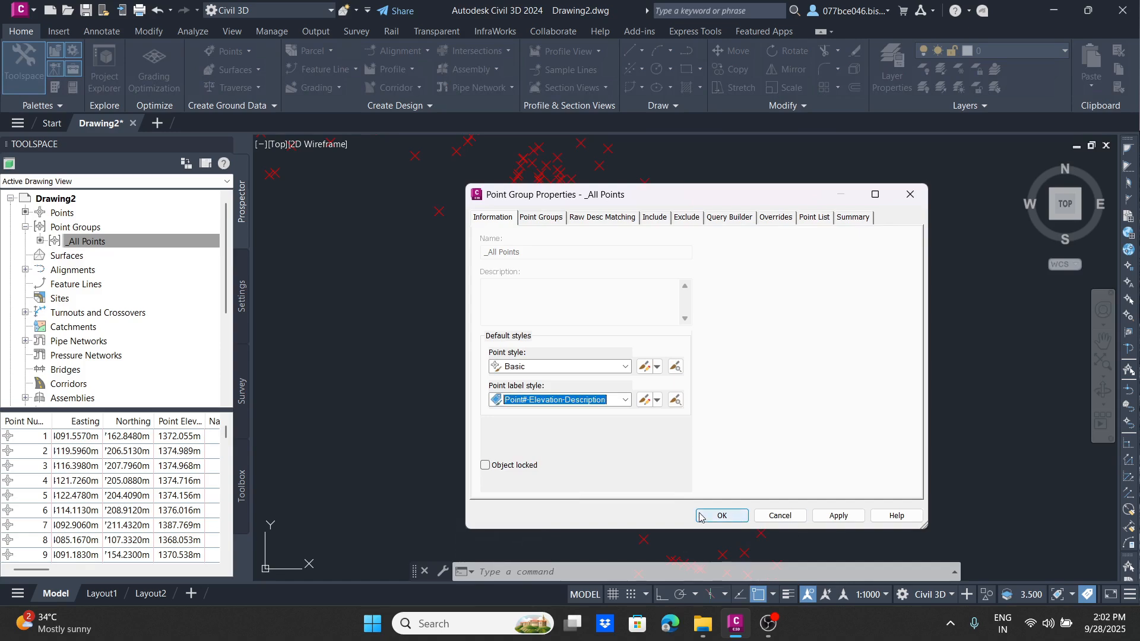
{"action": "left_click", "coordinate": [839, 516]}
{"action": "left_click", "coordinate": [725, 514]}
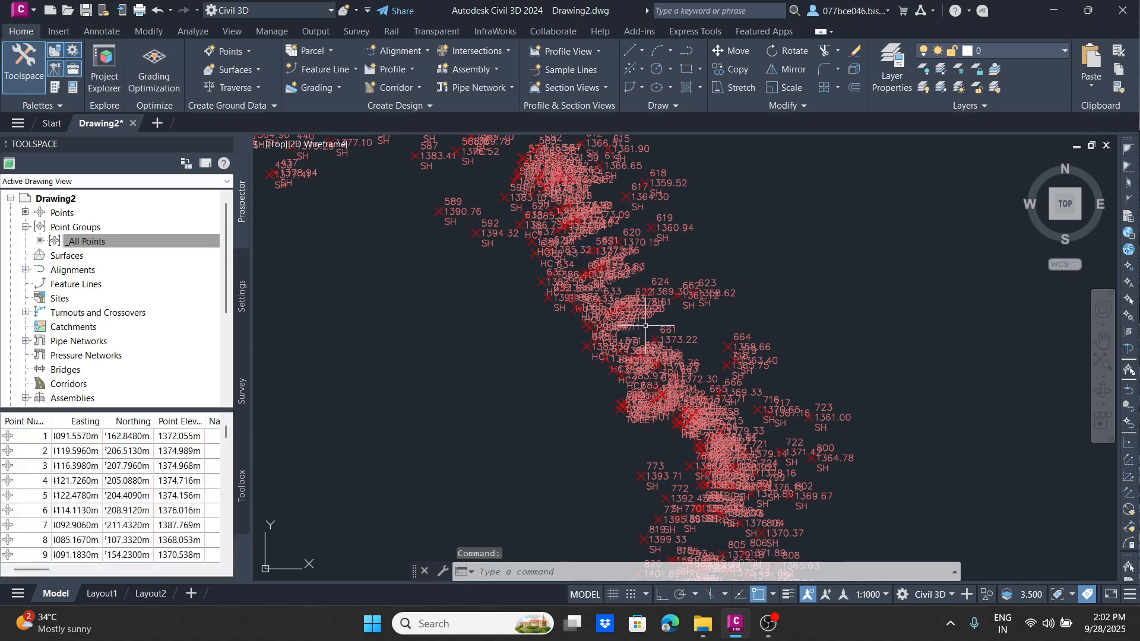
Step: Set the annotation scale to 1:200 to make the point labels smaller
{"action": "left_click", "coordinate": [873, 595]}
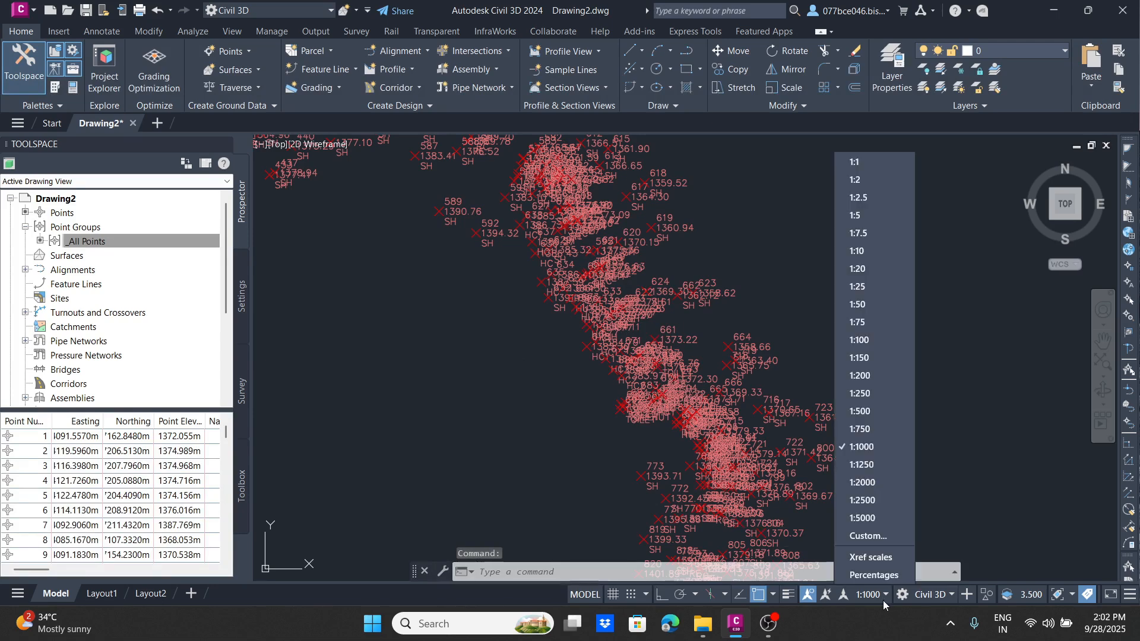
{"action": "left_click", "coordinate": [872, 377]}
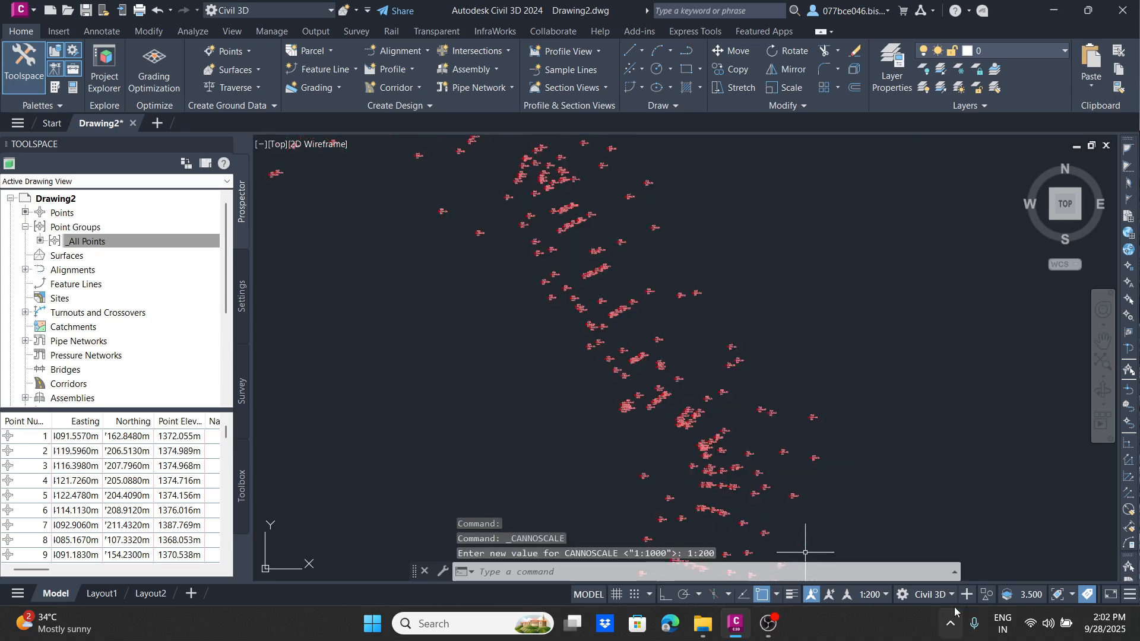
{"action": "scroll", "coordinate": [591, 279], "scroll_direction": "up", "scroll_amount": 10}
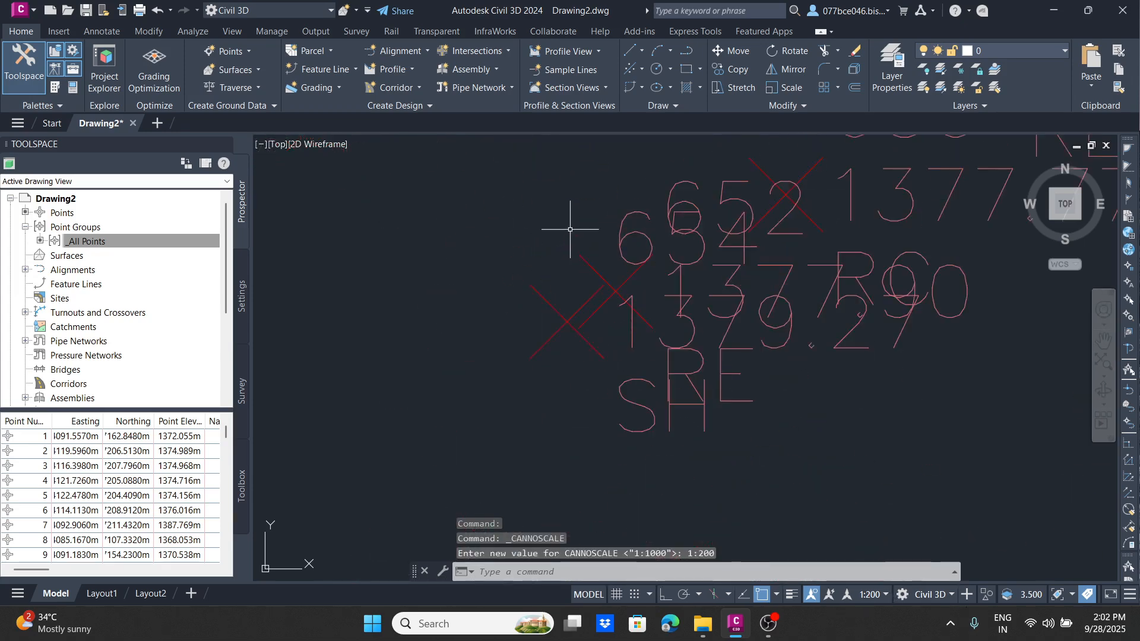
Step: Examine the number, elevation and description labels of individual survey points, such as points 629 and 595
{"action": "scroll", "coordinate": [630, 217], "scroll_direction": "down", "scroll_amount": 5}
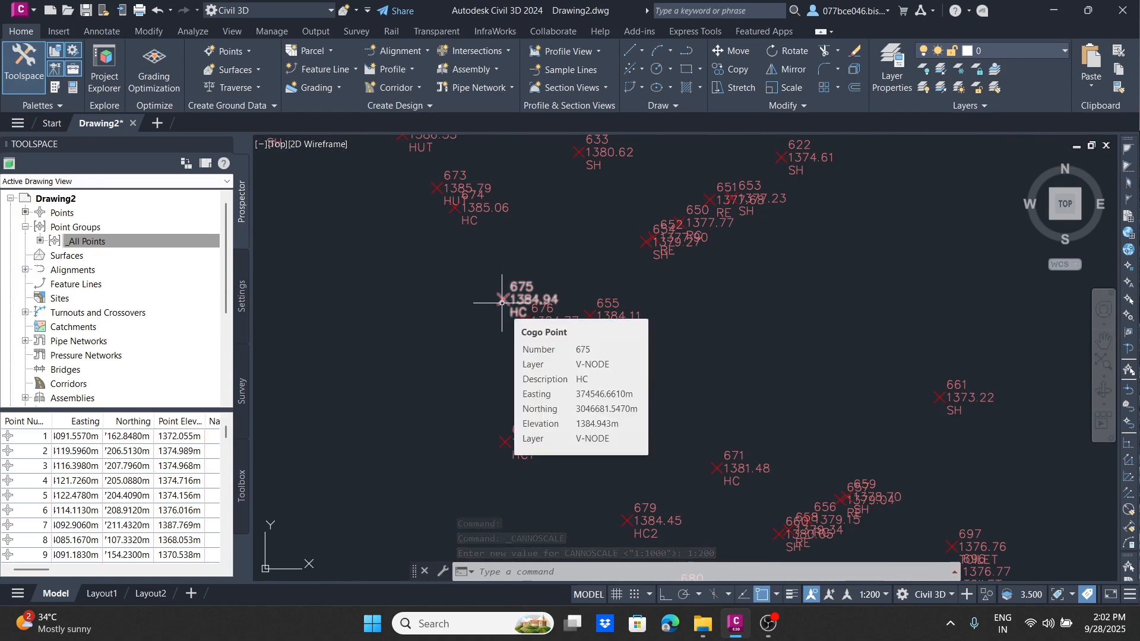
{"action": "scroll", "coordinate": [461, 284], "scroll_direction": "down", "scroll_amount": 3}
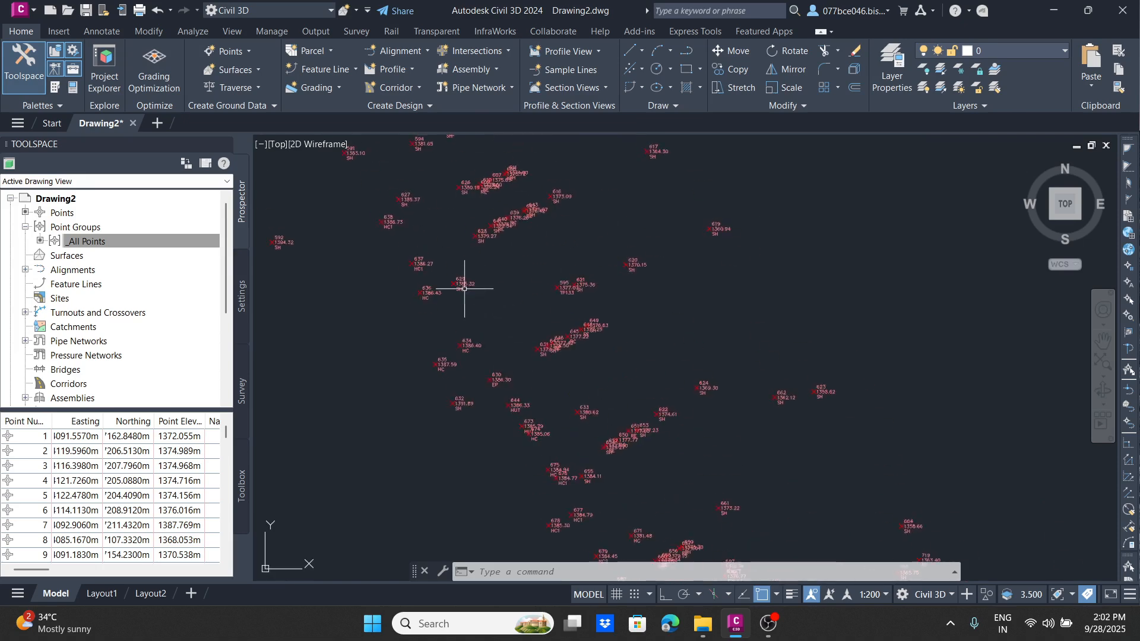
{"action": "scroll", "coordinate": [425, 291], "scroll_direction": "up", "scroll_amount": 8}
{"action": "scroll", "coordinate": [427, 289], "scroll_direction": "down", "scroll_amount": 5}
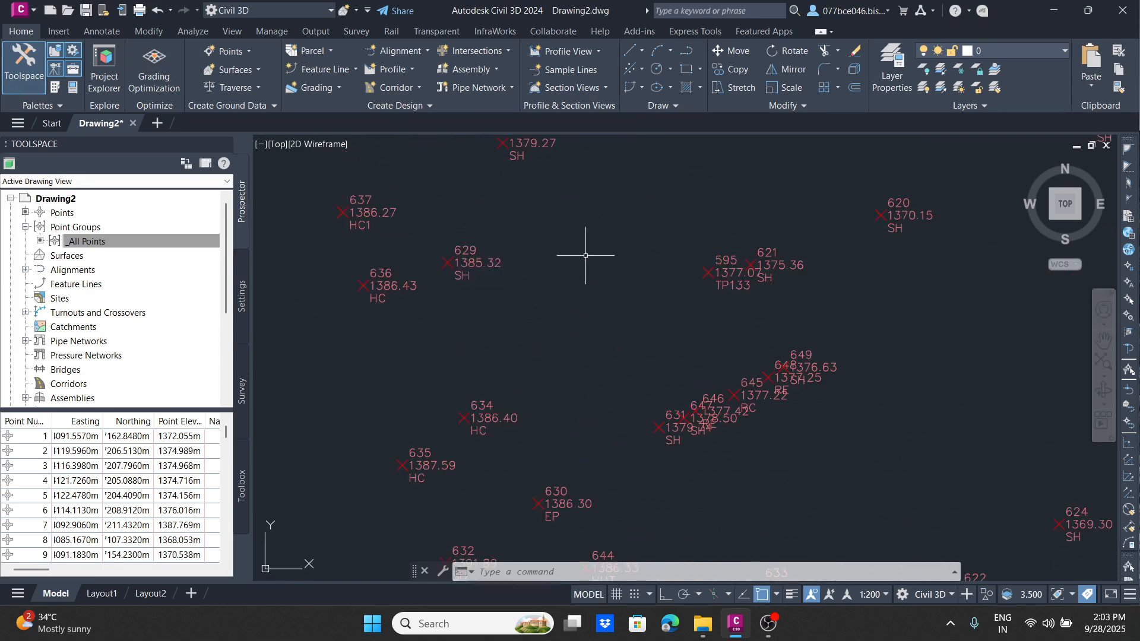
{"action": "middle_click_drag", "start_coordinate": [606, 272], "coordinate": [509, 344]}
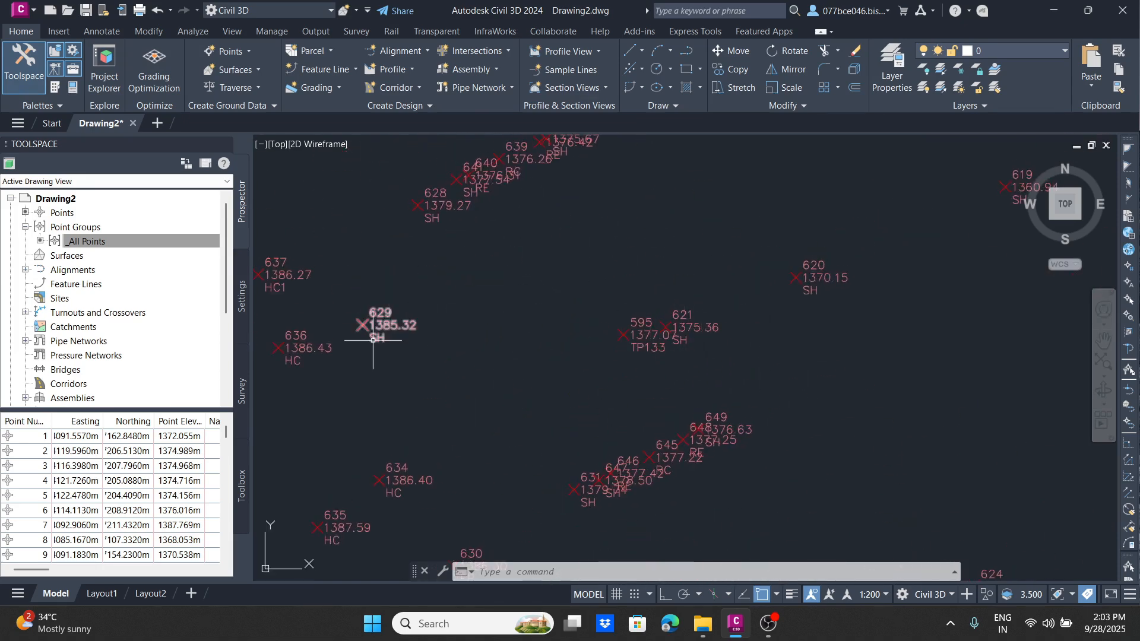
{"action": "scroll", "coordinate": [363, 332], "scroll_direction": "up", "scroll_amount": 5}
{"action": "scroll", "coordinate": [420, 351], "scroll_direction": "down", "scroll_amount": 5}
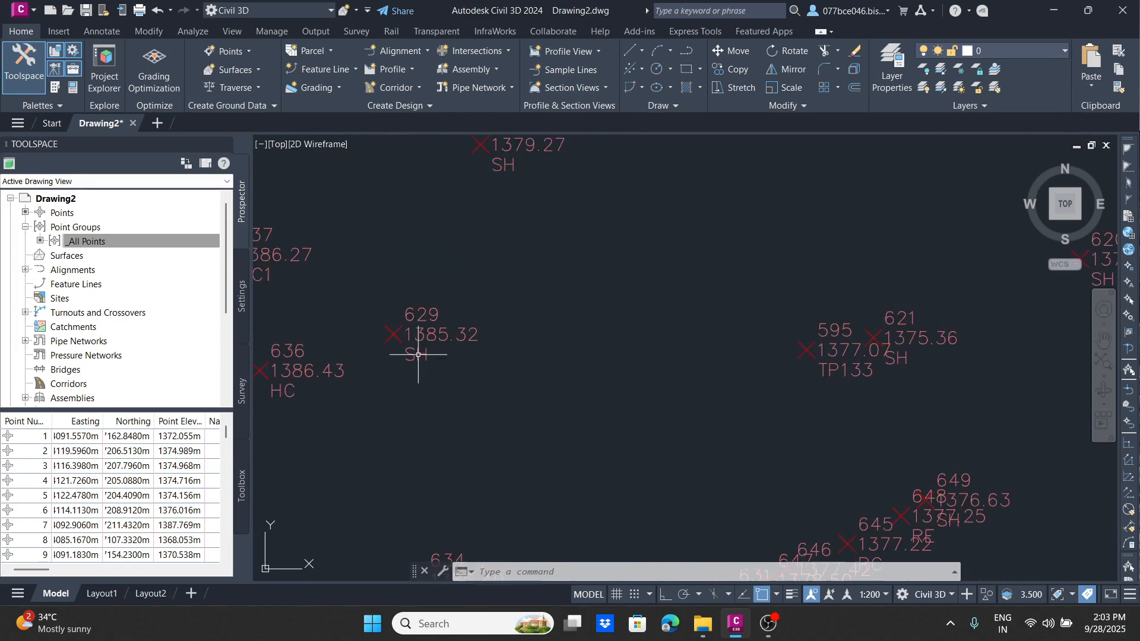
{"action": "scroll", "coordinate": [809, 402], "scroll_direction": "up", "scroll_amount": 5}
{"action": "scroll", "coordinate": [763, 351], "scroll_direction": "down", "scroll_amount": 5}
{"action": "scroll", "coordinate": [708, 364], "scroll_direction": "up", "scroll_amount": 5}
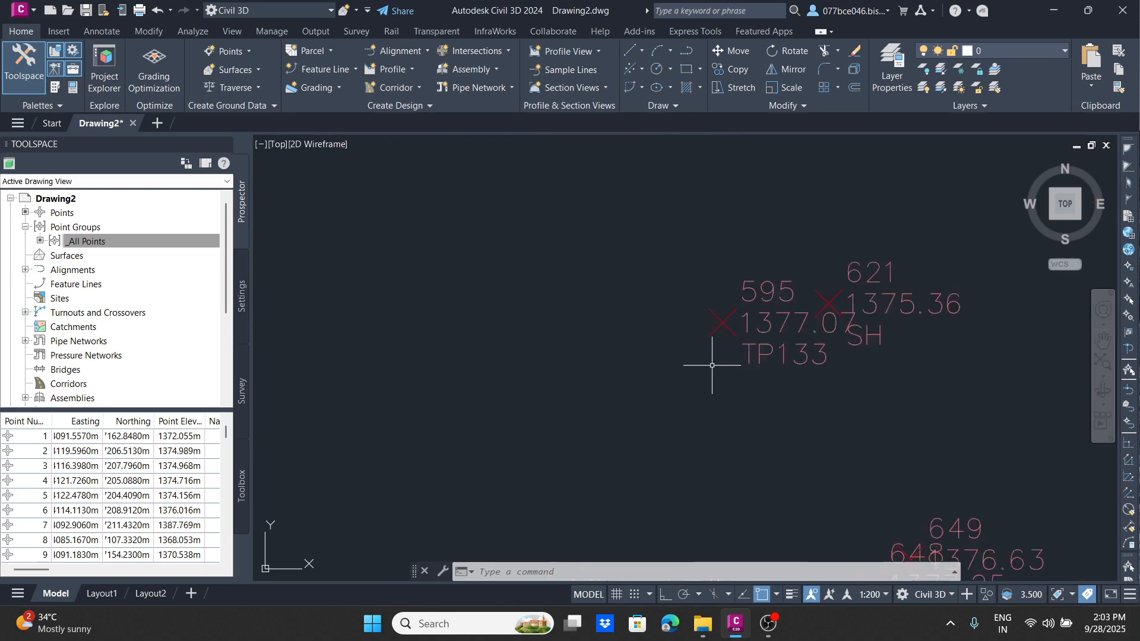
{"action": "scroll", "coordinate": [794, 334], "scroll_direction": "down", "scroll_amount": 5}
Step: Examine the RE, RC and SH description labels across one road cross-section, selecting point 607
{"action": "middle_click_drag", "start_coordinate": [794, 333], "coordinate": [532, 407]}
{"action": "mouse_move", "coordinate": [462, 245]}
{"action": "middle_mouse_down"}
{"action": "mouse_move", "coordinate": [608, 315]}
{"action": "mouse_move", "coordinate": [775, 375]}
{"action": "middle_mouse_up"}
{"action": "scroll", "coordinate": [581, 313], "scroll_direction": "up", "scroll_amount": 6}
{"action": "scroll", "coordinate": [547, 394], "scroll_direction": "up", "scroll_amount": 3}
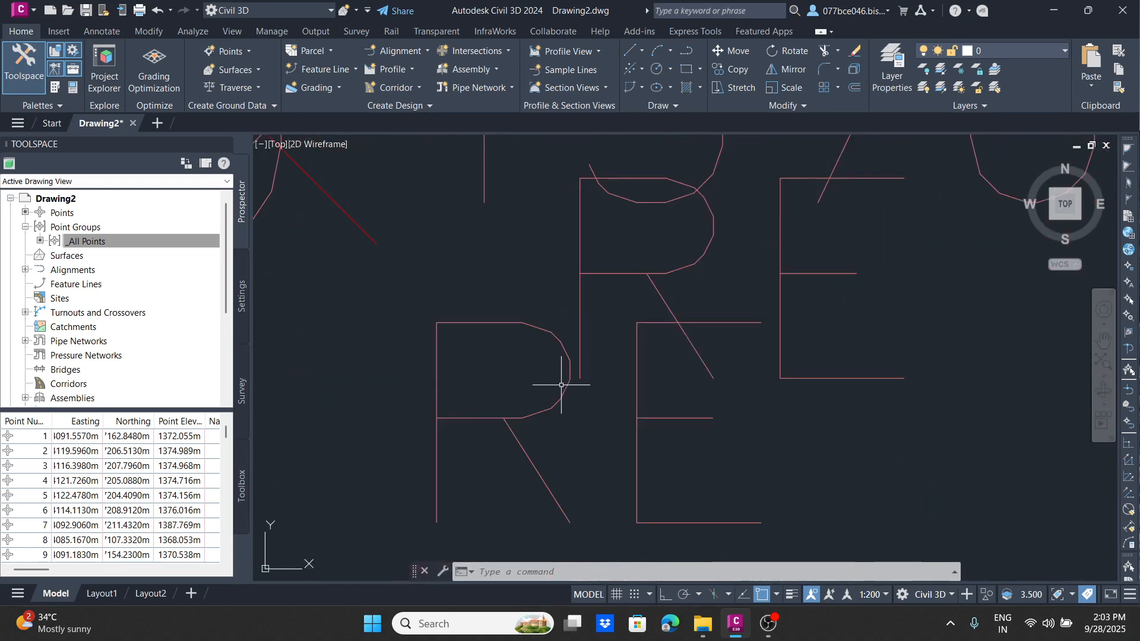
{"action": "scroll", "coordinate": [591, 376], "scroll_direction": "down", "scroll_amount": 6}
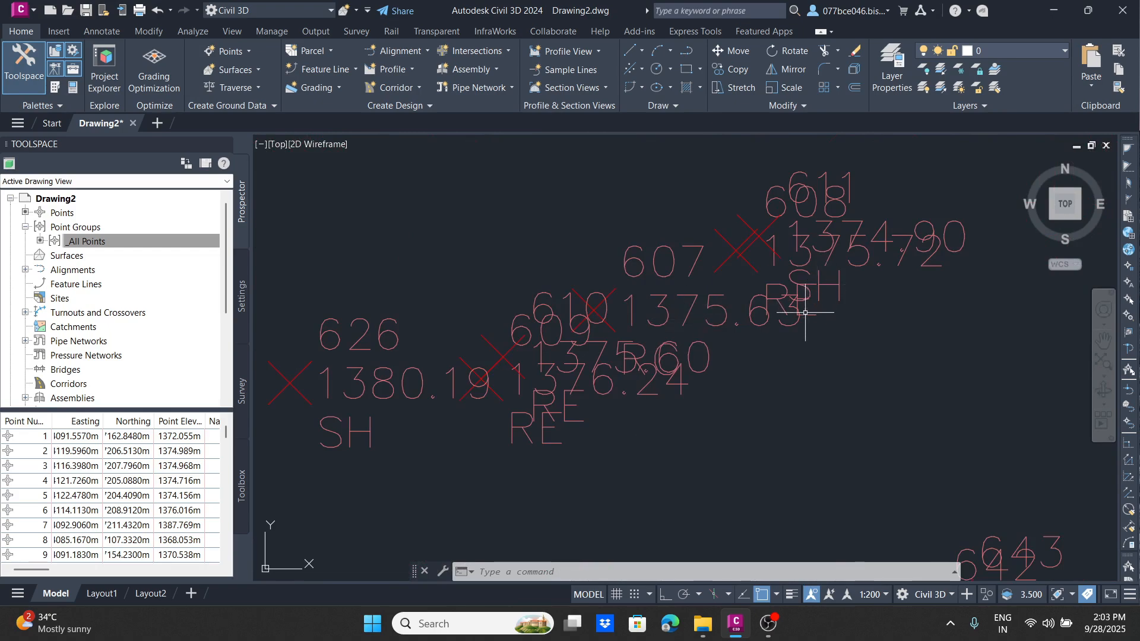
{"action": "scroll", "coordinate": [650, 363], "scroll_direction": "up", "scroll_amount": 8}
{"action": "left_click", "coordinate": [683, 302]}
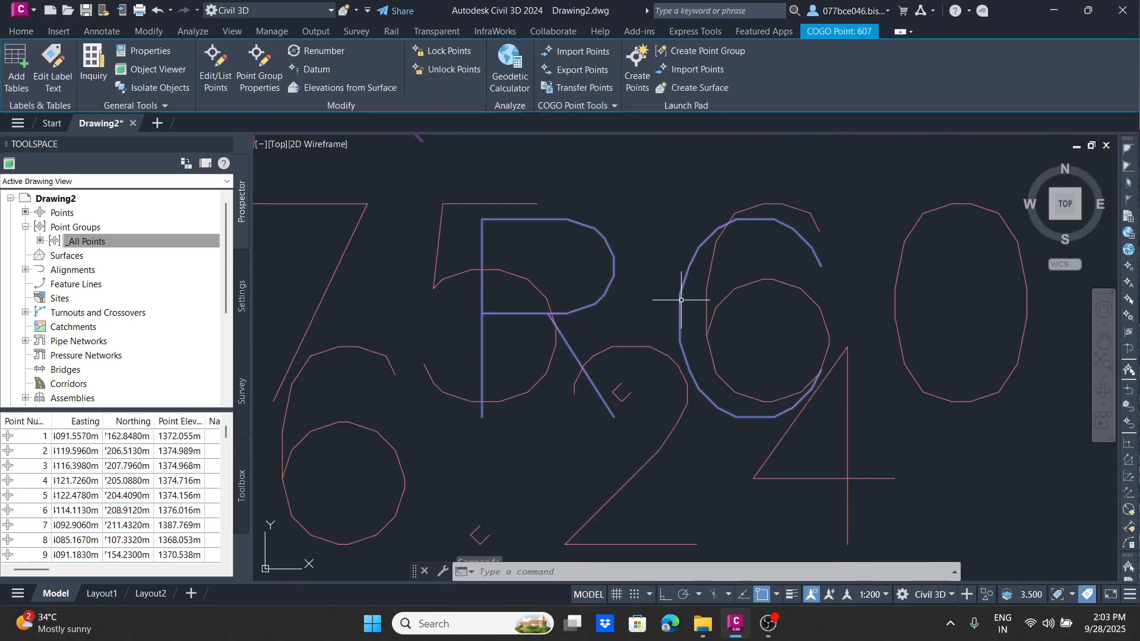
{"action": "scroll", "coordinate": [623, 264], "scroll_direction": "down", "scroll_amount": 7}
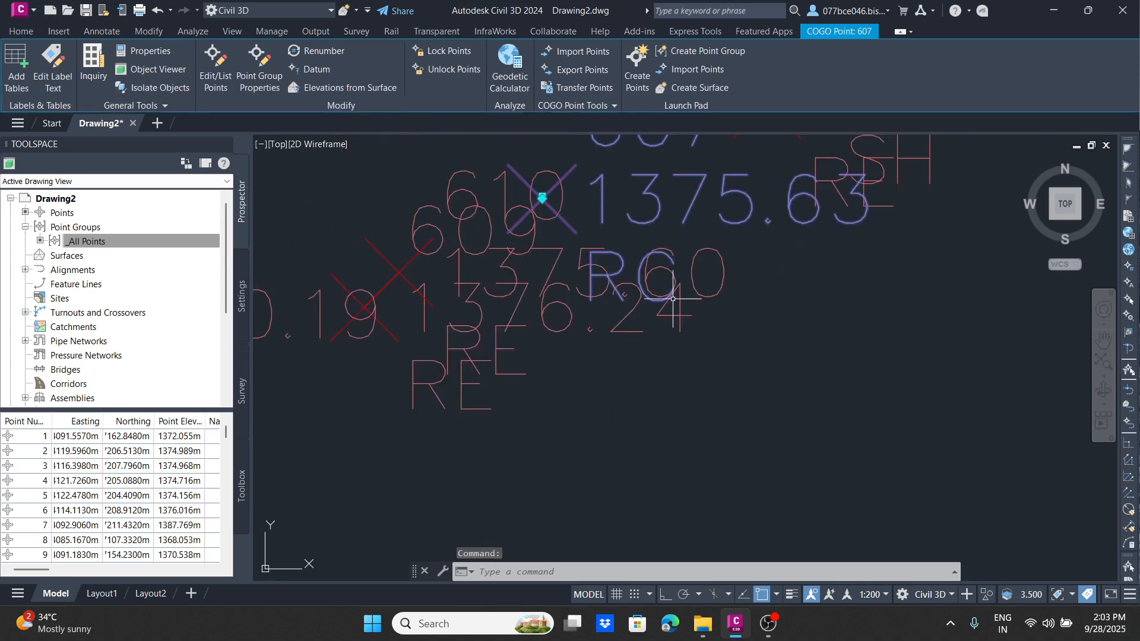
Step: Clear the selection of point 607 and examine the overlapping labels of its cross-section, from point 626 to point 611
{"action": "scroll", "coordinate": [611, 273], "scroll_direction": "down", "scroll_amount": 4}
{"action": "key", "text": "Escape"}
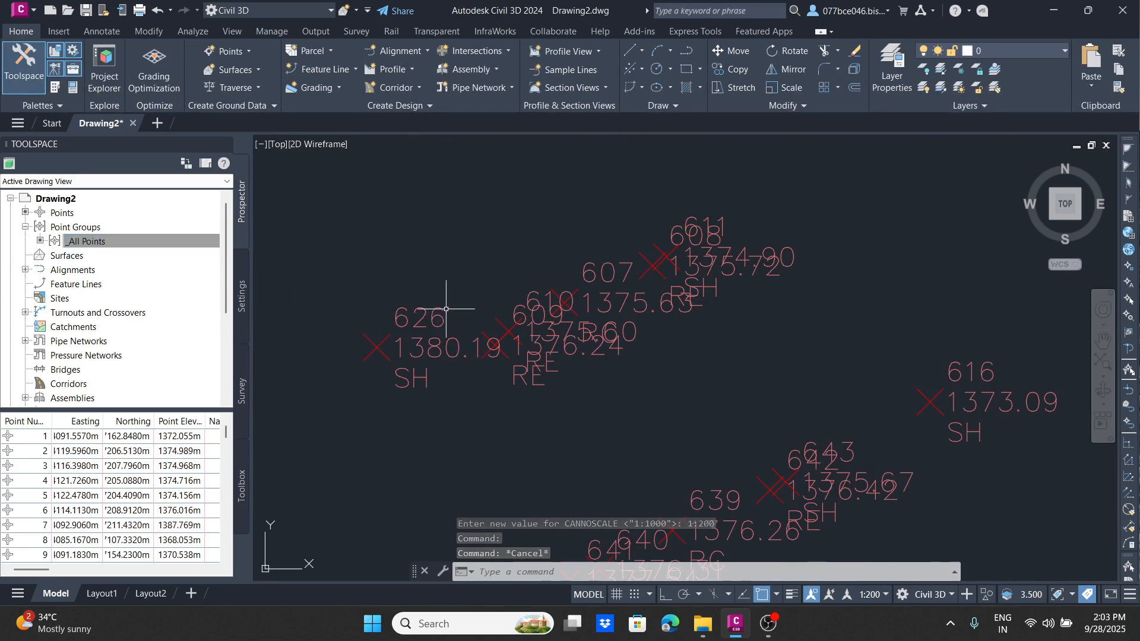
{"action": "scroll", "coordinate": [535, 221], "scroll_direction": "down", "scroll_amount": 9}
{"action": "scroll", "coordinate": [725, 229], "scroll_direction": "up", "scroll_amount": 11}
{"action": "mouse_move", "coordinate": [580, 244]}
{"action": "middle_mouse_down"}
{"action": "mouse_move", "coordinate": [725, 229]}
{"action": "mouse_move", "coordinate": [335, 458]}
{"action": "middle_mouse_up"}
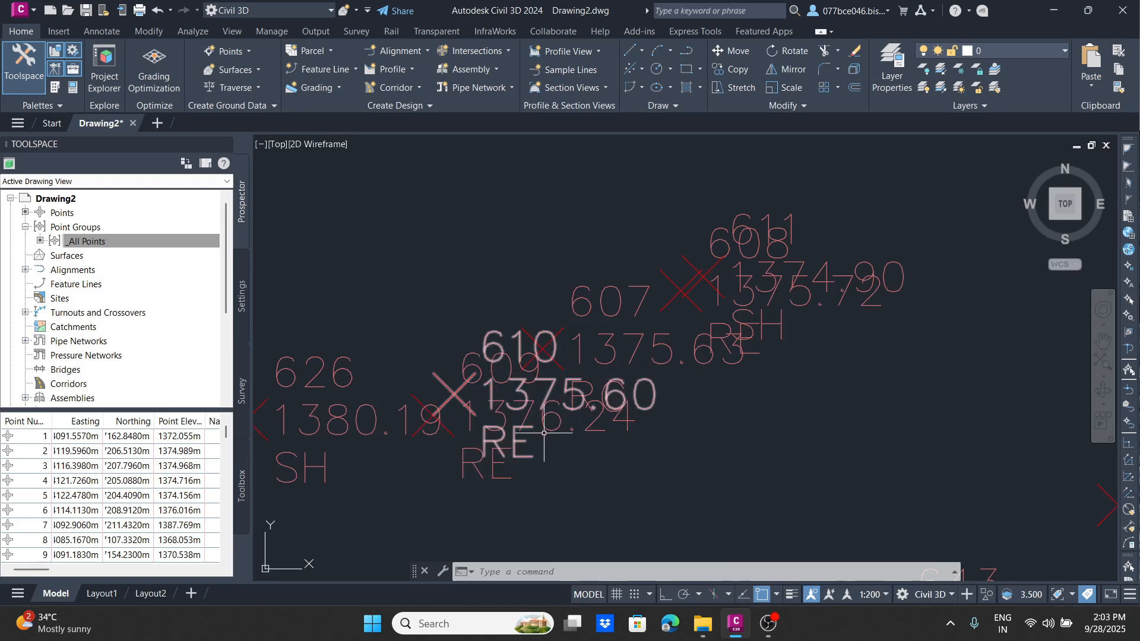
{"action": "mouse_move", "coordinate": [476, 462]}
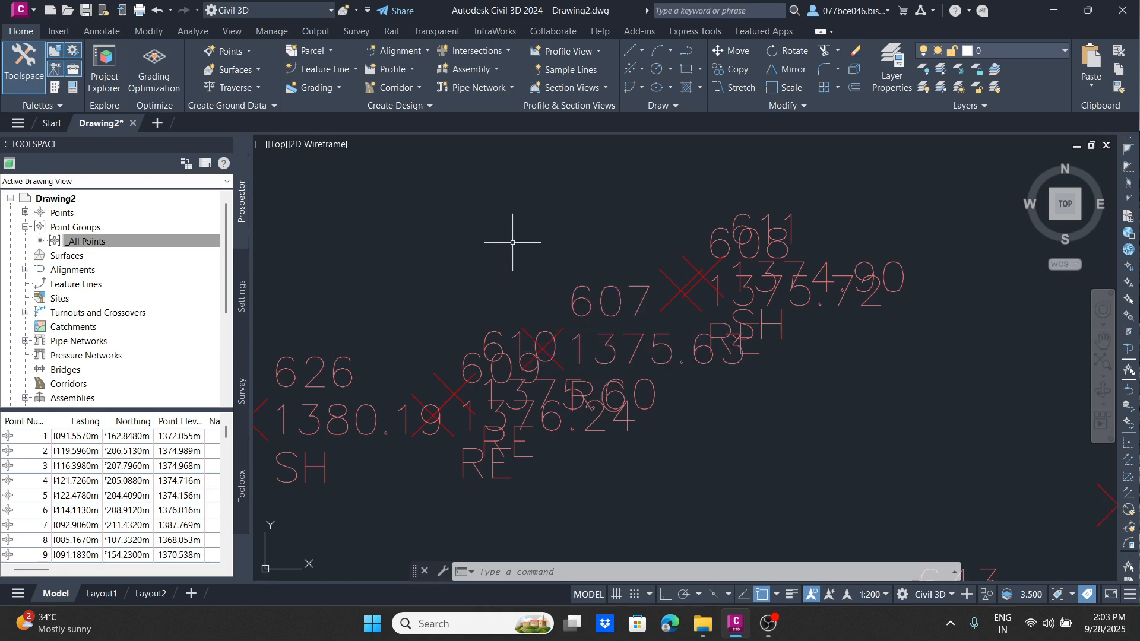
{"action": "scroll", "coordinate": [513, 242], "scroll_direction": "down", "scroll_amount": 2}
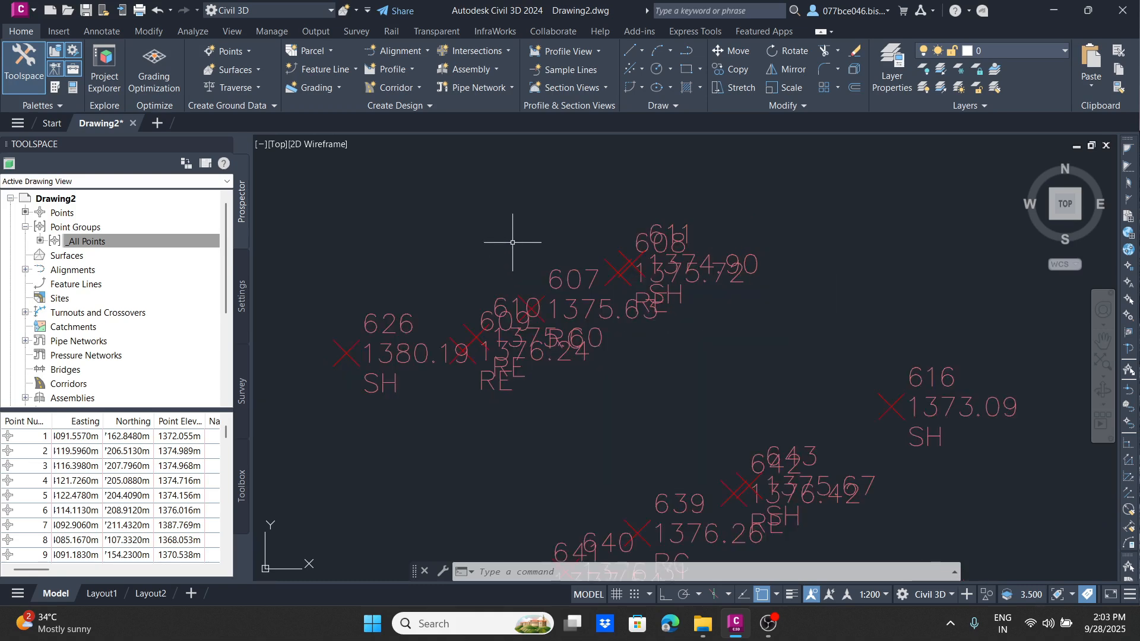
Step: Create a new point group named "road centre"
{"action": "left_click", "coordinate": [77, 228]}
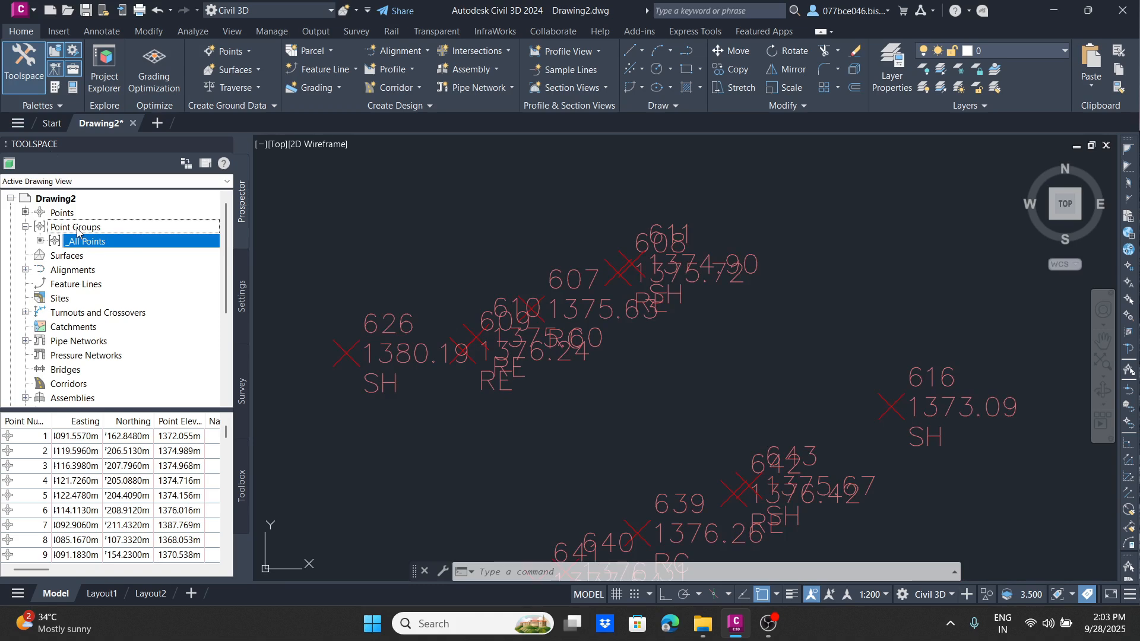
{"action": "right_click", "coordinate": [77, 232]}
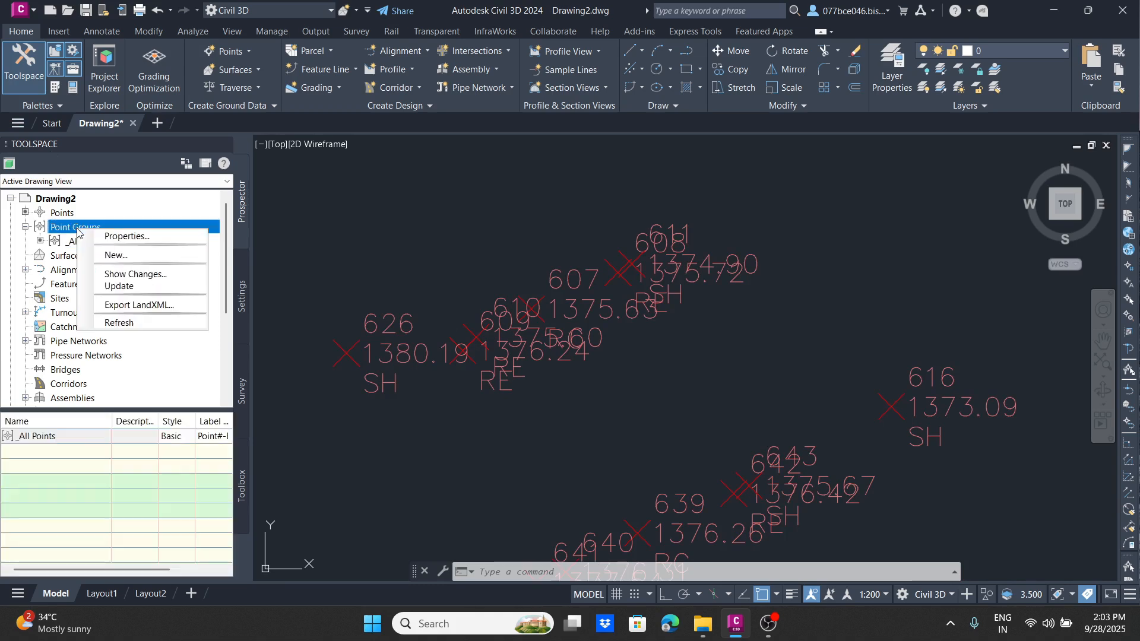
{"action": "left_click", "coordinate": [119, 255]}
{"action": "left_click", "coordinate": [577, 252]}
{"action": "left_click_drag", "start_coordinate": [579, 250], "coordinate": [359, 273]}
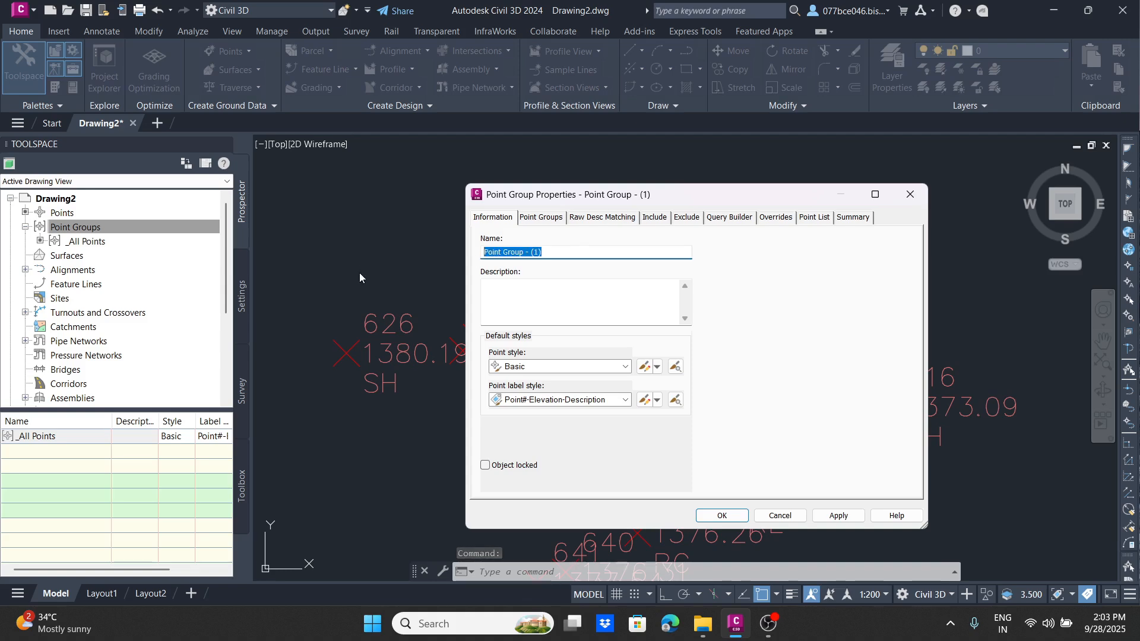
{"action": "type", "text": "roa"}
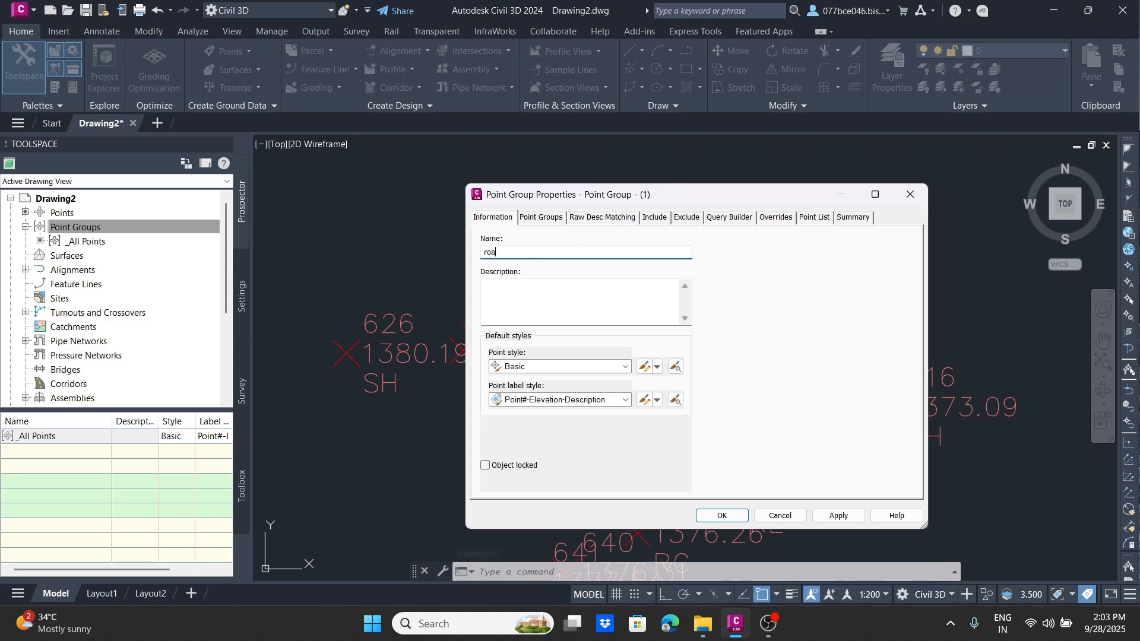
{"action": "type", "text": "d centre"}
Step: Include points with raw descriptions matching RC in the road centre group and review its point list
{"action": "left_click", "coordinate": [539, 217]}
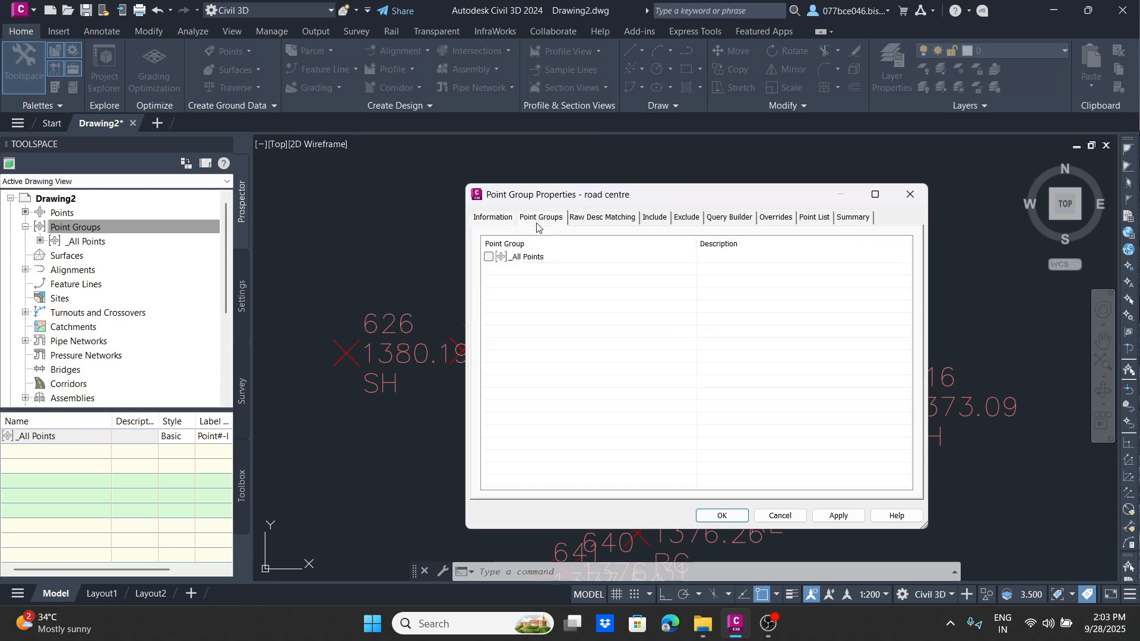
{"action": "left_click", "coordinate": [591, 220]}
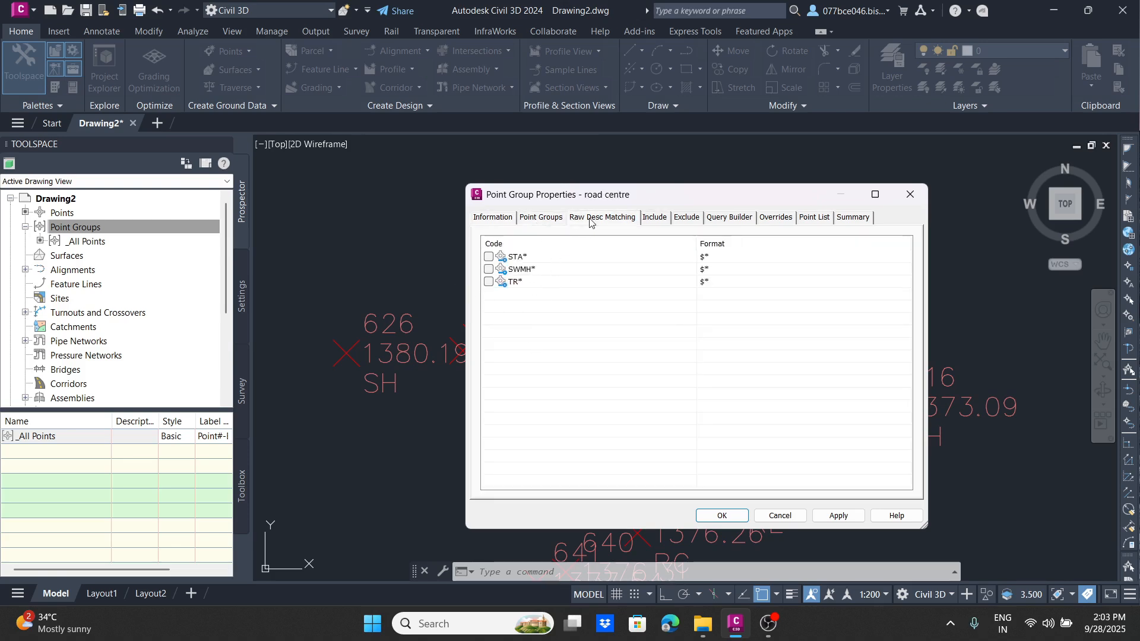
{"action": "left_click", "coordinate": [659, 220]}
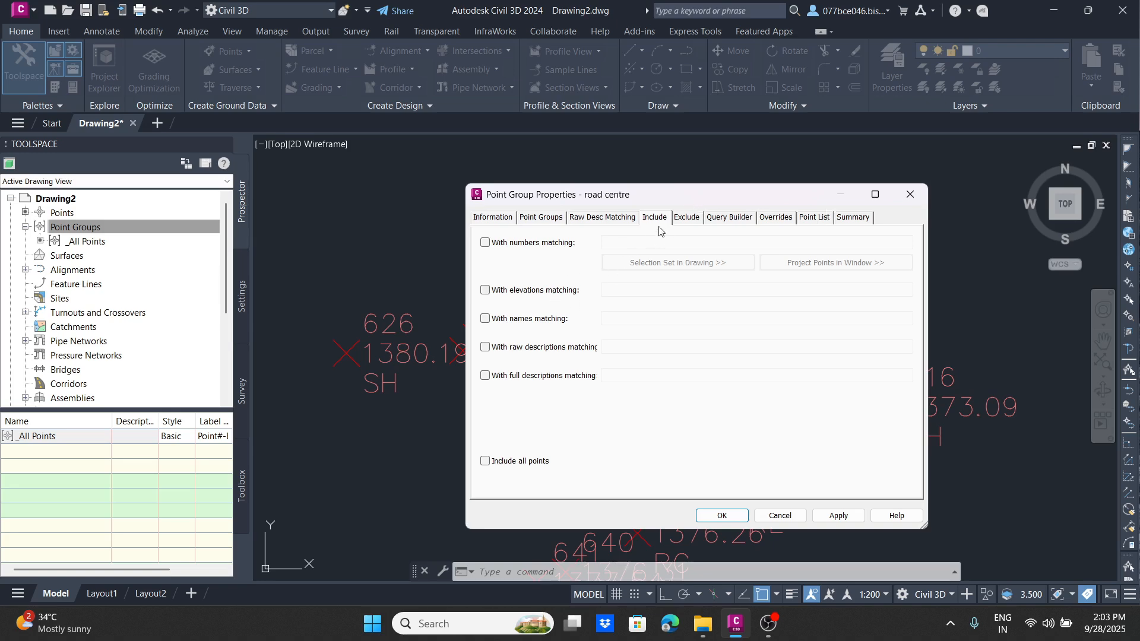
{"action": "left_click", "coordinate": [688, 218]}
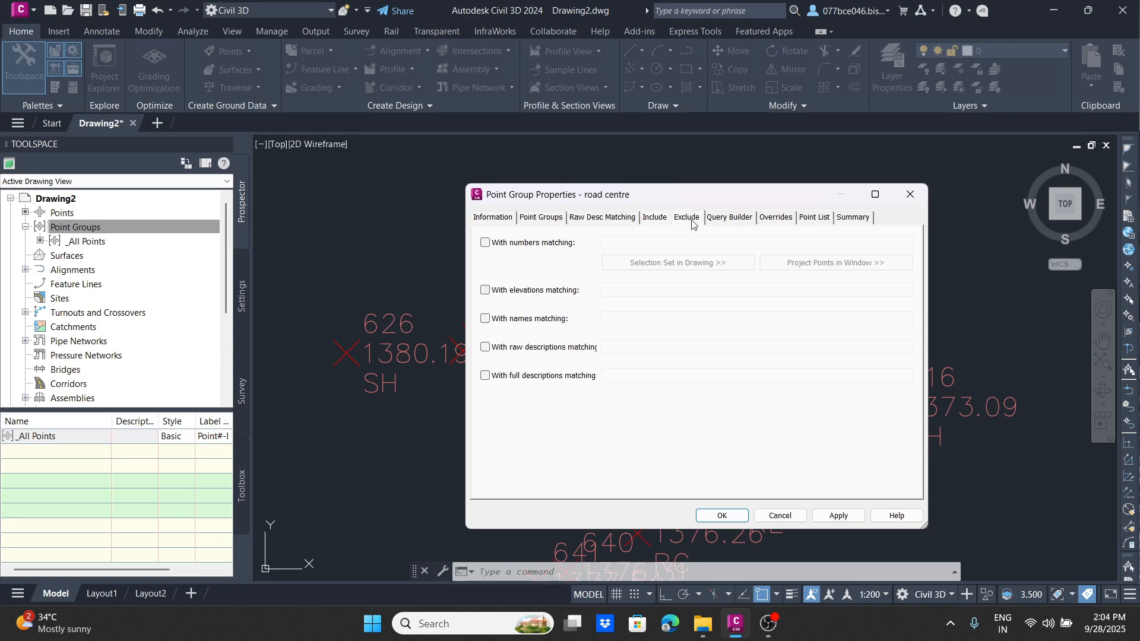
{"action": "left_click", "coordinate": [656, 220]}
{"action": "left_click", "coordinate": [486, 348]}
{"action": "left_click", "coordinate": [620, 344]}
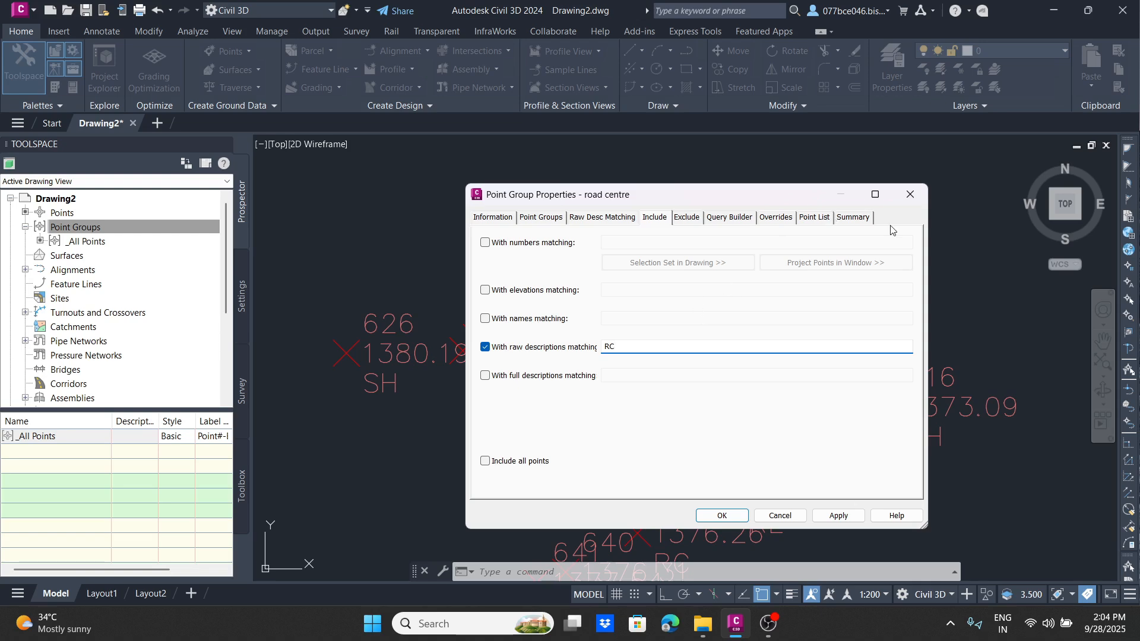
{"action": "left_click", "coordinate": [815, 219]}
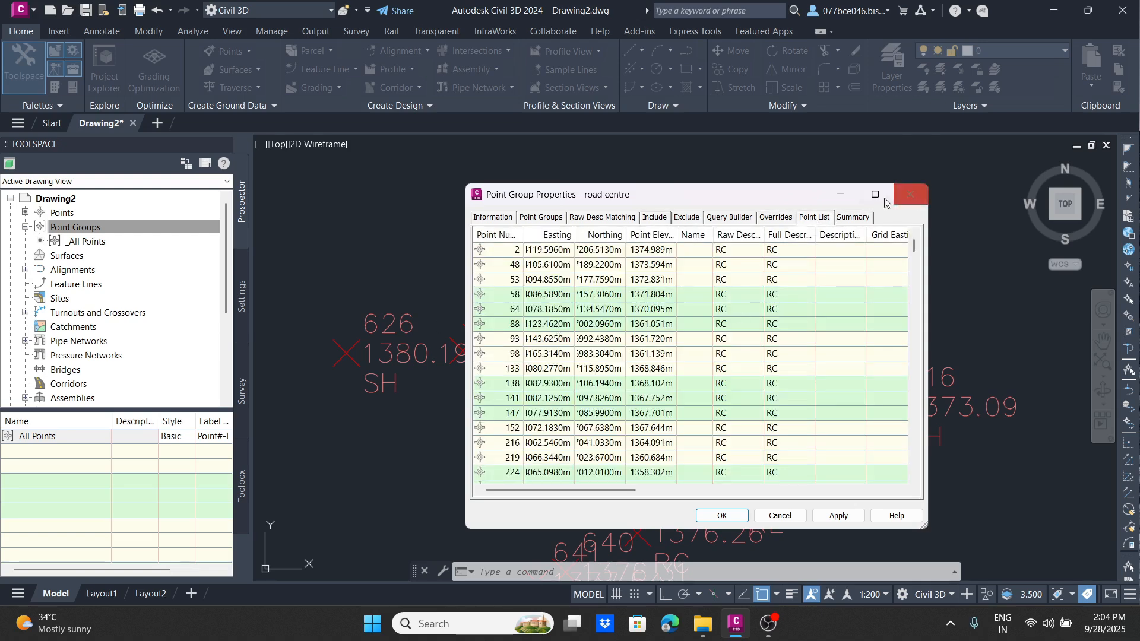
{"action": "scroll", "coordinate": [610, 349], "scroll_direction": "down", "scroll_amount": 15}
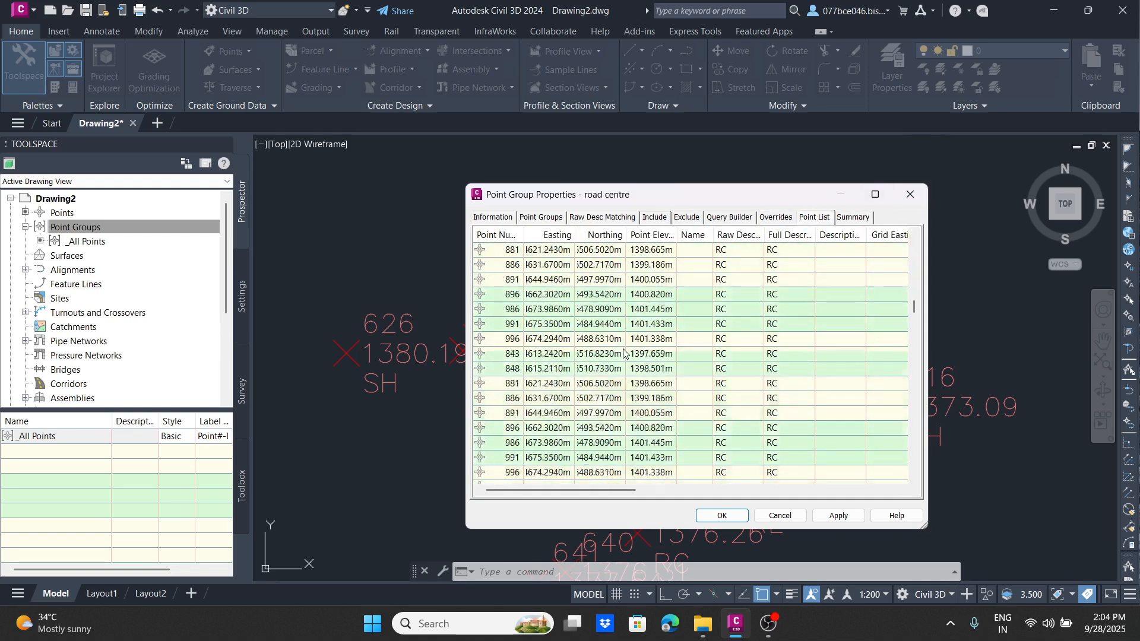
Step: Copy the group's Basic point style and set the copy's marker colour to index 130 (cyan) in plan view
{"action": "left_click", "coordinate": [493, 217]}
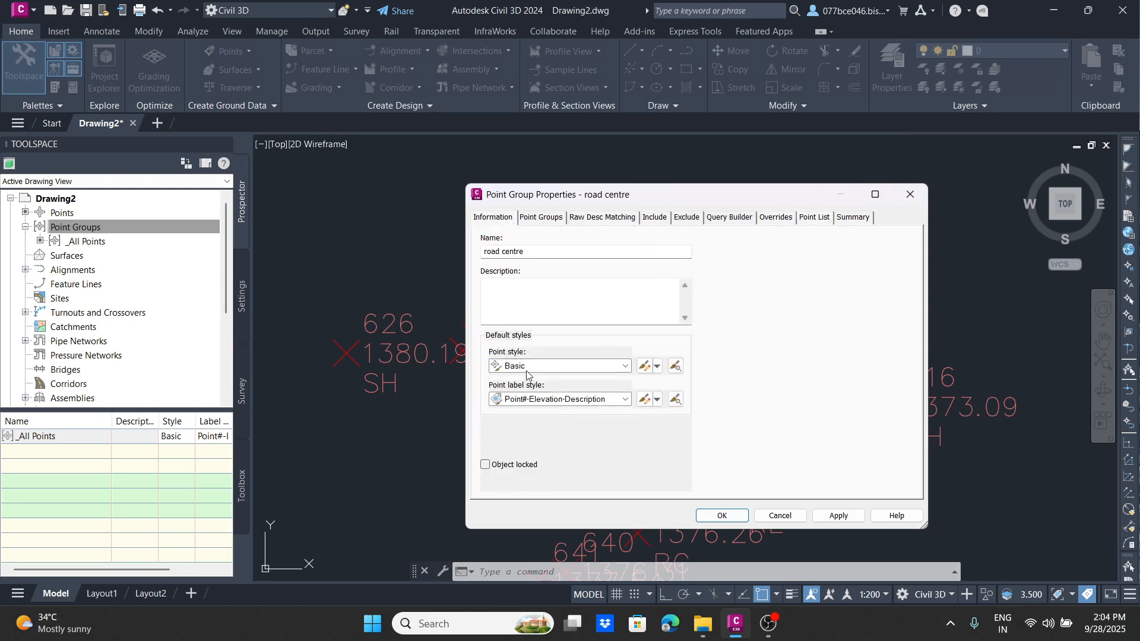
{"action": "left_click", "coordinate": [658, 367]}
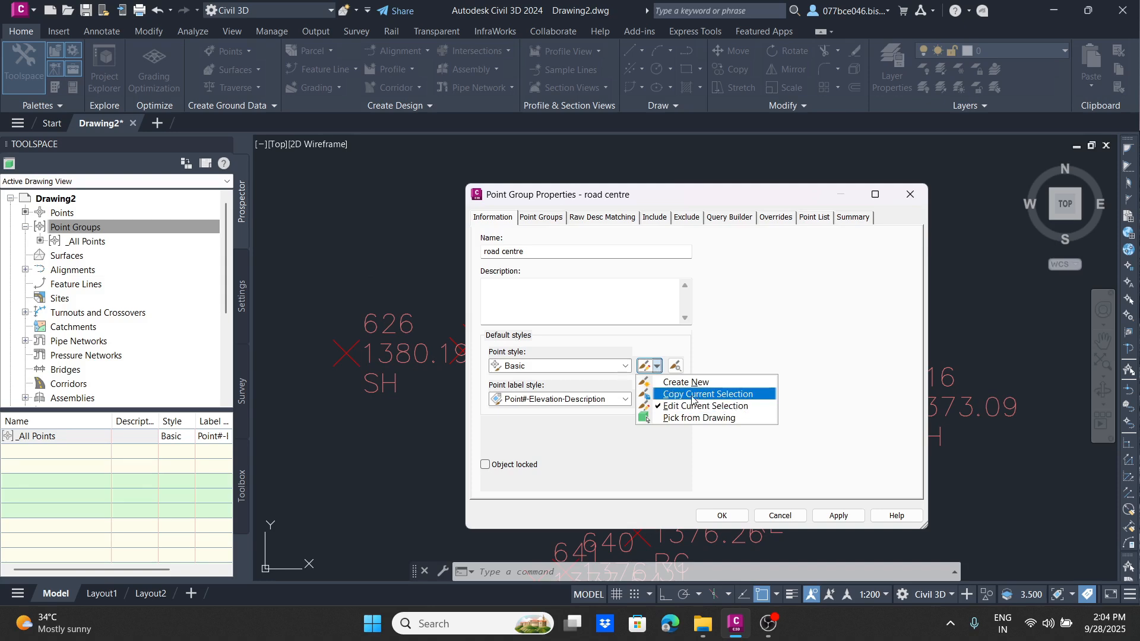
{"action": "left_click", "coordinate": [671, 395]}
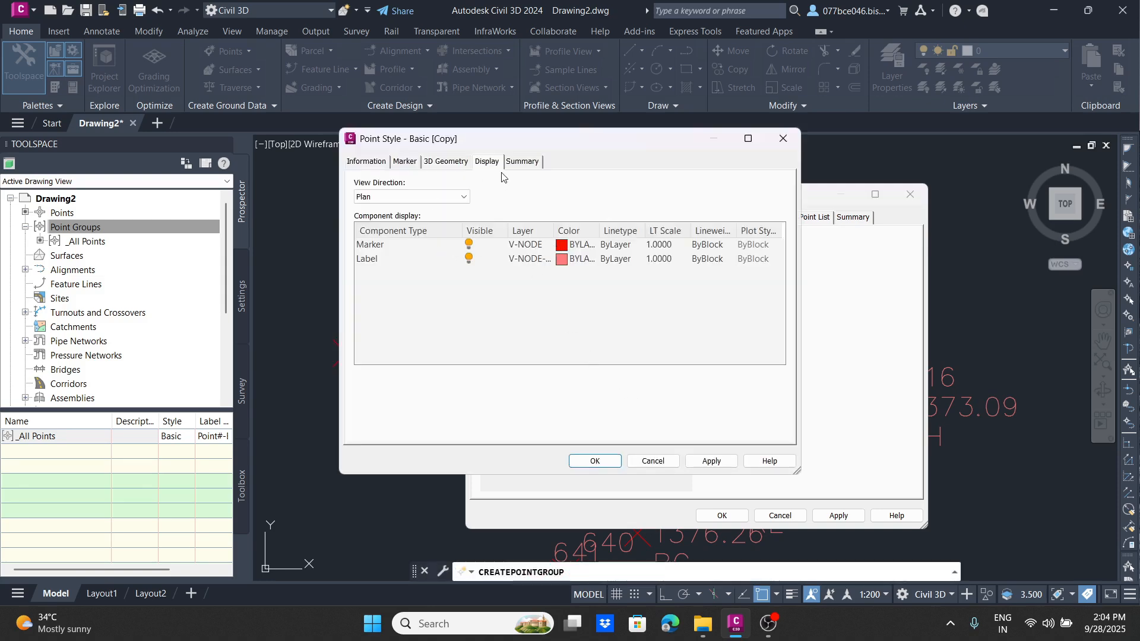
{"action": "left_click", "coordinate": [455, 165]}
{"action": "left_click", "coordinate": [490, 160]}
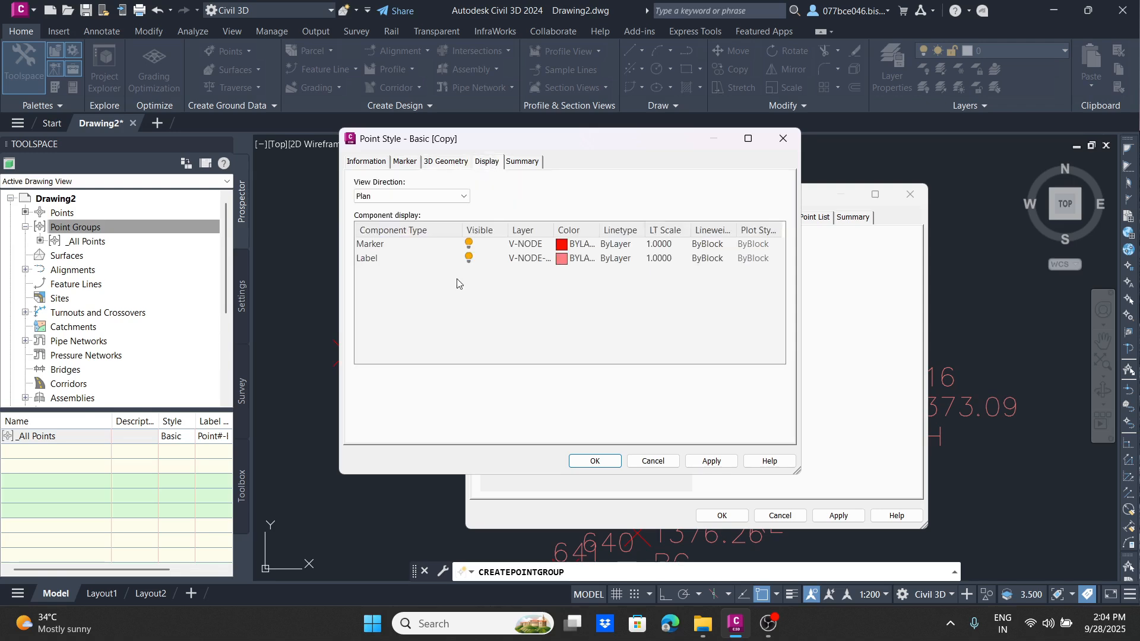
{"action": "left_click", "coordinate": [383, 251]}
{"action": "left_click", "coordinate": [568, 244]}
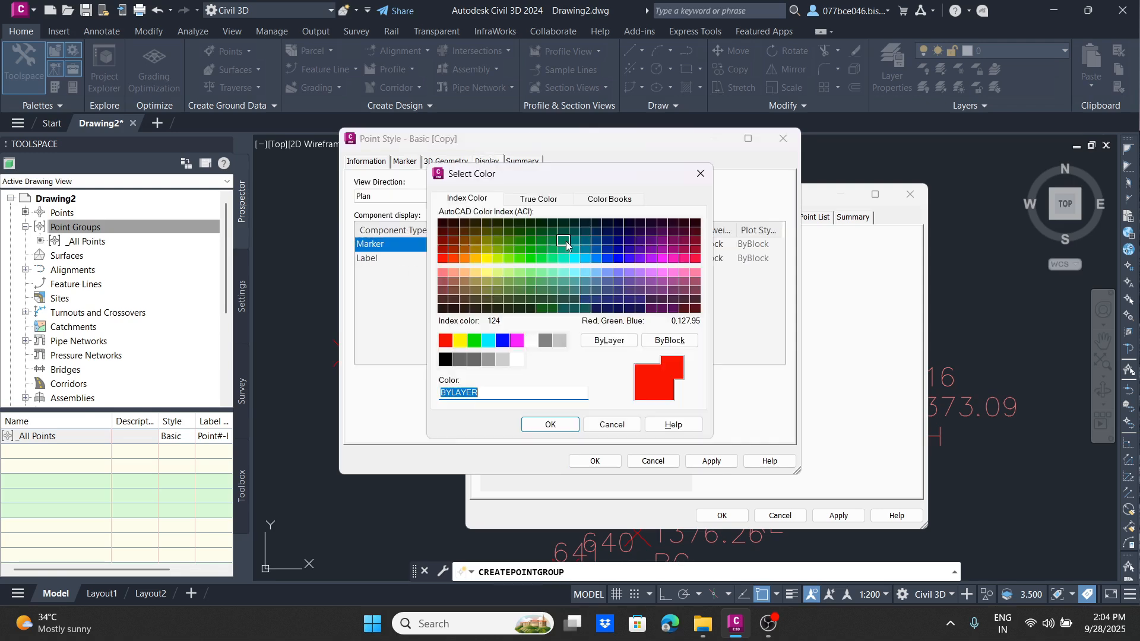
{"action": "left_click", "coordinate": [574, 258]}
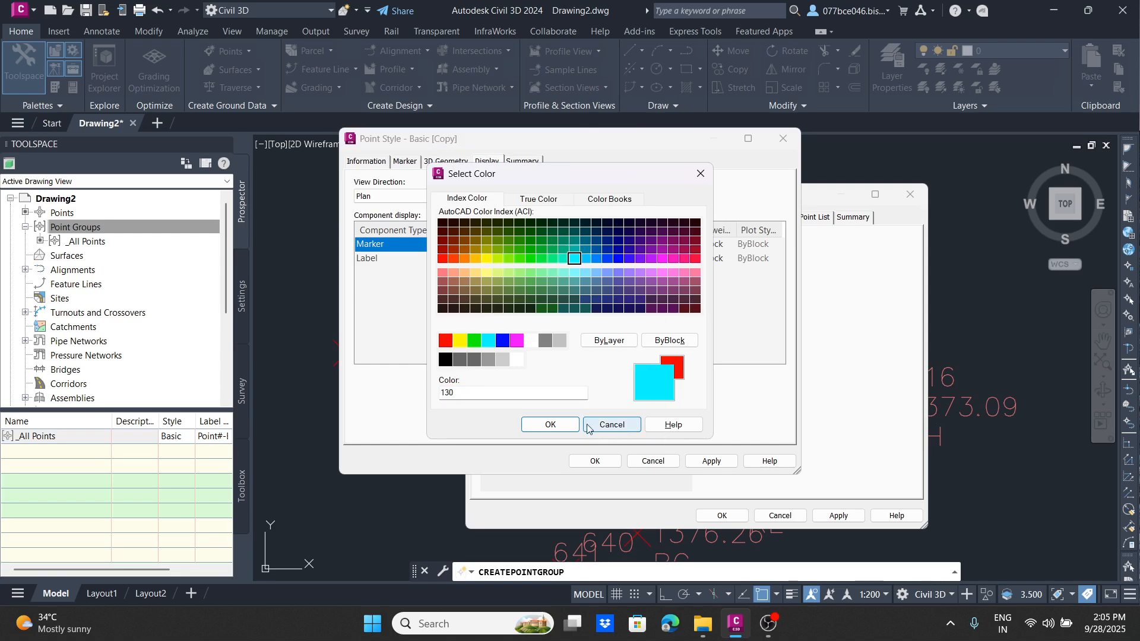
{"action": "left_click", "coordinate": [547, 425]}
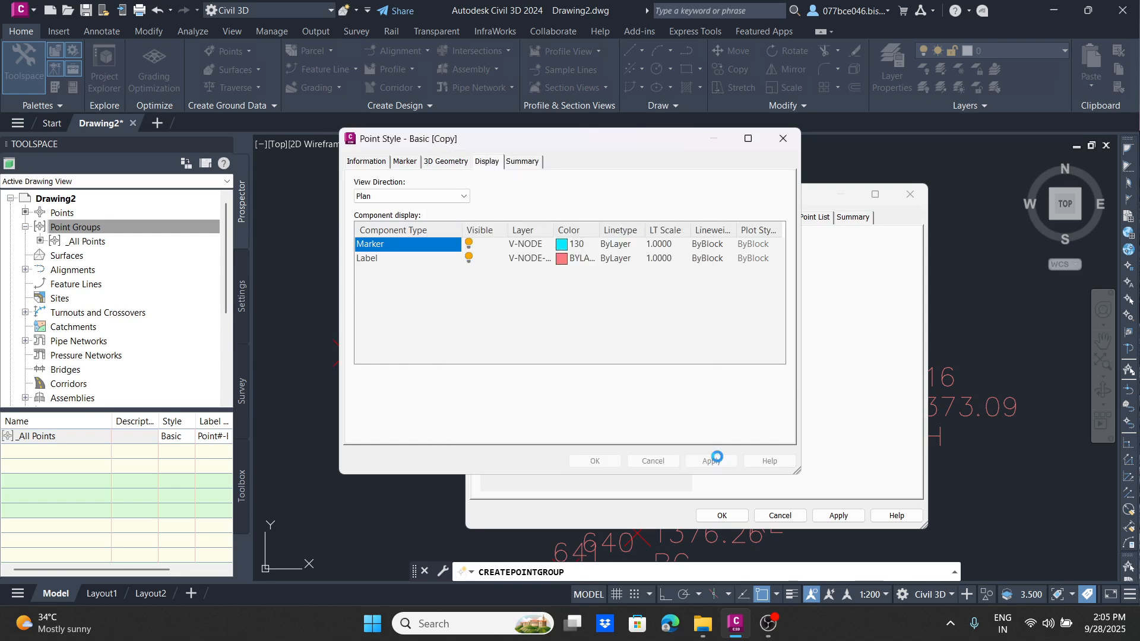
{"action": "left_click", "coordinate": [595, 462]}
Step: Set the road centre group's point label style to Description Only and apply the group properties
{"action": "left_click", "coordinate": [627, 399]}
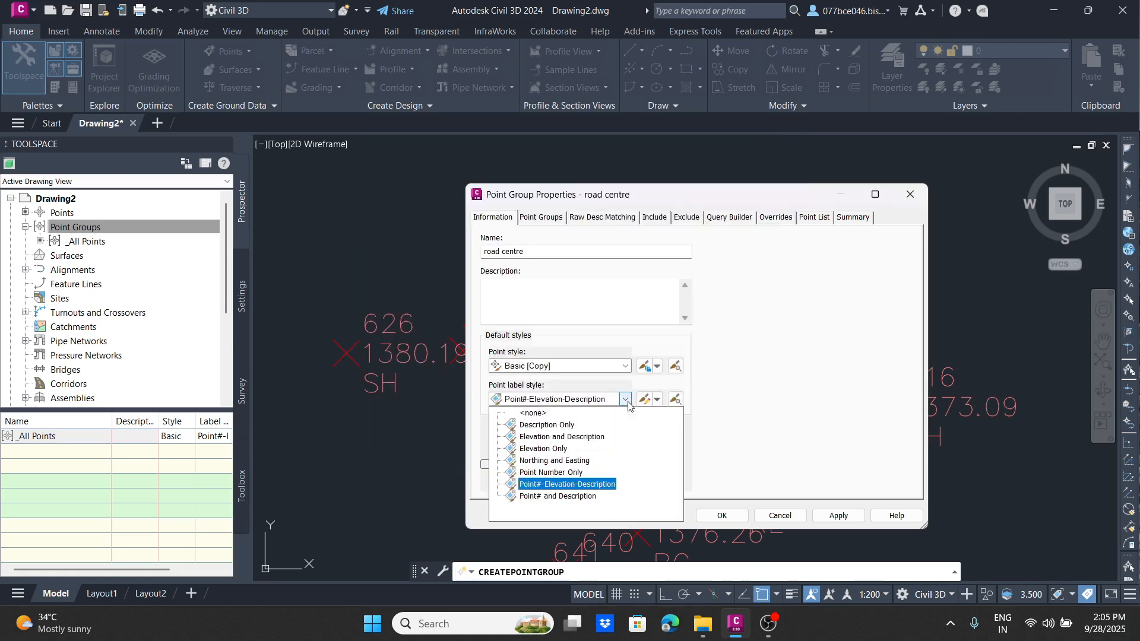
{"action": "left_click", "coordinate": [550, 425]}
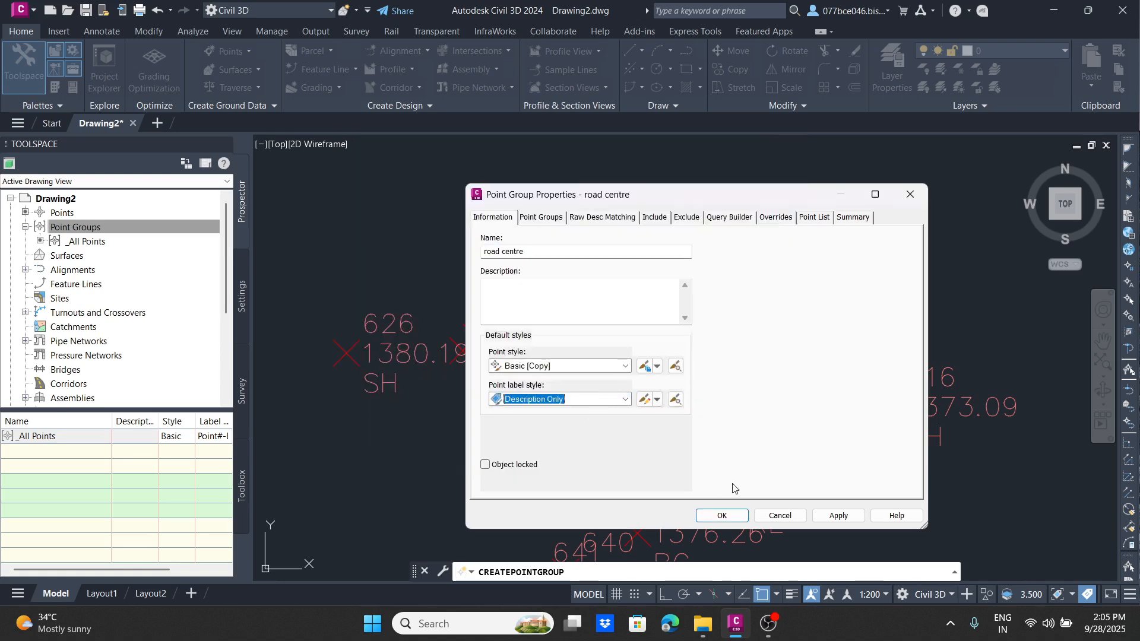
{"action": "left_click", "coordinate": [839, 515]}
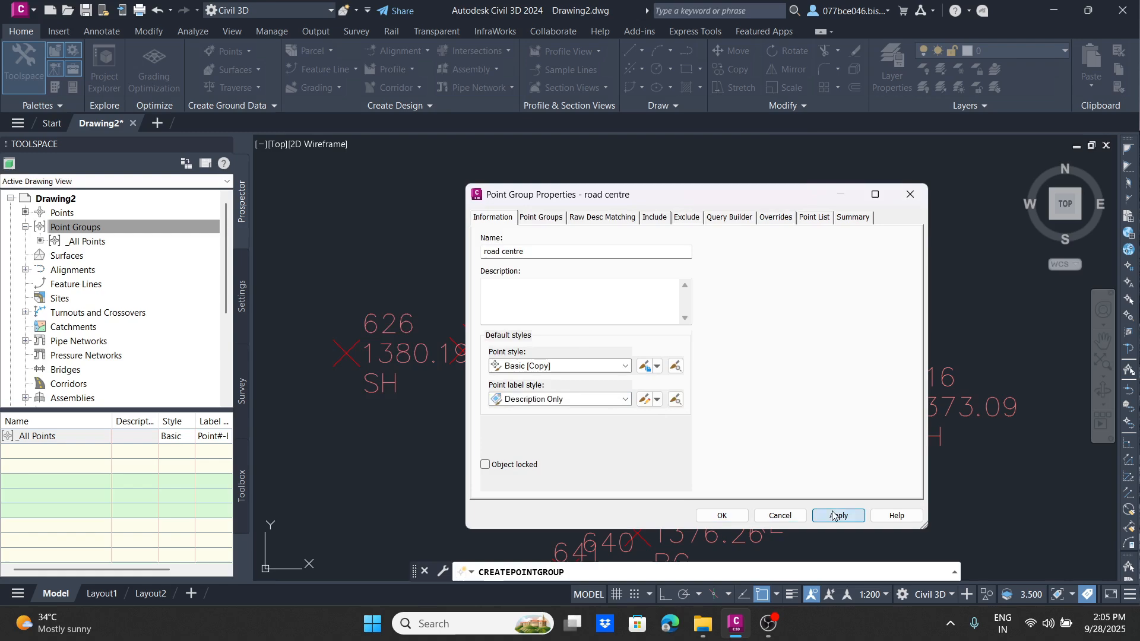
{"action": "left_click", "coordinate": [735, 516]}
Step: Examine the restyled RC points in the drawing, selecting point 639 and the RC point near point 652
{"action": "scroll", "coordinate": [565, 288], "scroll_direction": "down", "scroll_amount": 5}
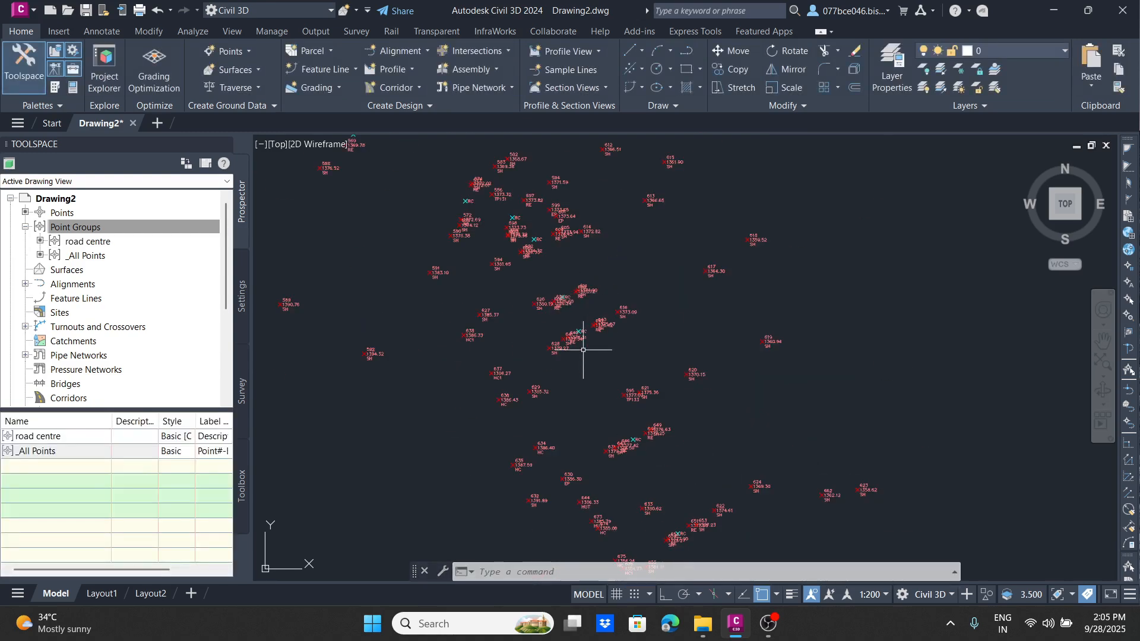
{"action": "scroll", "coordinate": [590, 297], "scroll_direction": "up", "scroll_amount": 7}
{"action": "left_click", "coordinate": [590, 297]}
{"action": "scroll", "coordinate": [589, 297], "scroll_direction": "down", "scroll_amount": 5}
{"action": "scroll", "coordinate": [610, 341], "scroll_direction": "up", "scroll_amount": 5}
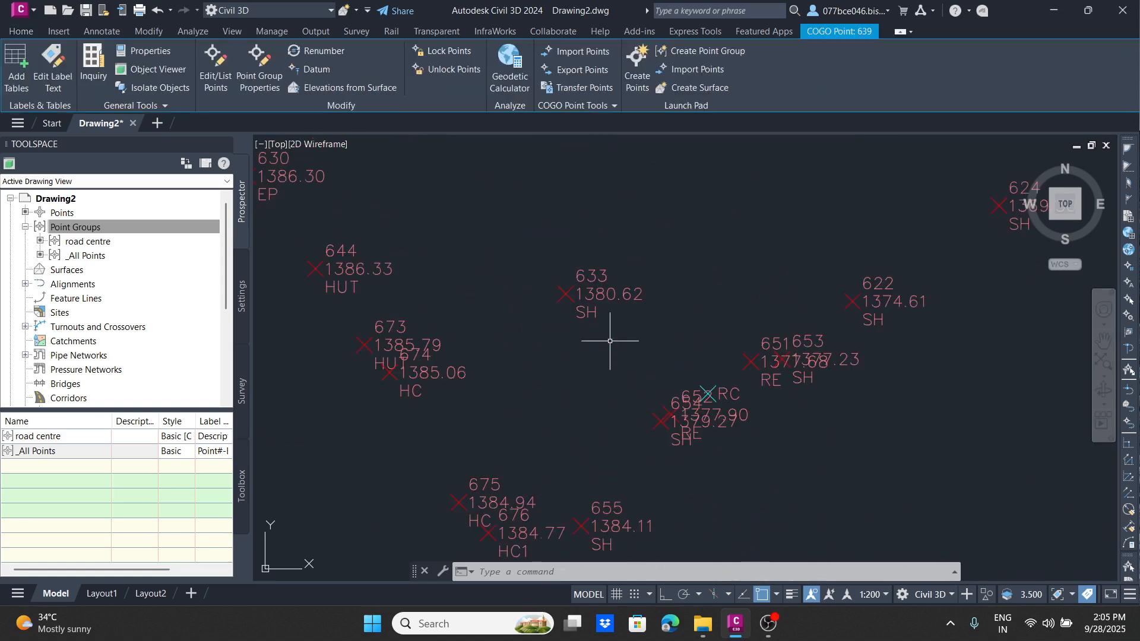
{"action": "left_click", "coordinate": [714, 388]}
{"action": "scroll", "coordinate": [689, 312], "scroll_direction": "down", "scroll_amount": 8}
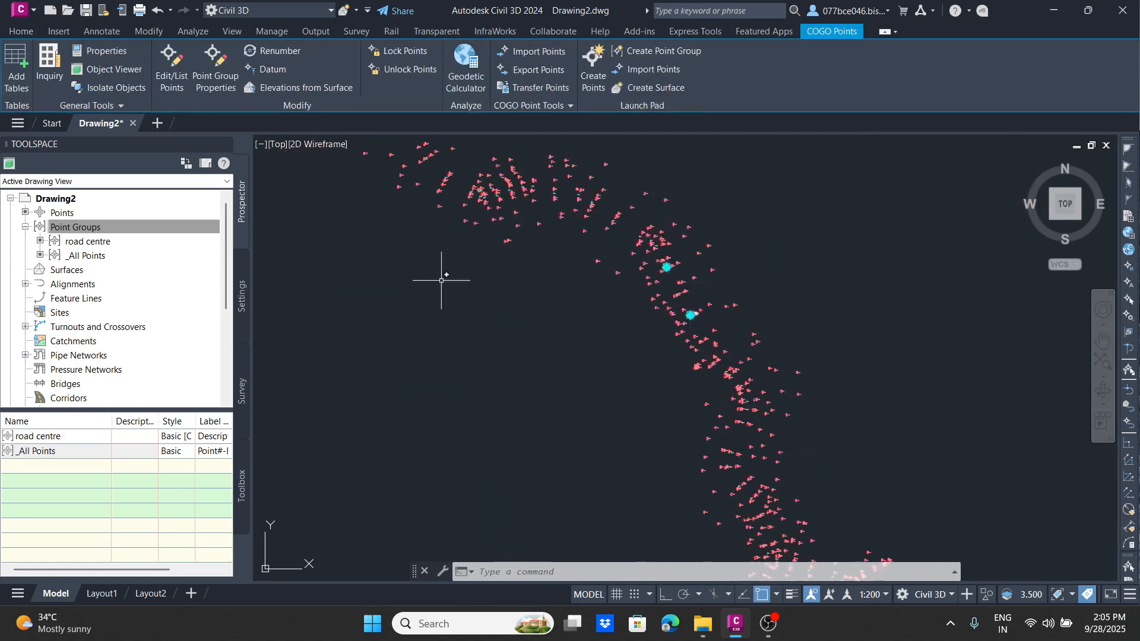
Step: Select all points of the road centre group and isolate them along the whole road
{"action": "right_click", "coordinate": [119, 241]}
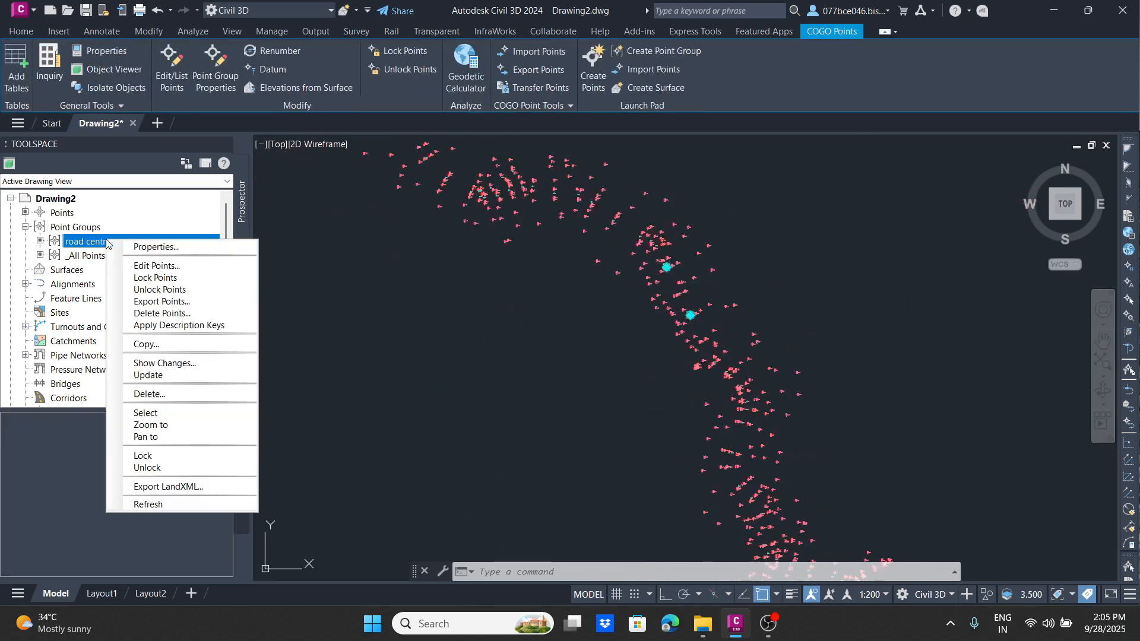
{"action": "left_click", "coordinate": [160, 412]}
{"action": "right_click", "coordinate": [541, 309]}
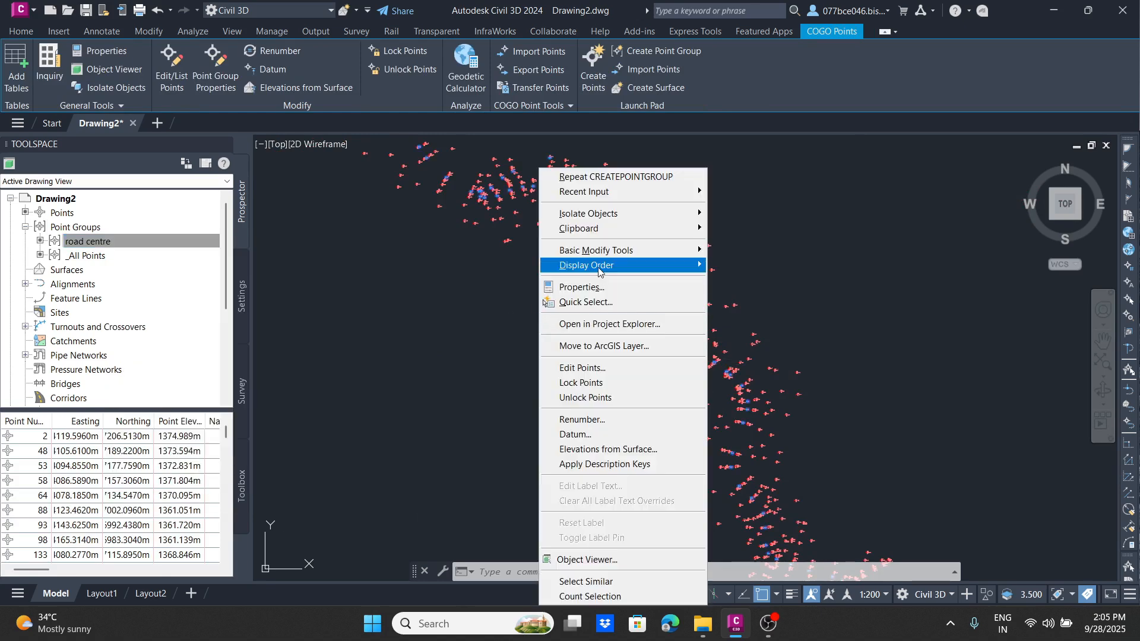
{"action": "mouse_move", "coordinate": [597, 262]}
{"action": "mouse_move", "coordinate": [630, 215]}
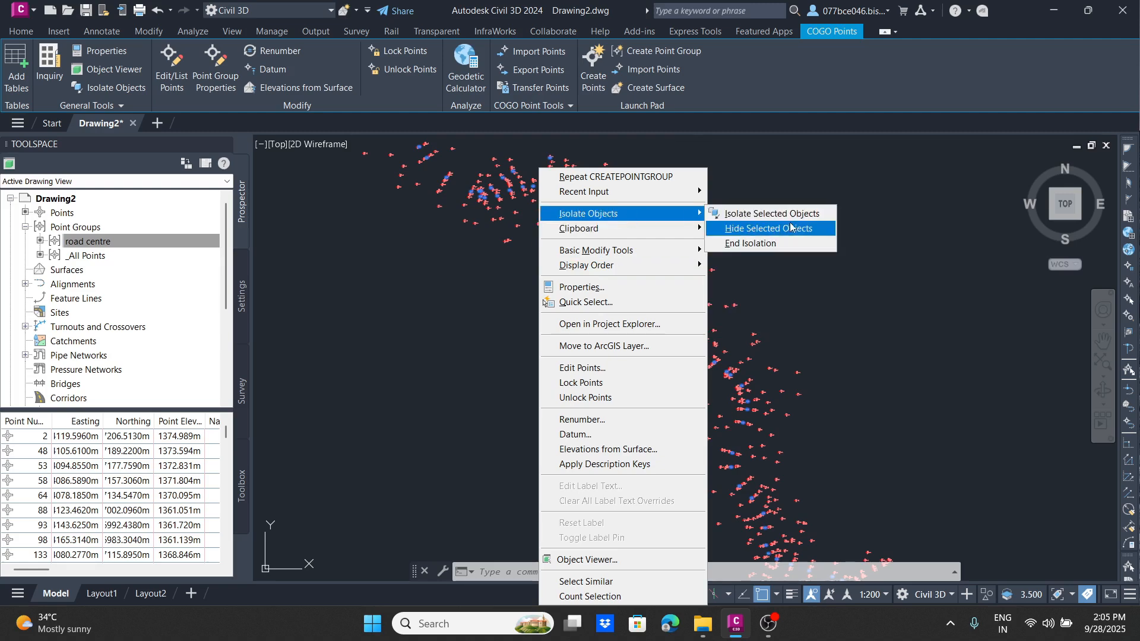
{"action": "left_click", "coordinate": [759, 214]}
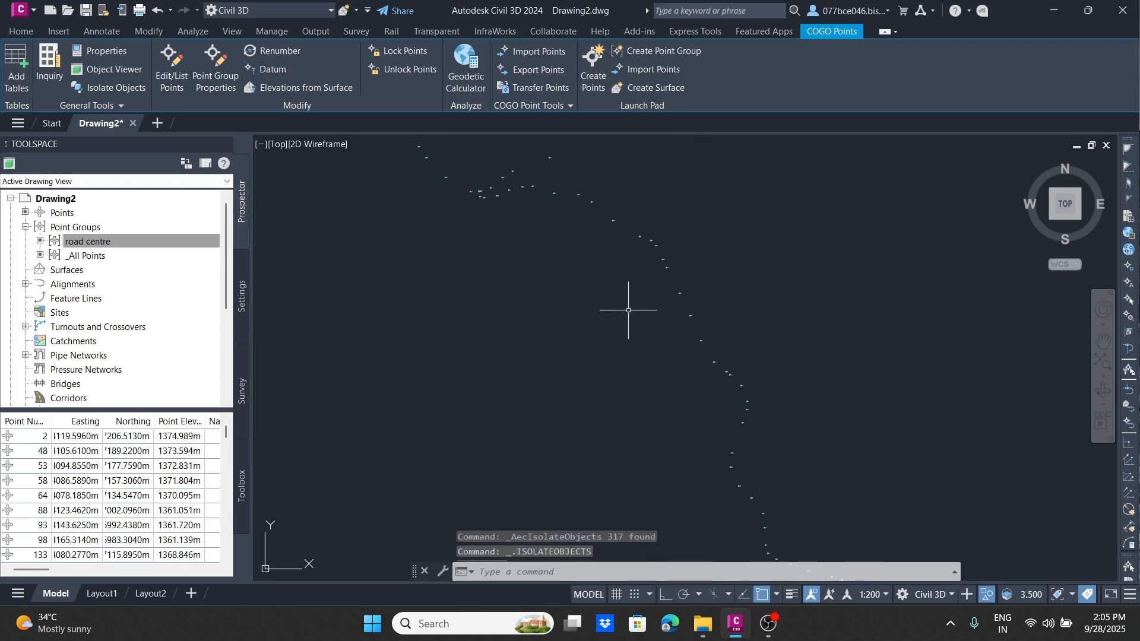
{"action": "scroll", "coordinate": [588, 246], "scroll_direction": "up", "scroll_amount": 5}
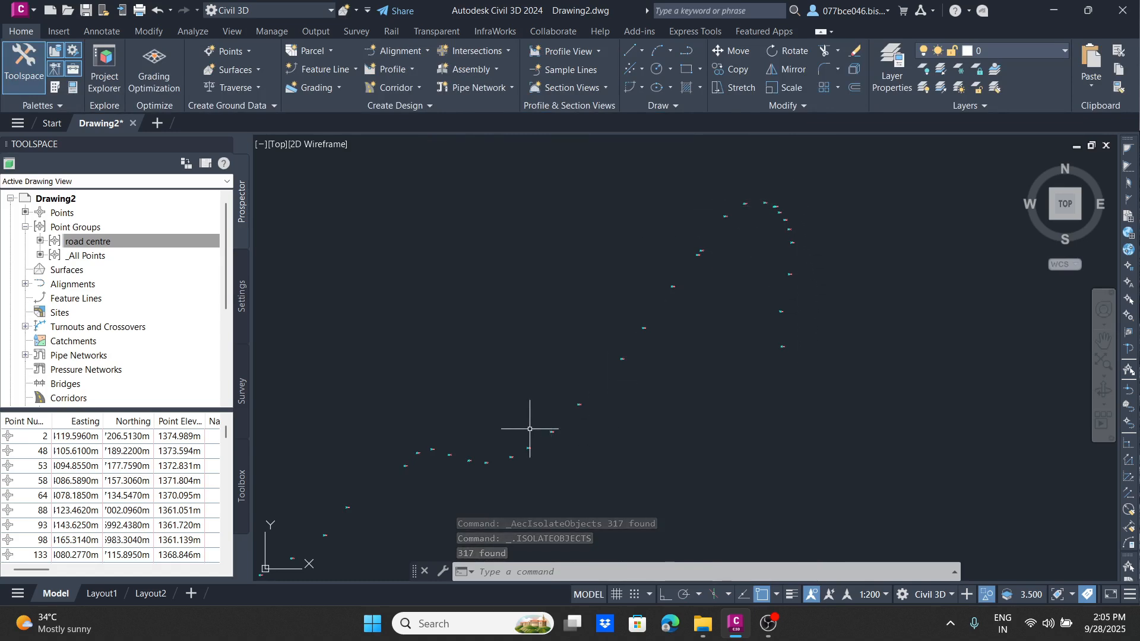
{"action": "scroll", "coordinate": [498, 433], "scroll_direction": "down", "scroll_amount": 4}
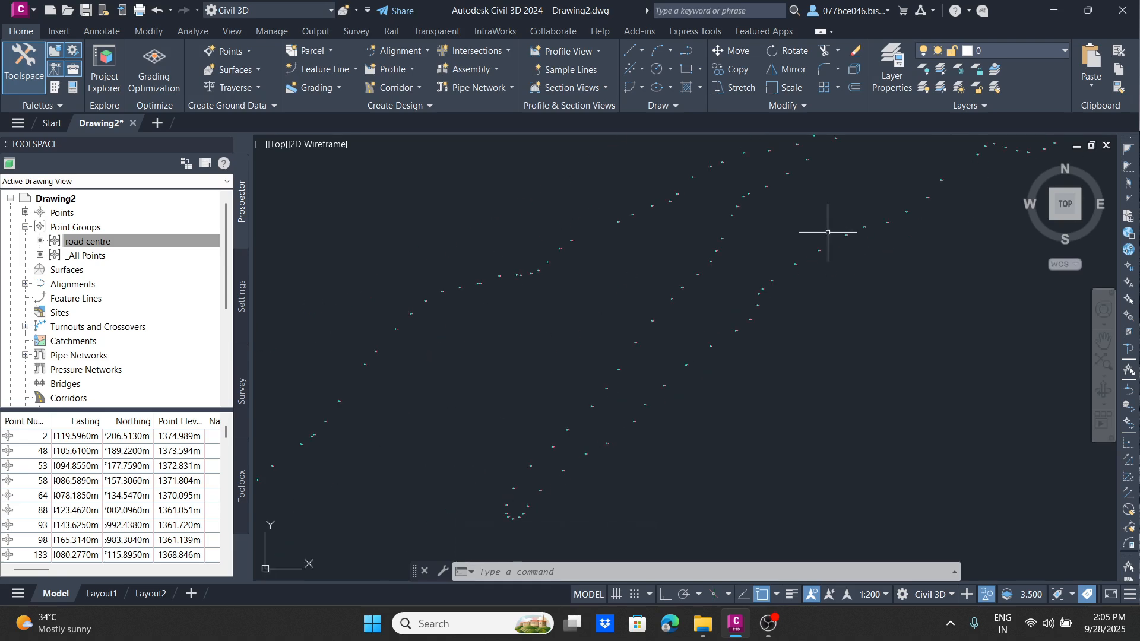
Step: Create a new point group in the drawing and name it "road edge"
{"action": "scroll", "coordinate": [632, 348], "scroll_direction": "up", "scroll_amount": 6}
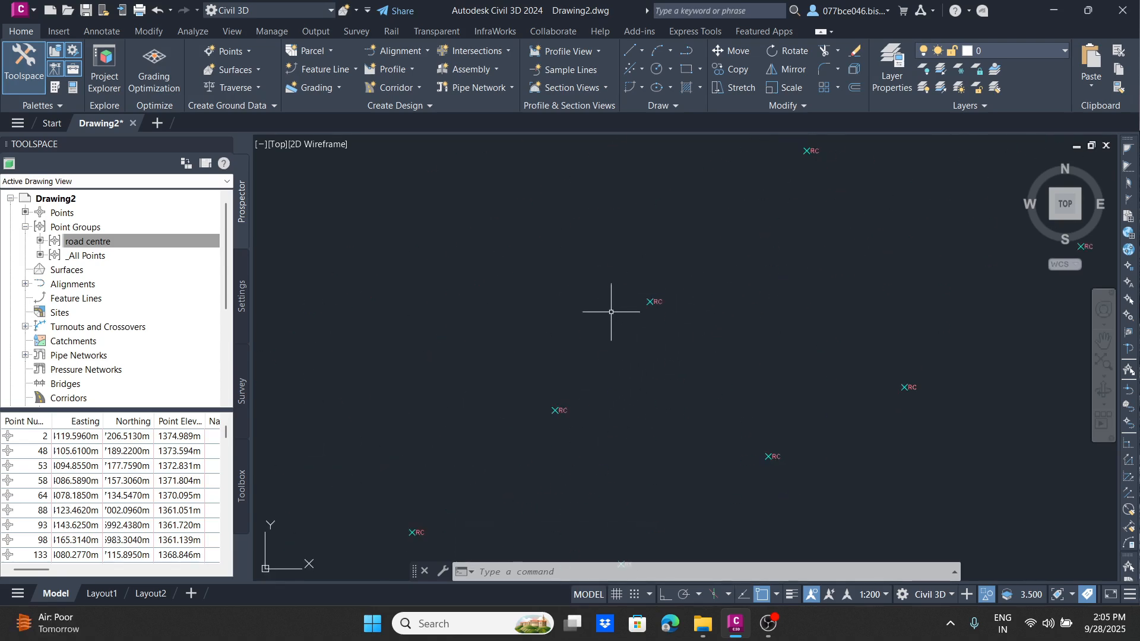
{"action": "scroll", "coordinate": [586, 419], "scroll_direction": "down", "scroll_amount": 3}
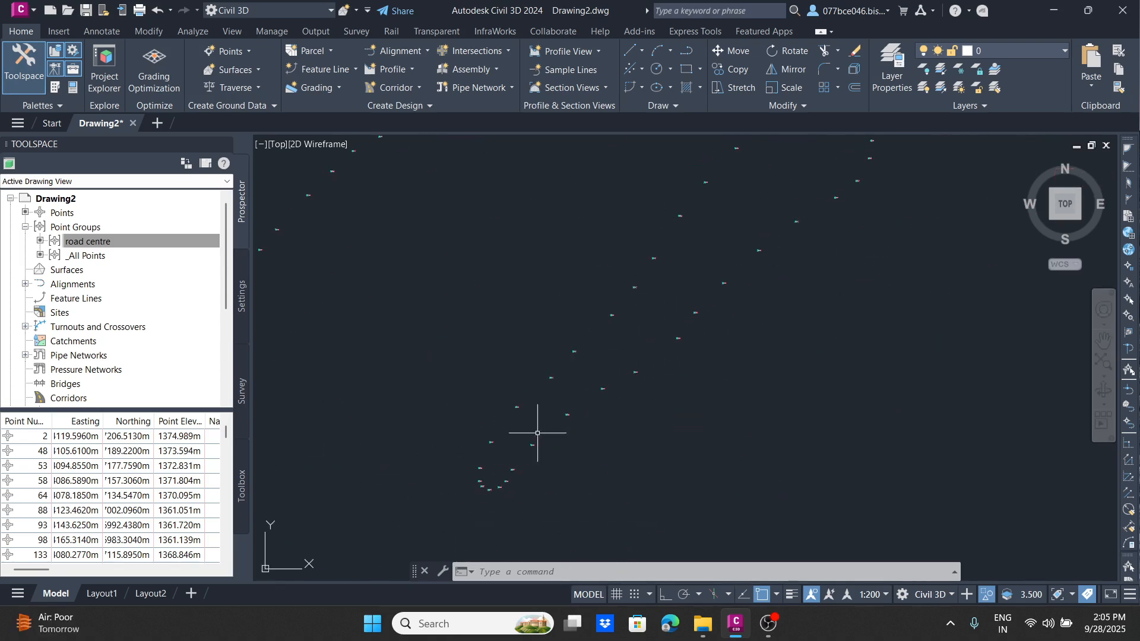
{"action": "right_click", "coordinate": [87, 225]}
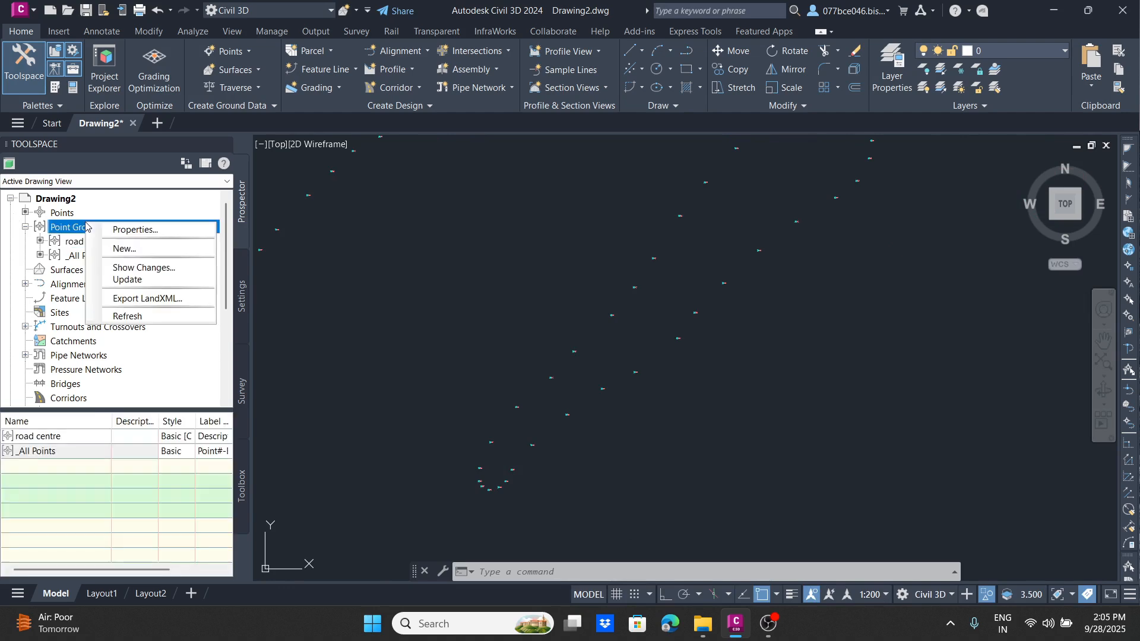
{"action": "left_click", "coordinate": [126, 251]}
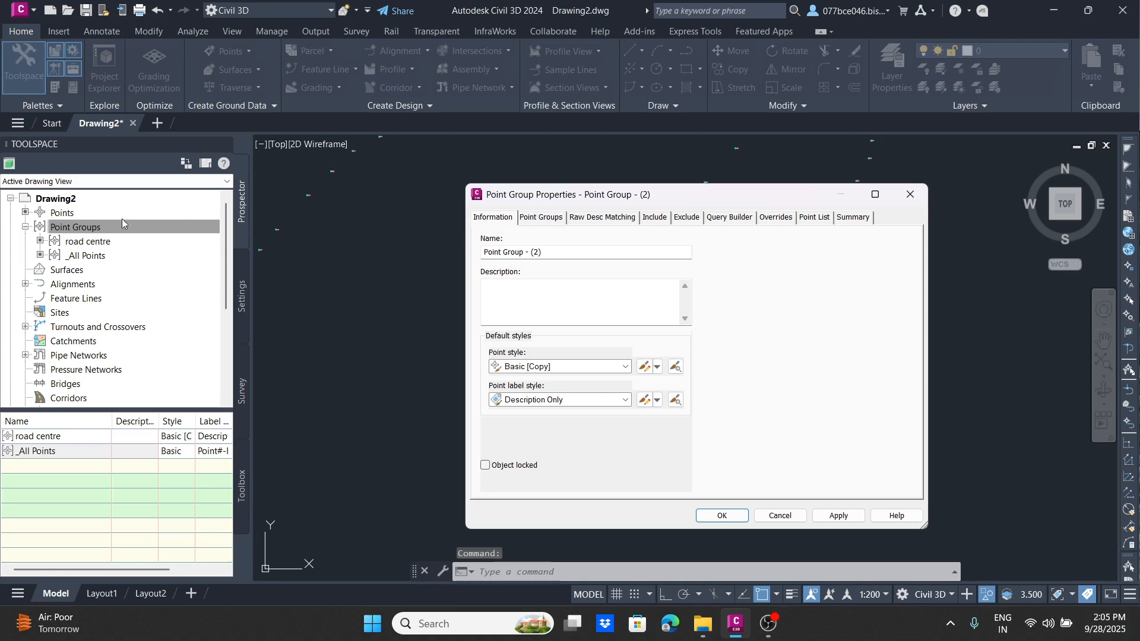
{"action": "left_click_drag", "start_coordinate": [565, 254], "coordinate": [344, 260]}
{"action": "type", "text": "ro"}
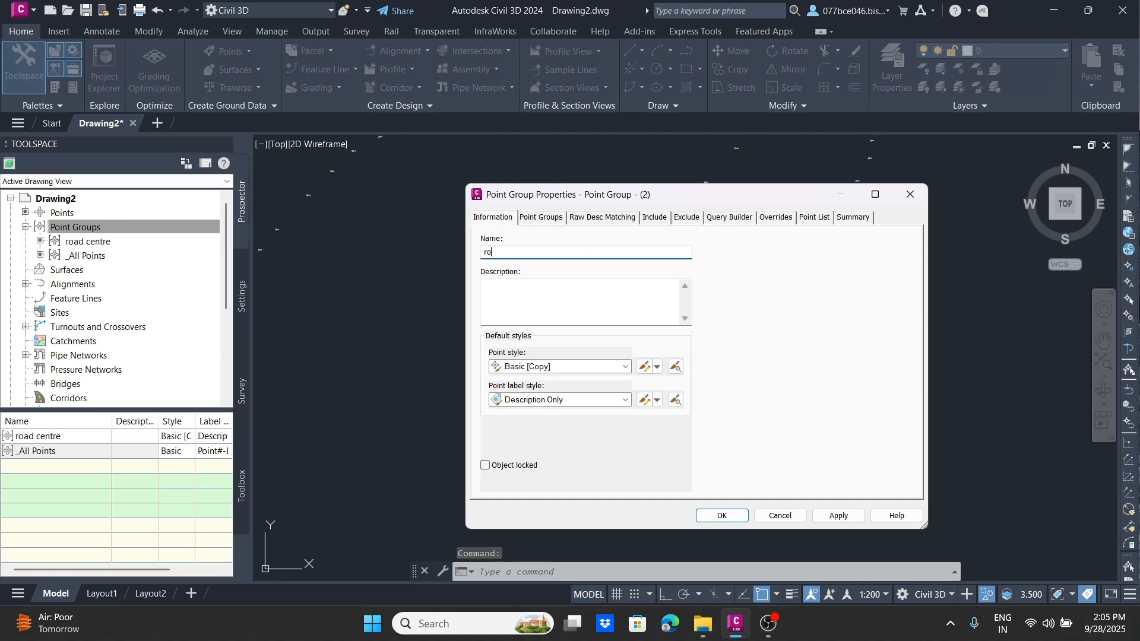
{"action": "key", "text": "Caps_Lock"}
{"action": "type", "text": "D"}
{"action": "key", "text": "BackSpace"}
{"action": "key", "text": "Caps_Lock"}
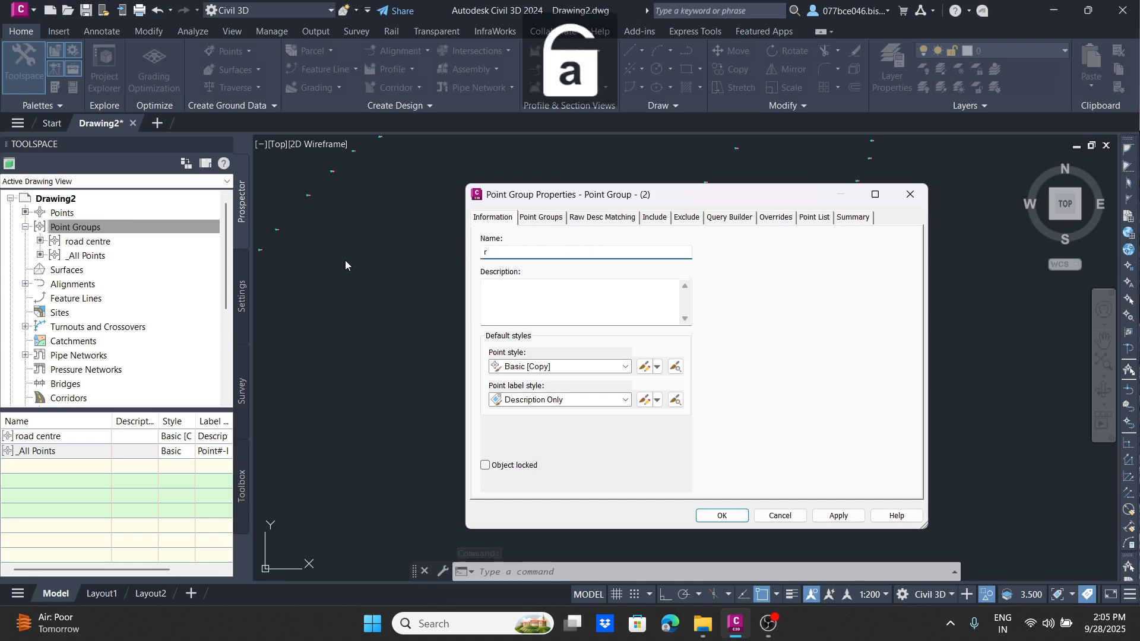
{"action": "type", "text": "oad d"}
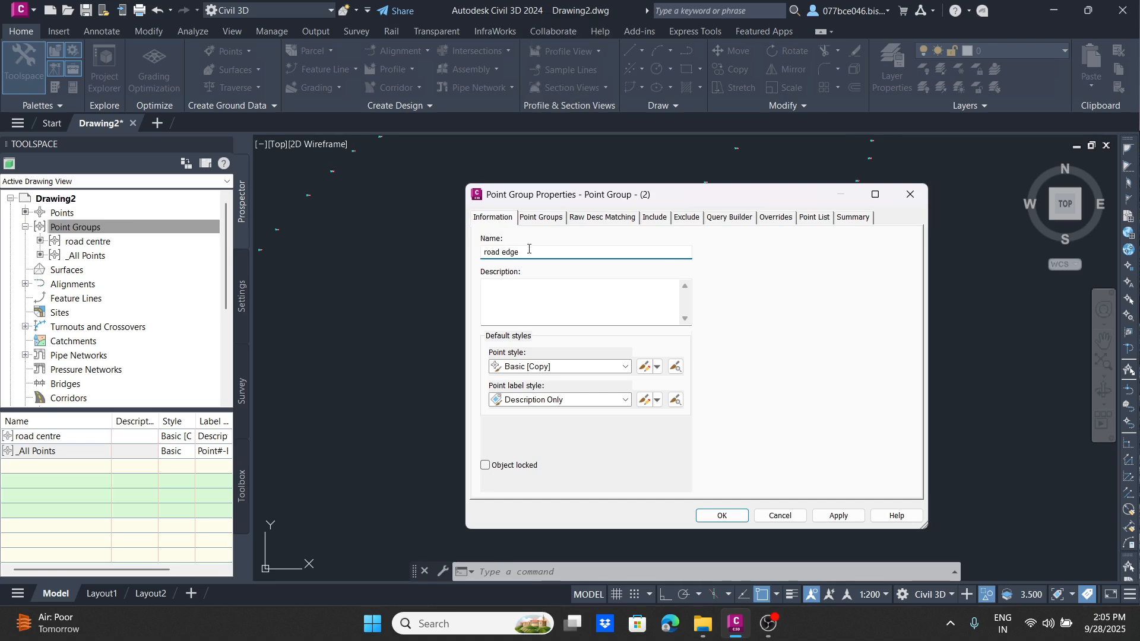
Step: Include in the road edge group the points whose raw description matches RE
{"action": "left_click", "coordinate": [655, 216]}
{"action": "left_click", "coordinate": [505, 349]}
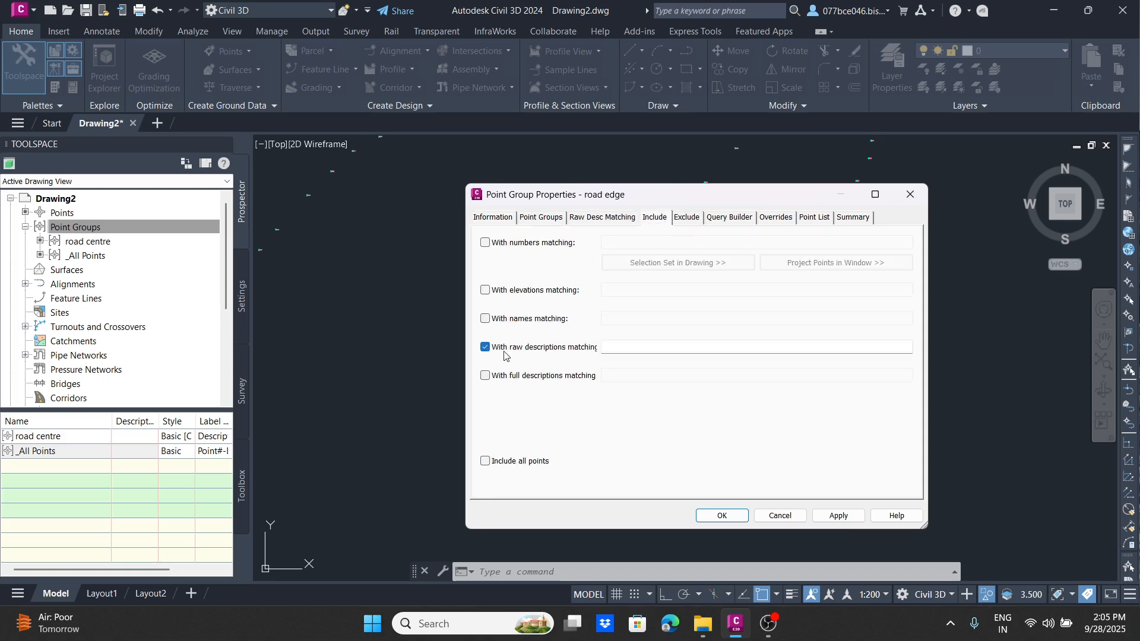
{"action": "left_click", "coordinate": [639, 346]}
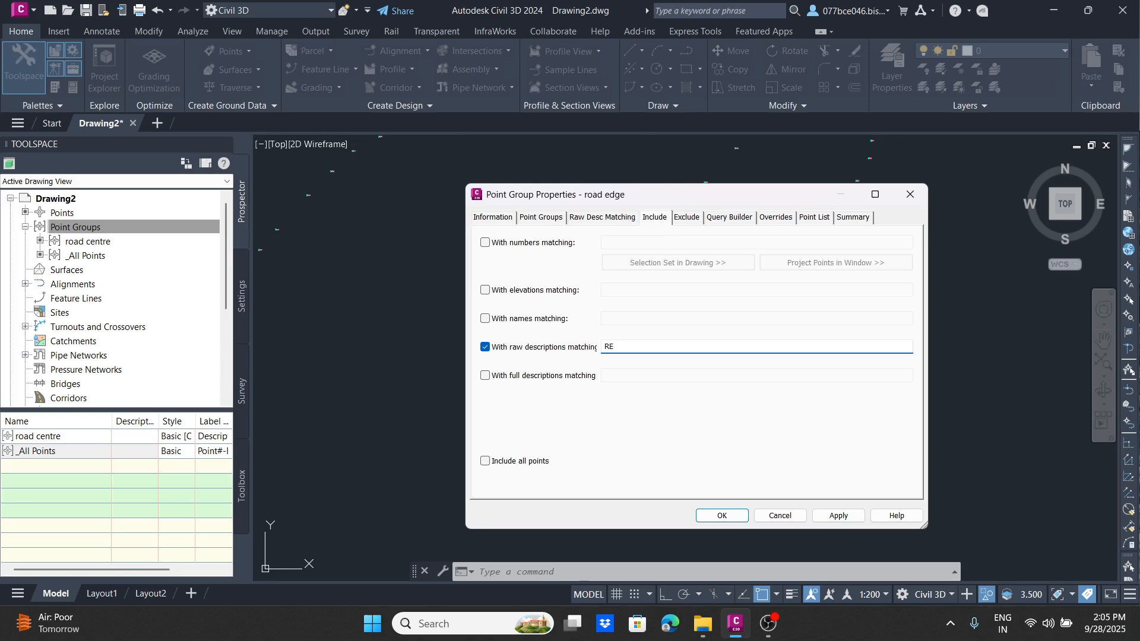
Step: Give the road edge group a copy of its point style with marker colour index 90 (green) in plan view, and apply the group properties
{"action": "left_click", "coordinate": [509, 218]}
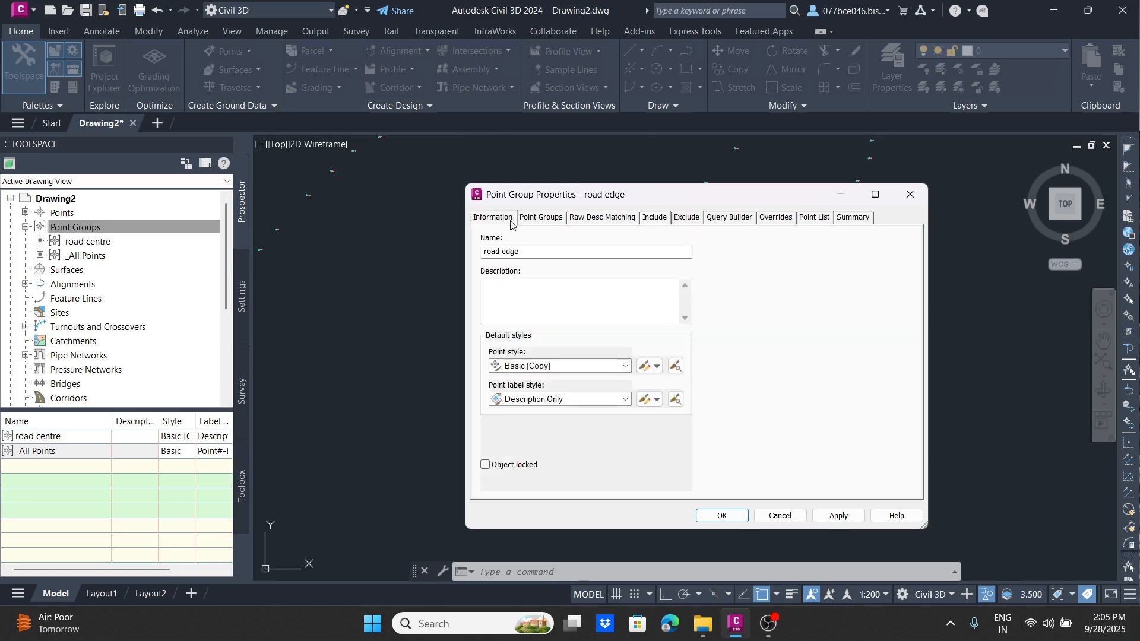
{"action": "left_click", "coordinate": [657, 366]}
{"action": "left_click", "coordinate": [707, 395]}
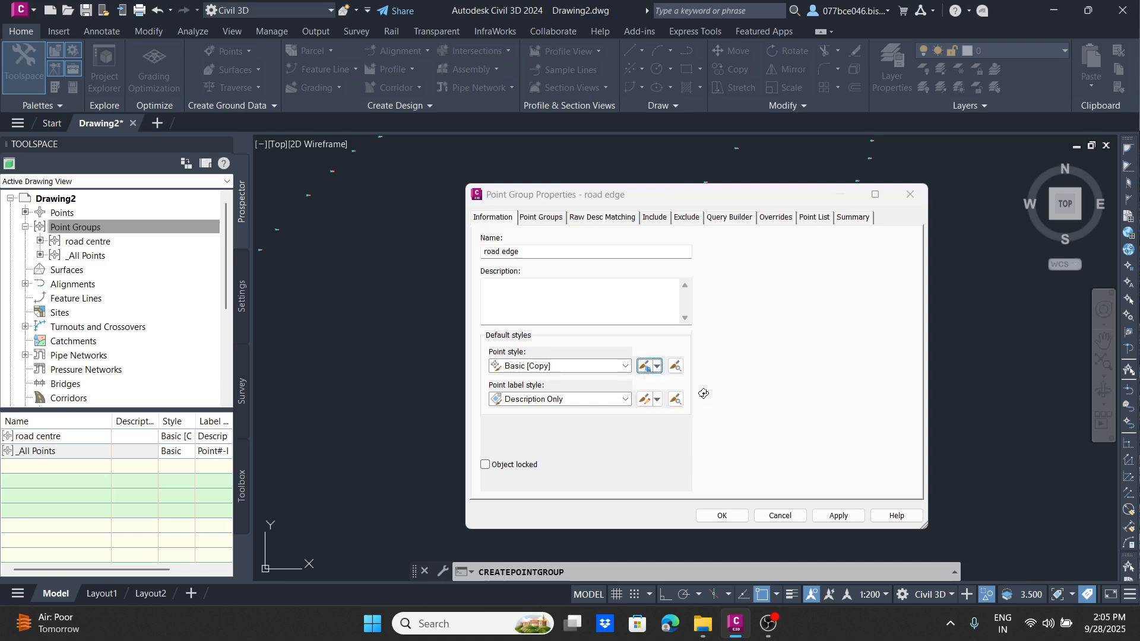
{"action": "left_click", "coordinate": [561, 251]}
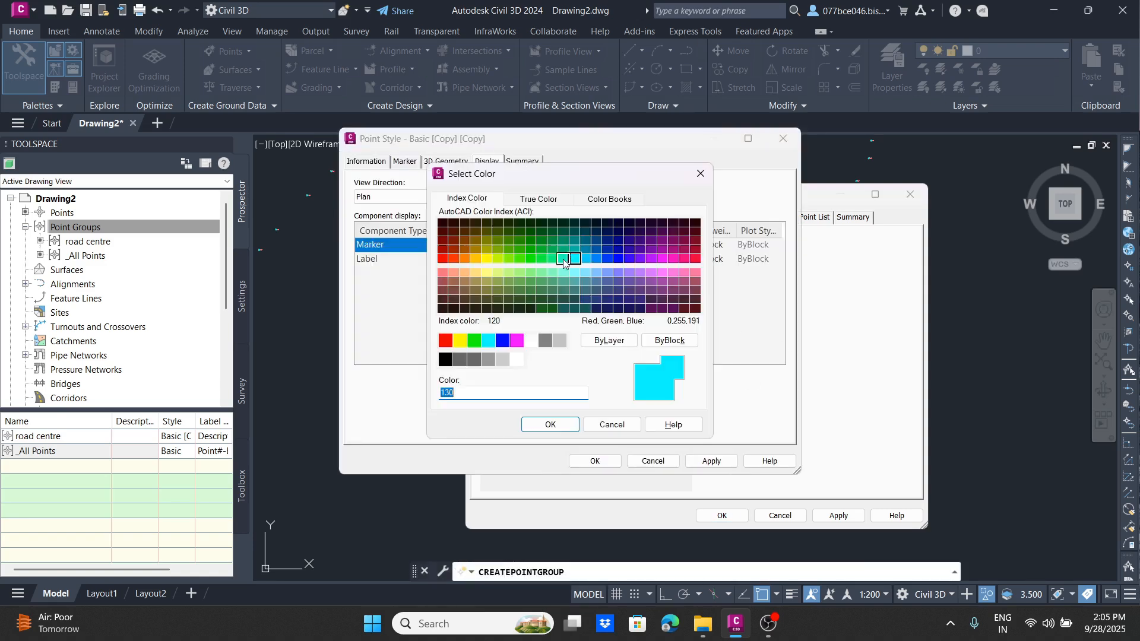
{"action": "left_click", "coordinate": [531, 258]}
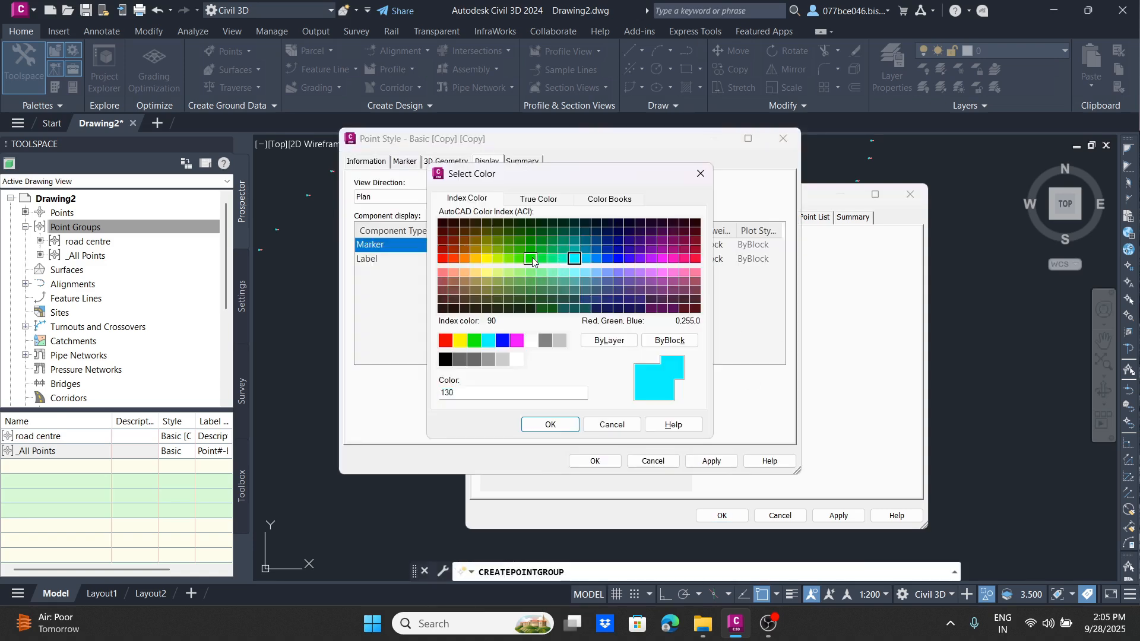
{"action": "left_click", "coordinate": [549, 425]}
{"action": "left_click", "coordinate": [611, 466]}
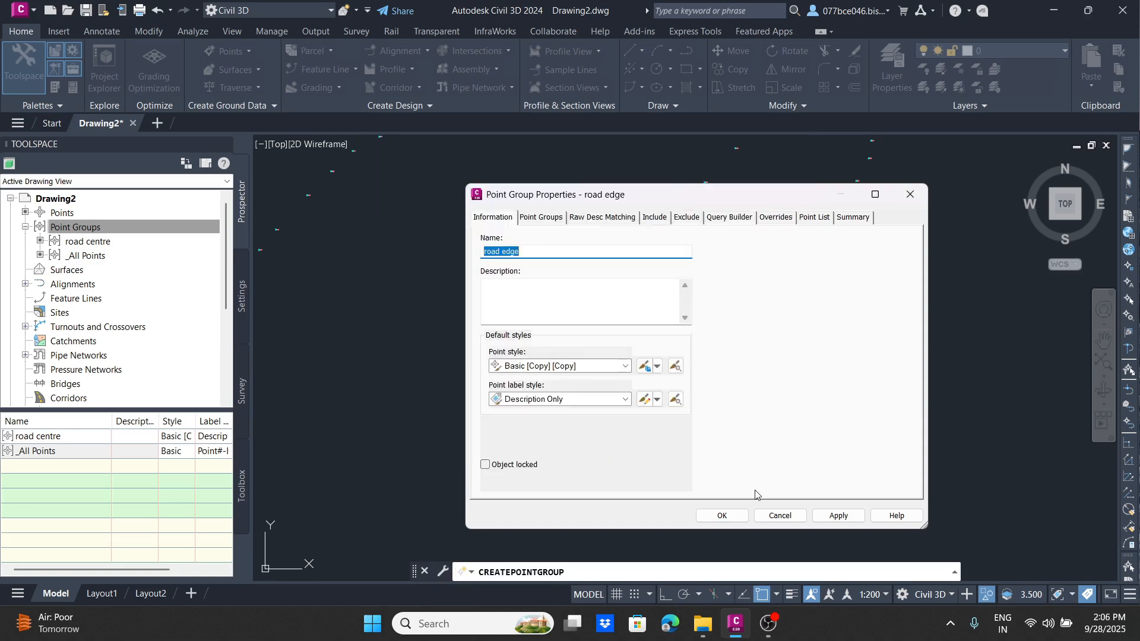
{"action": "left_click", "coordinate": [837, 514]}
{"action": "left_click", "coordinate": [720, 514]}
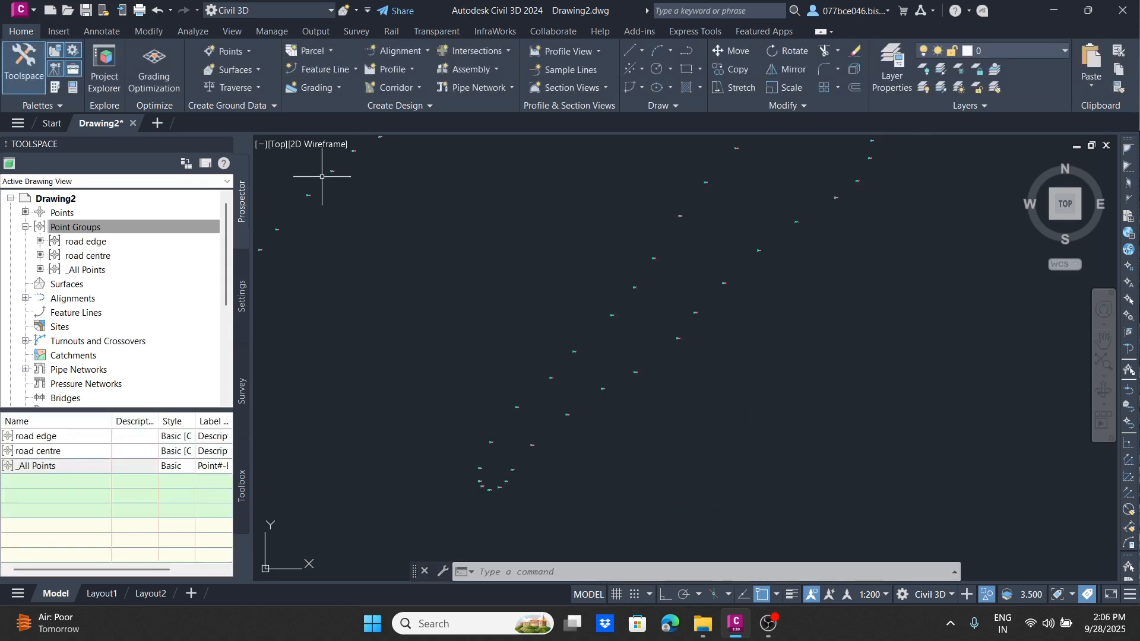
Step: End the object isolation and select two of the restyled RE points beside the road centre points
{"action": "right_click", "coordinate": [468, 248]}
{"action": "mouse_move", "coordinate": [573, 296]}
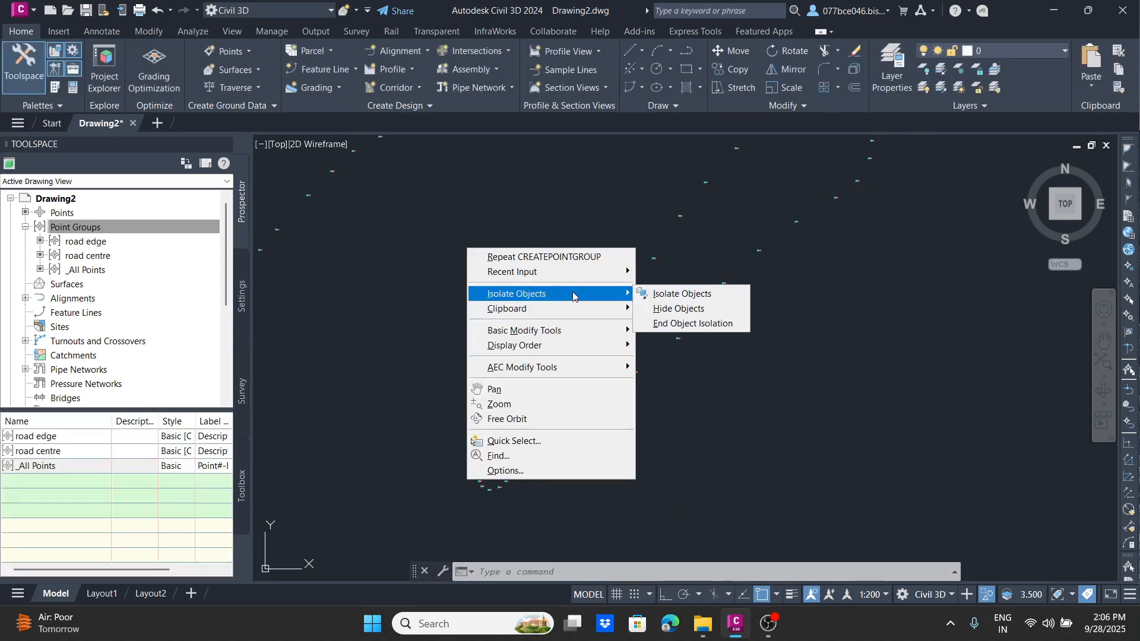
{"action": "left_click", "coordinate": [689, 324]}
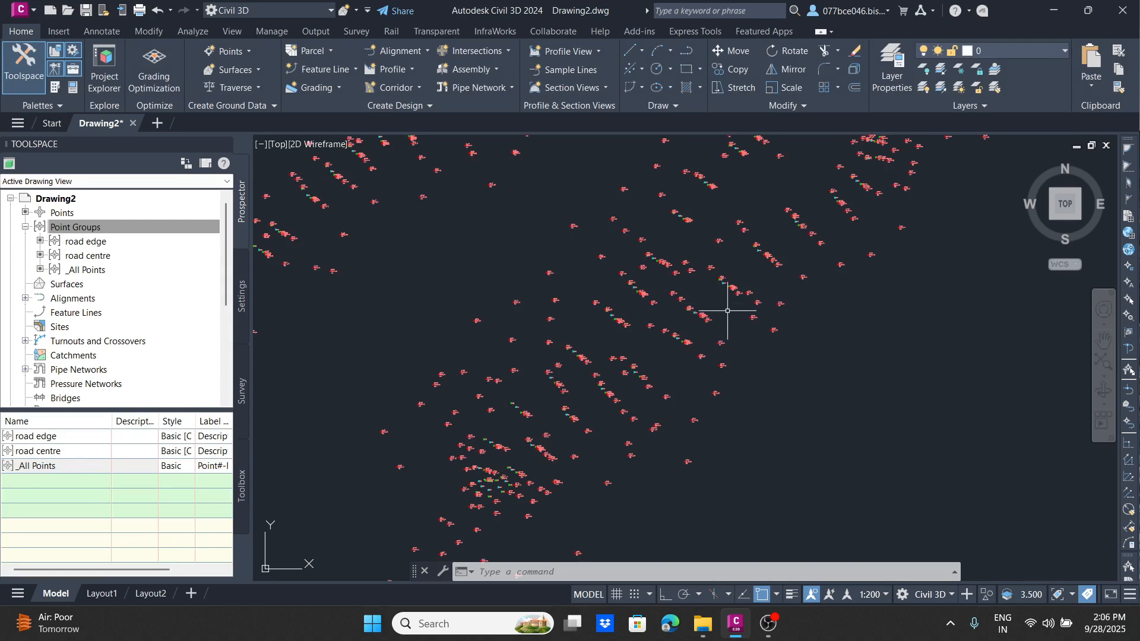
{"action": "scroll", "coordinate": [675, 311], "scroll_direction": "up", "scroll_amount": 8}
{"action": "scroll", "coordinate": [575, 249], "scroll_direction": "up", "scroll_amount": 4}
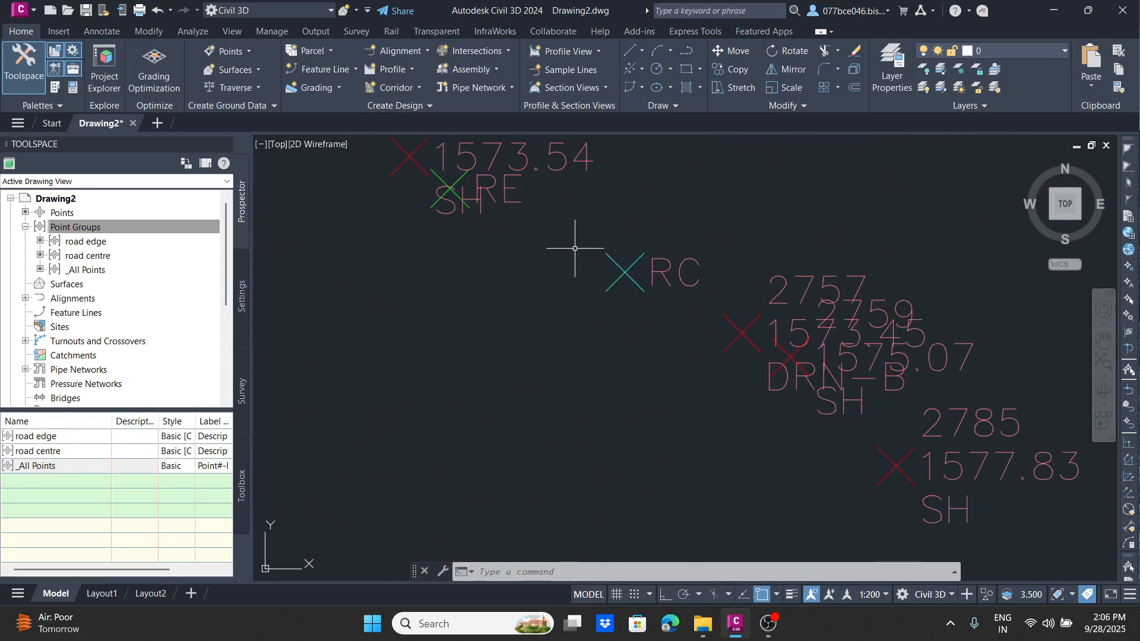
{"action": "left_click", "coordinate": [446, 187]}
{"action": "scroll", "coordinate": [446, 187], "scroll_direction": "down", "scroll_amount": 6}
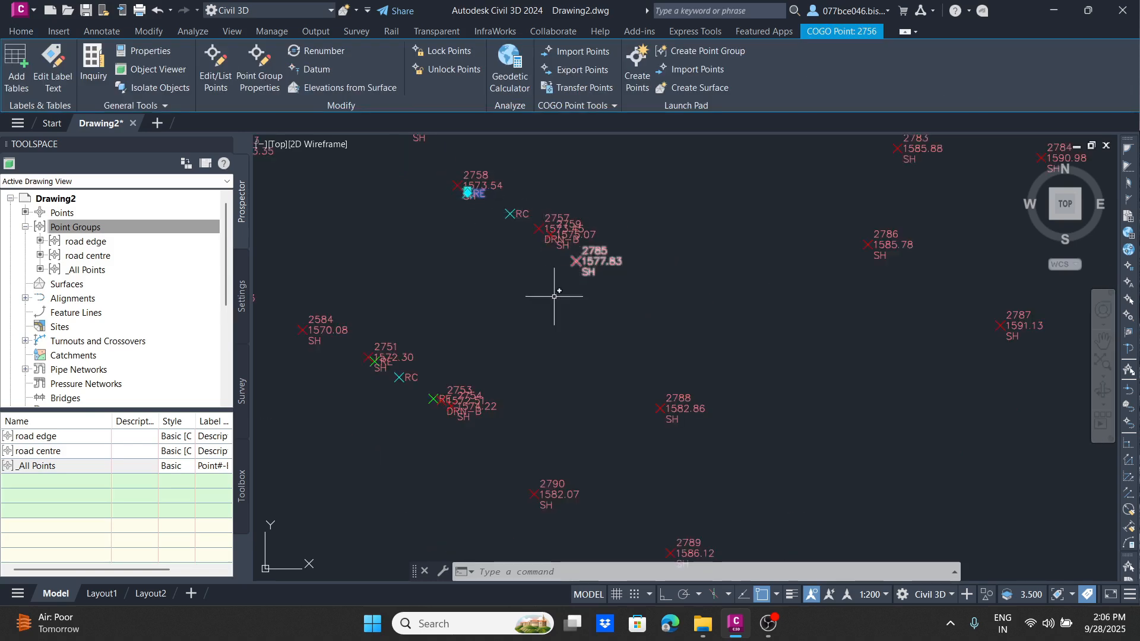
{"action": "scroll", "coordinate": [547, 264], "scroll_direction": "up", "scroll_amount": 8}
{"action": "left_click", "coordinate": [500, 274]}
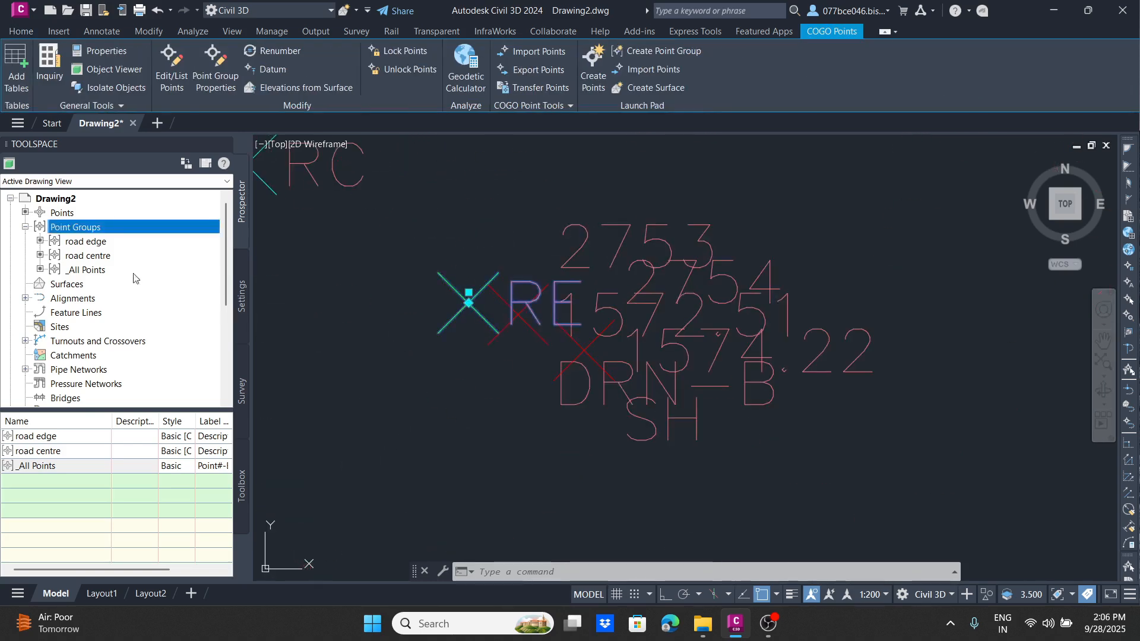
Step: Select all points of the road edge and road centre groups and isolate them together
{"action": "right_click", "coordinate": [86, 240]}
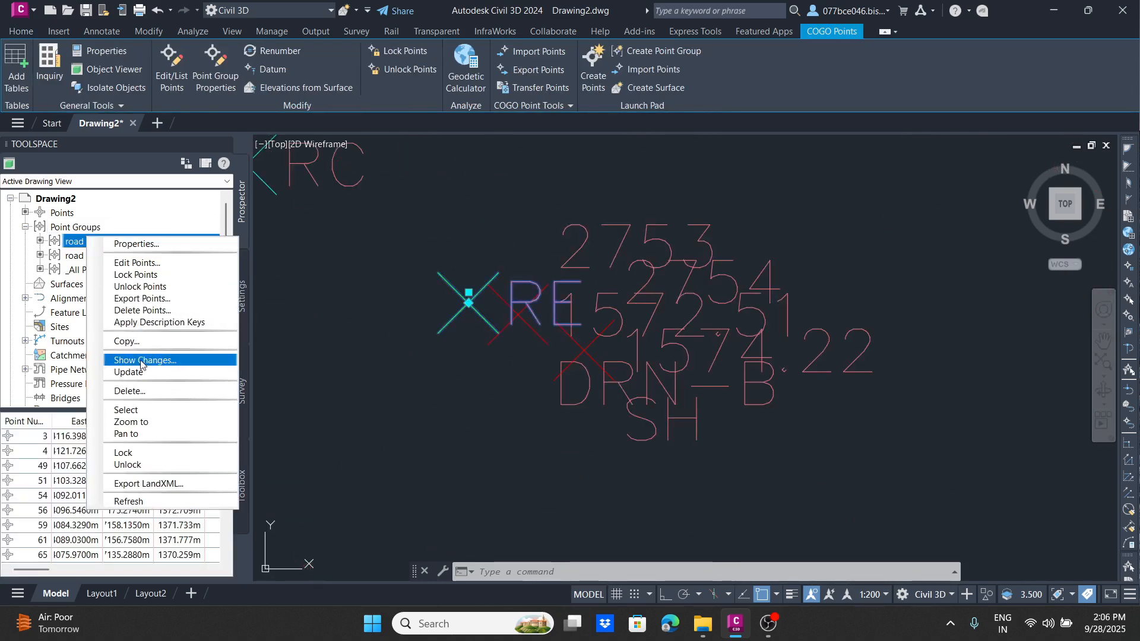
{"action": "left_click", "coordinate": [137, 410]}
{"action": "left_click", "coordinate": [87, 255]}
{"action": "right_click", "coordinate": [88, 256]}
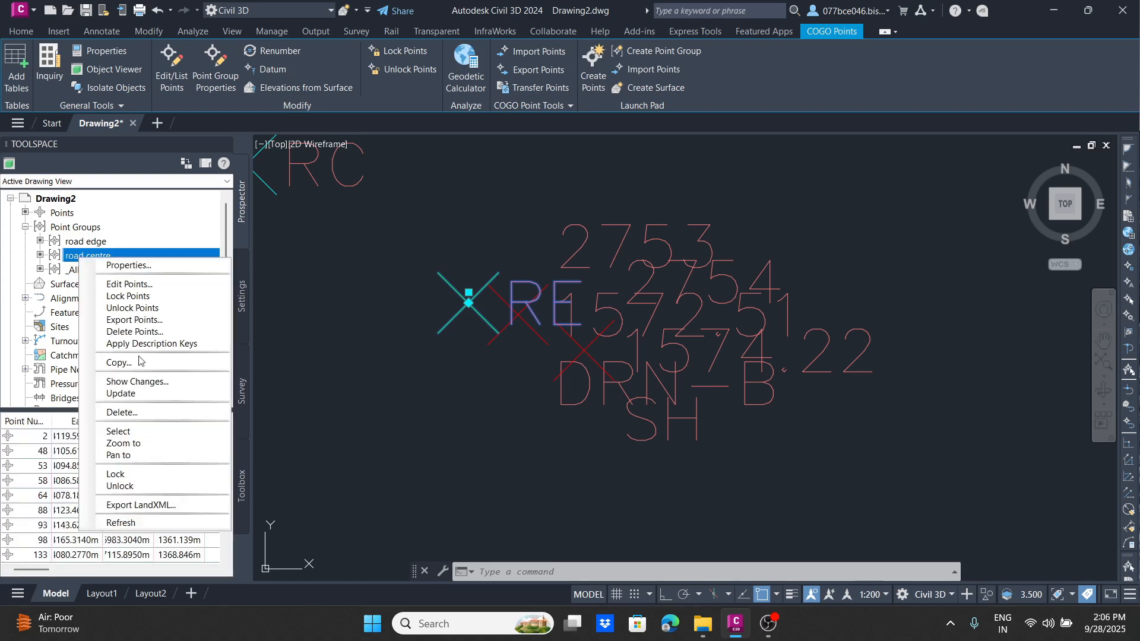
{"action": "left_click", "coordinate": [132, 430]}
{"action": "scroll", "coordinate": [653, 261], "scroll_direction": "down", "scroll_amount": 6}
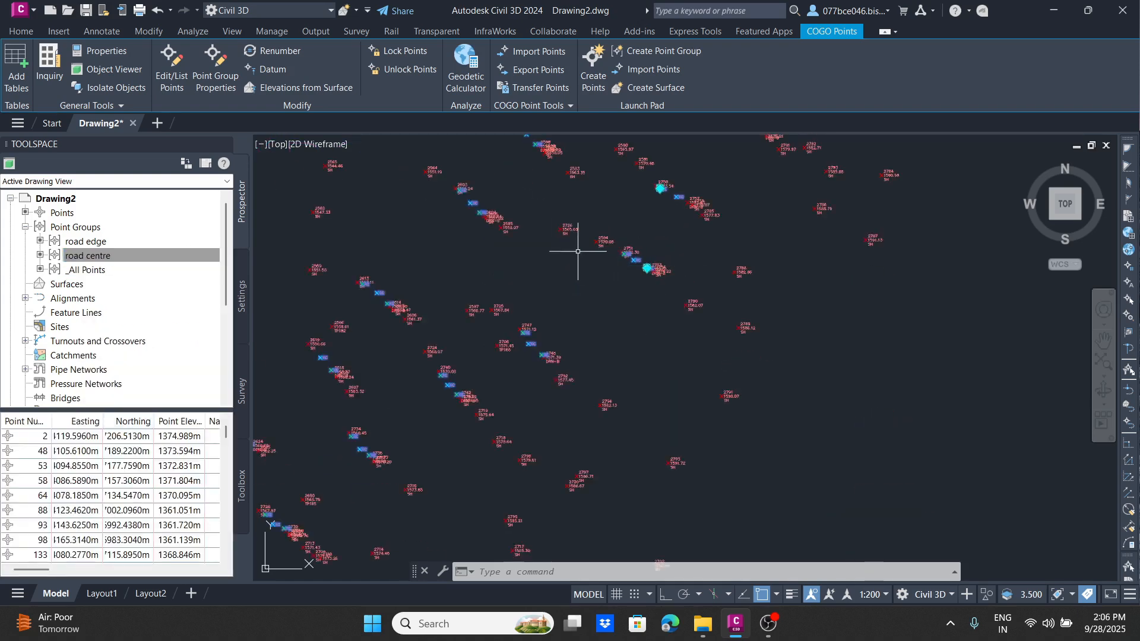
{"action": "right_click", "coordinate": [583, 171]}
{"action": "mouse_move", "coordinate": [635, 214]}
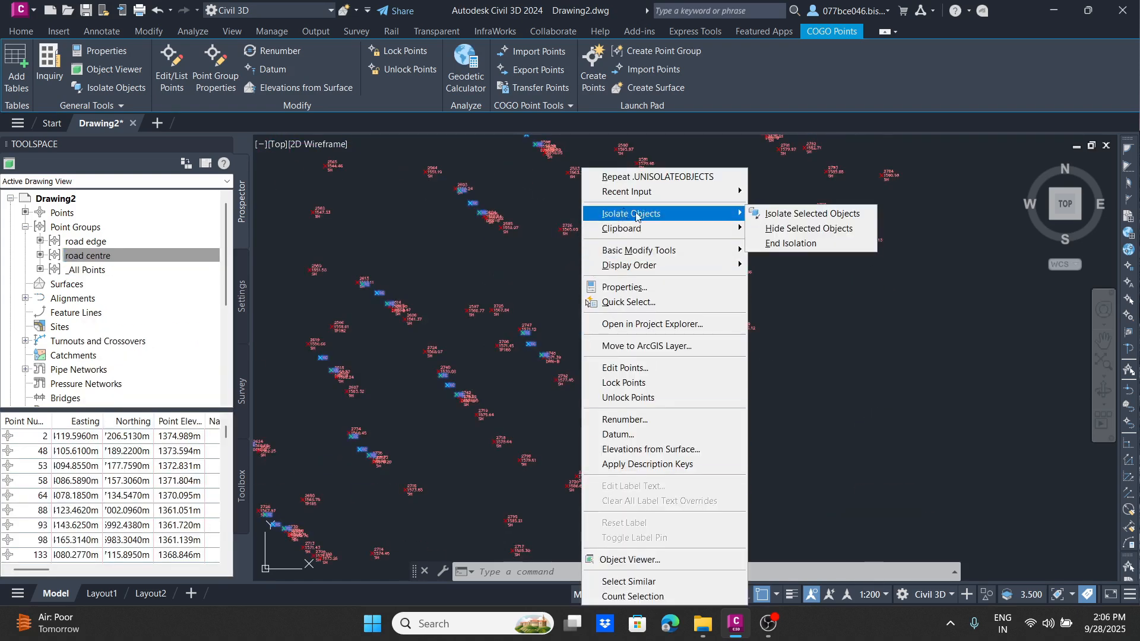
{"action": "left_click", "coordinate": [798, 215]}
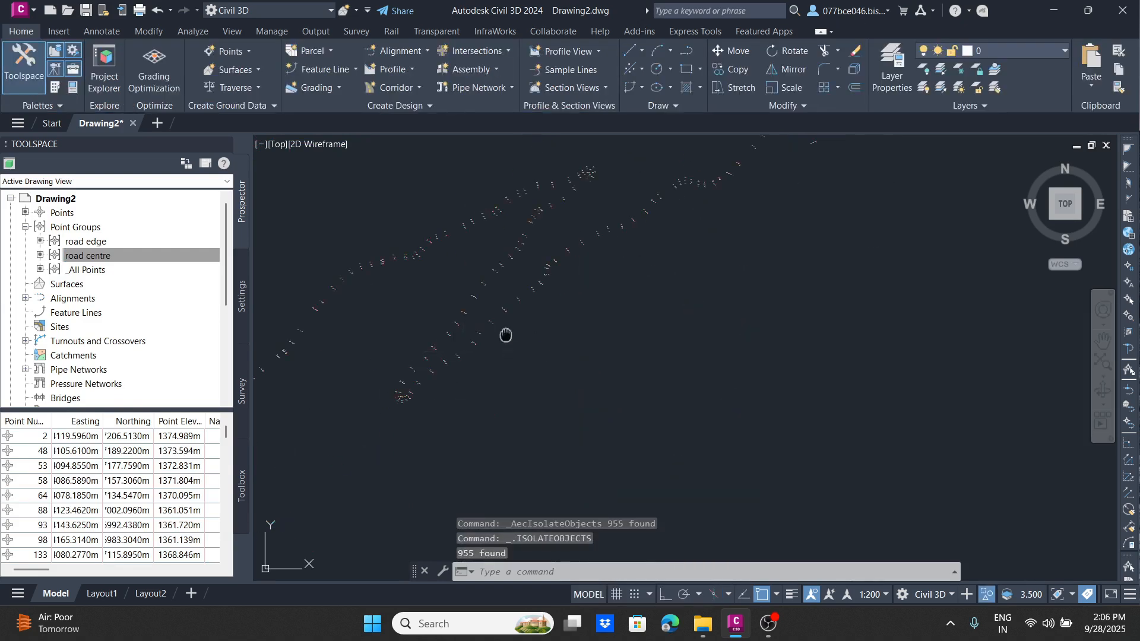
Step: Examine the isolated RE and RC points along the whole road, checking their marker colours and labels up to the road's end
{"action": "scroll", "coordinate": [591, 271], "scroll_direction": "up", "scroll_amount": 6}
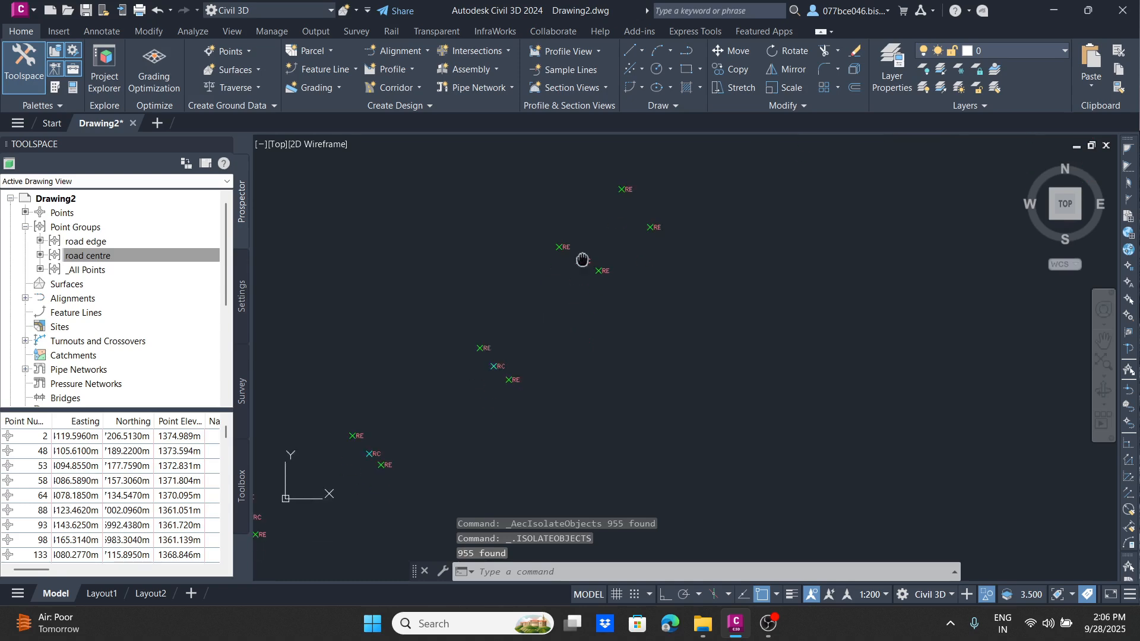
{"action": "middle_click_drag", "start_coordinate": [596, 276], "coordinate": [683, 210]}
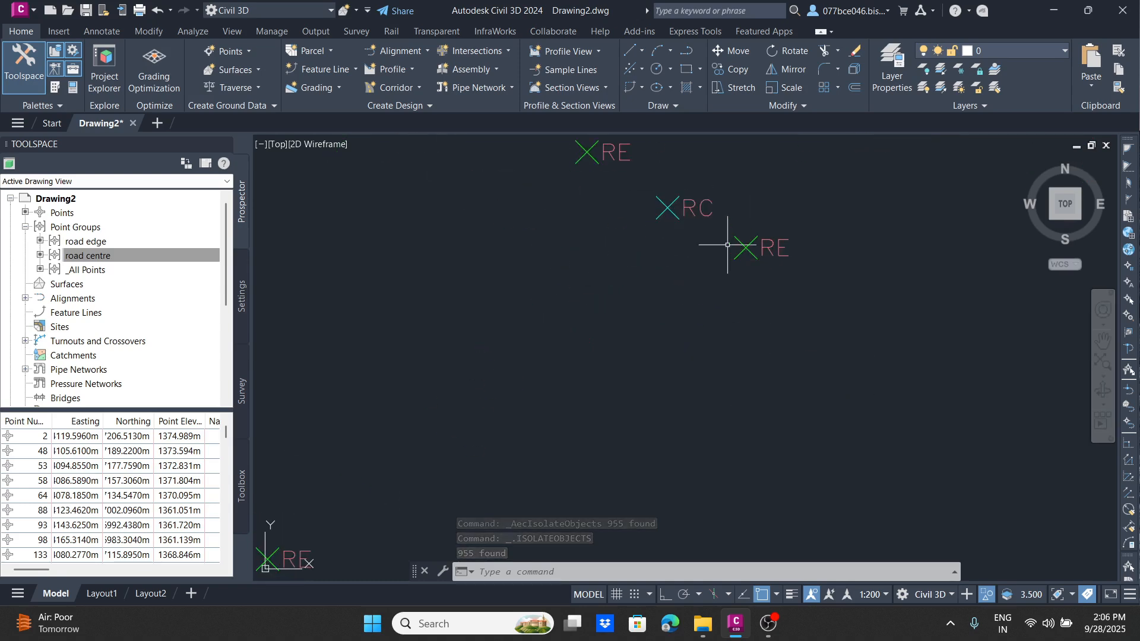
{"action": "scroll", "coordinate": [725, 243], "scroll_direction": "down", "scroll_amount": 10}
{"action": "scroll", "coordinate": [692, 318], "scroll_direction": "down", "scroll_amount": 5}
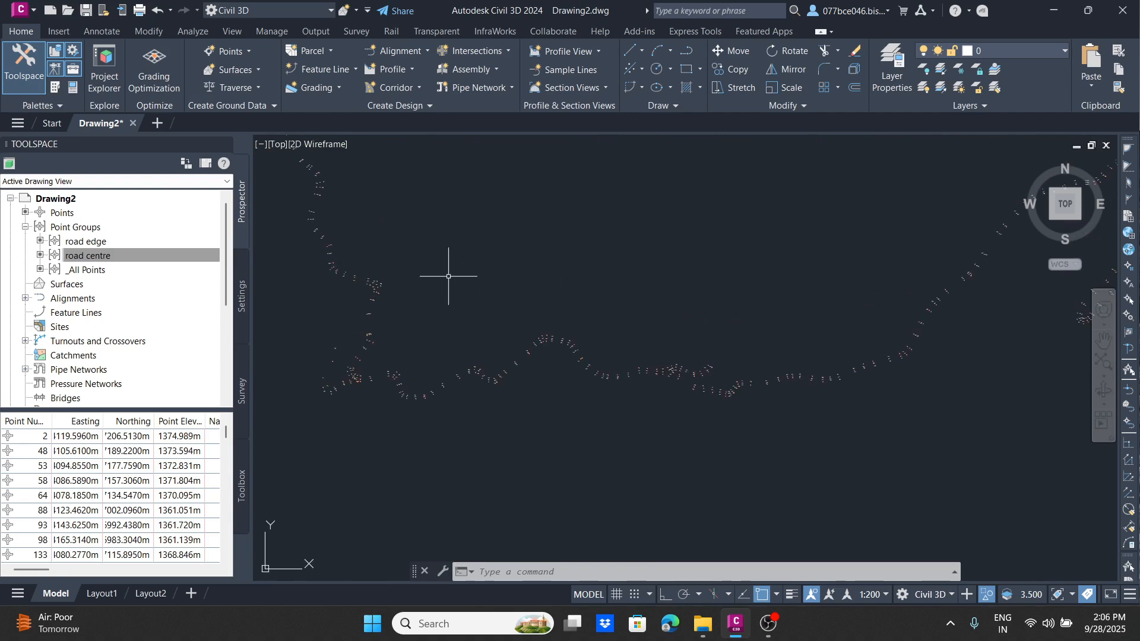
{"action": "scroll", "coordinate": [614, 342], "scroll_direction": "up", "scroll_amount": 5}
{"action": "scroll", "coordinate": [522, 345], "scroll_direction": "down", "scroll_amount": 3}
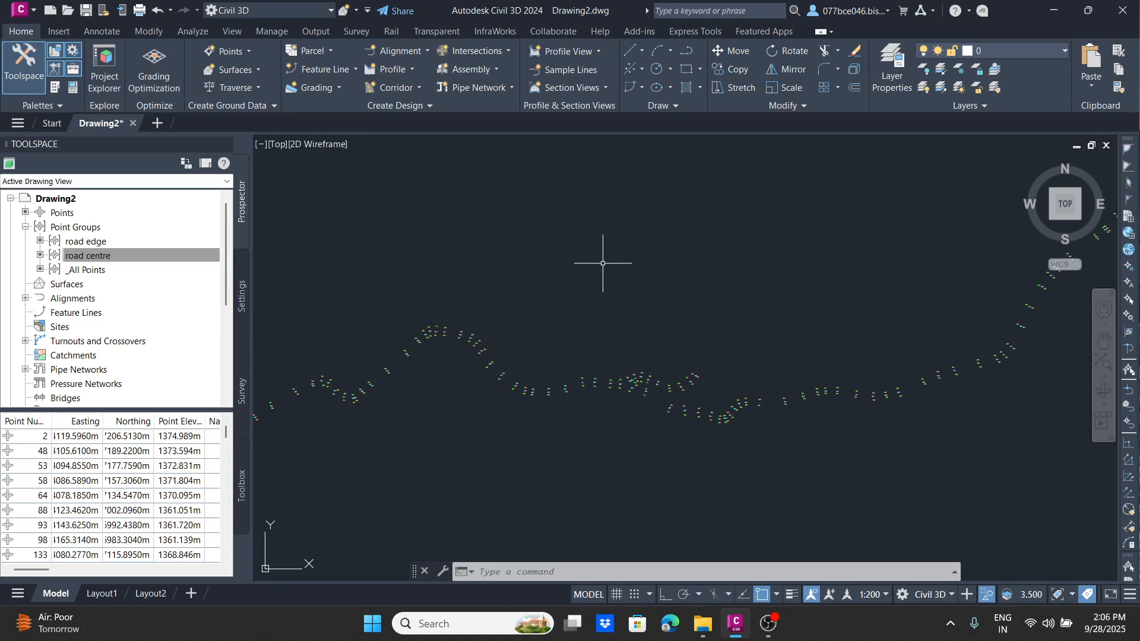
{"action": "scroll", "coordinate": [460, 337], "scroll_direction": "up", "scroll_amount": 5}
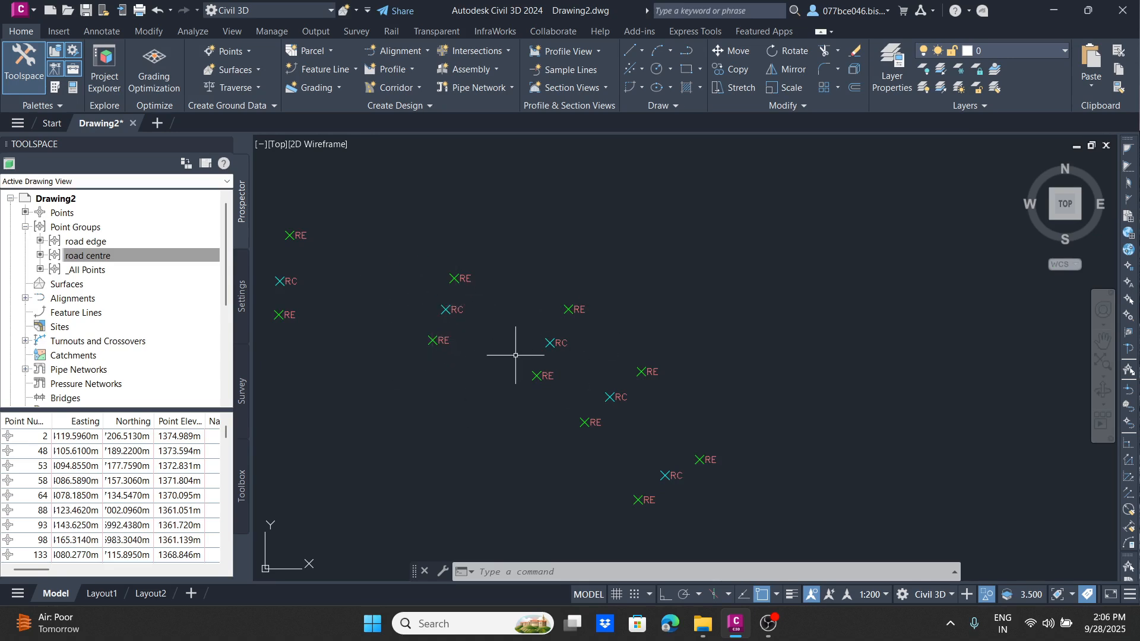
{"action": "scroll", "coordinate": [571, 287], "scroll_direction": "down", "scroll_amount": 8}
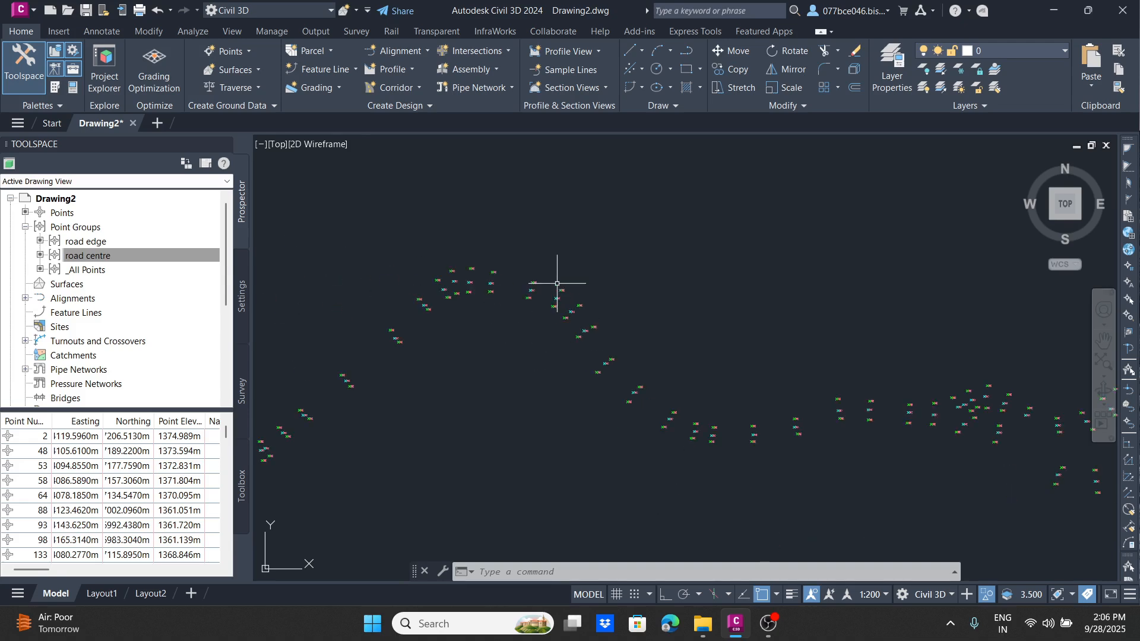
{"action": "middle_click_drag", "start_coordinate": [568, 281], "coordinate": [339, 174]}
{"action": "middle_click_drag", "start_coordinate": [776, 227], "coordinate": [407, 341]}
{"action": "middle_click_drag", "start_coordinate": [602, 280], "coordinate": [452, 417]}
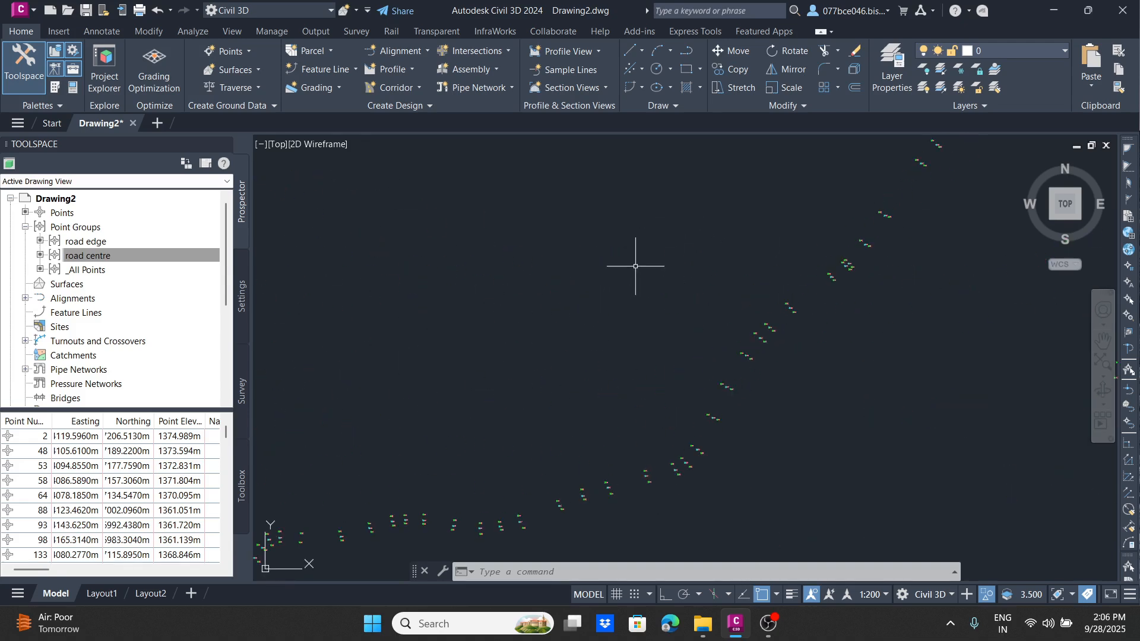
{"action": "scroll", "coordinate": [635, 266], "scroll_direction": "down", "scroll_amount": 8}
{"action": "middle_click_drag", "start_coordinate": [645, 262], "coordinate": [355, 425]}
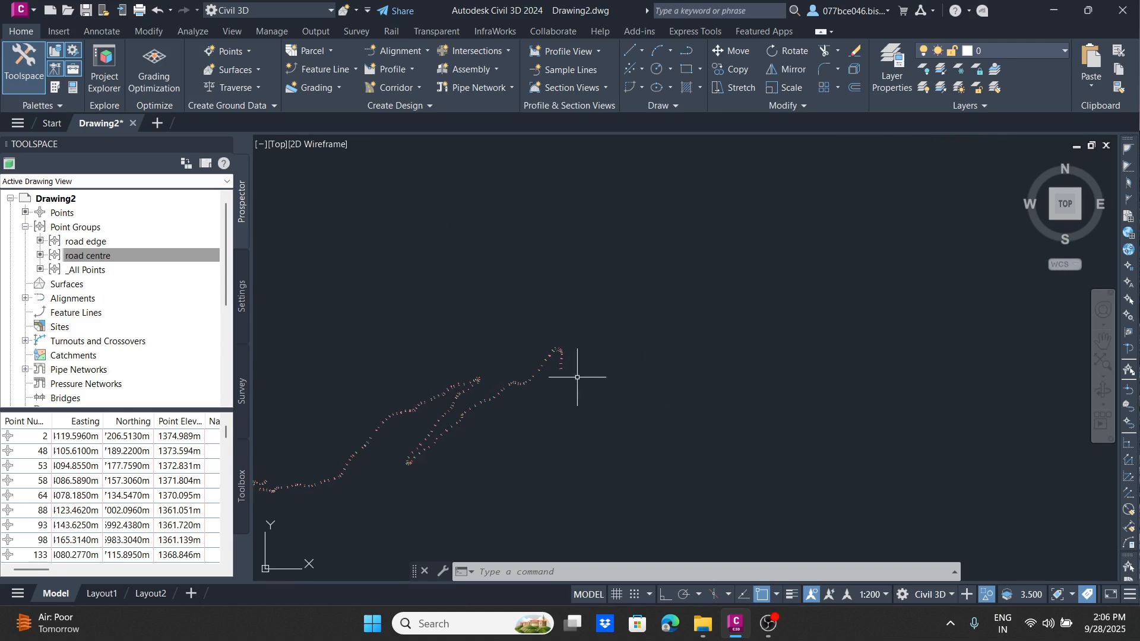
{"action": "scroll", "coordinate": [574, 373], "scroll_direction": "up", "scroll_amount": 8}
{"action": "mouse_move", "coordinate": [572, 371]}
{"action": "middle_mouse_down"}
{"action": "mouse_move", "coordinate": [523, 339]}
{"action": "mouse_move", "coordinate": [577, 319]}
{"action": "middle_mouse_up"}
{"action": "scroll", "coordinate": [523, 170], "scroll_direction": "up", "scroll_amount": 6}
{"action": "scroll", "coordinate": [474, 209], "scroll_direction": "down", "scroll_amount": 7}
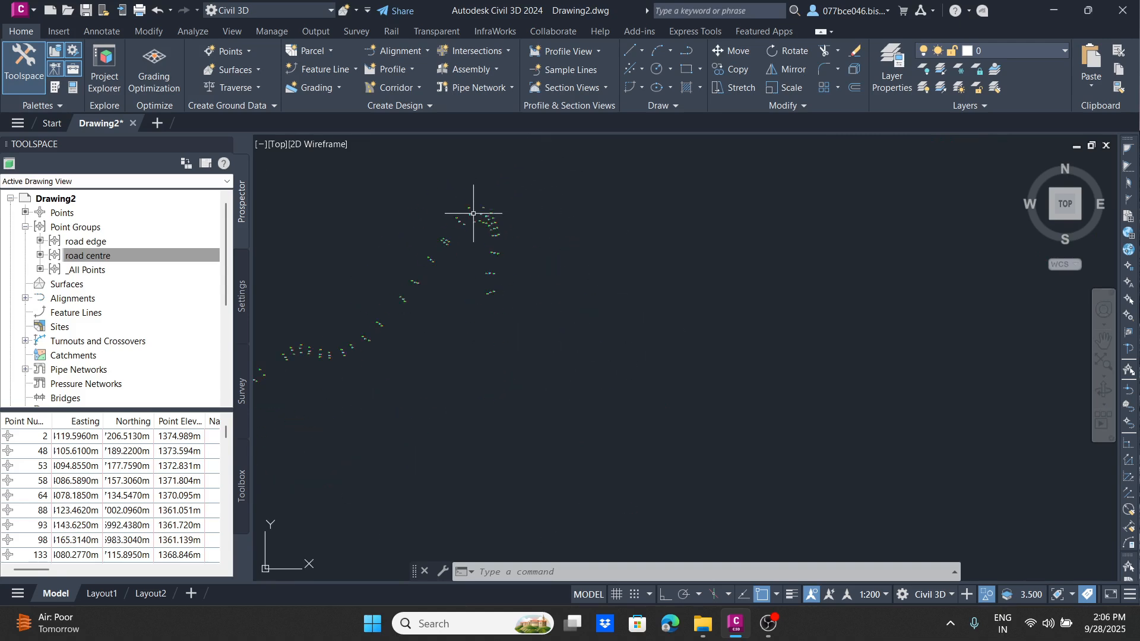
{"action": "scroll", "coordinate": [488, 229], "scroll_direction": "up", "scroll_amount": 9}
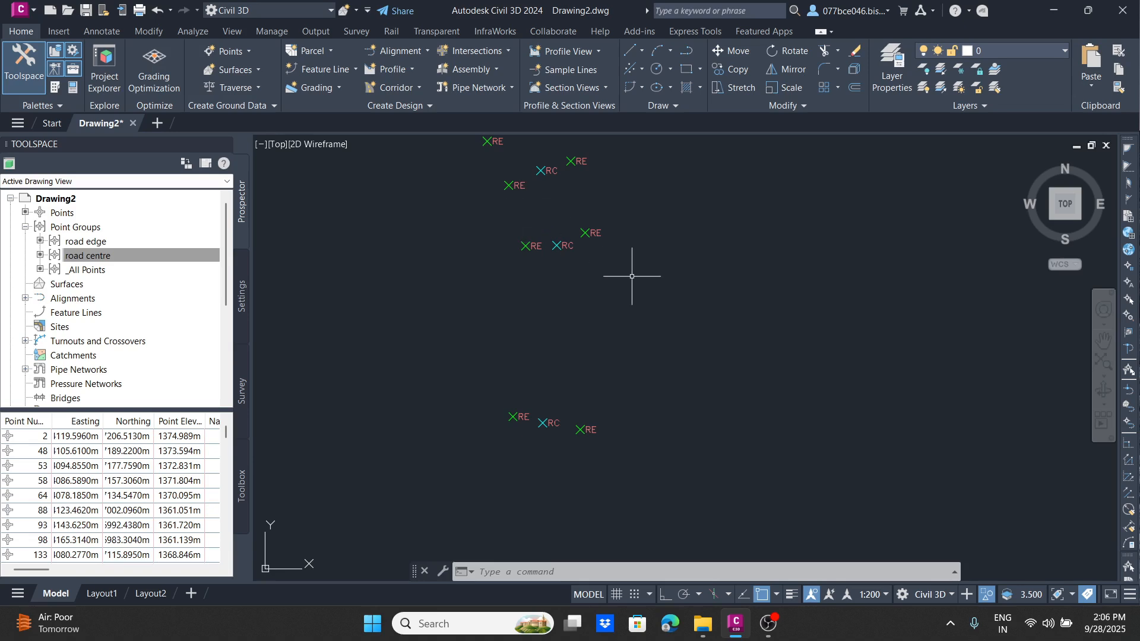
Step: Look over the isolated road edge and road centre points at the bends and at the road's far stretches
{"action": "scroll", "coordinate": [524, 210], "scroll_direction": "down", "scroll_amount": 6}
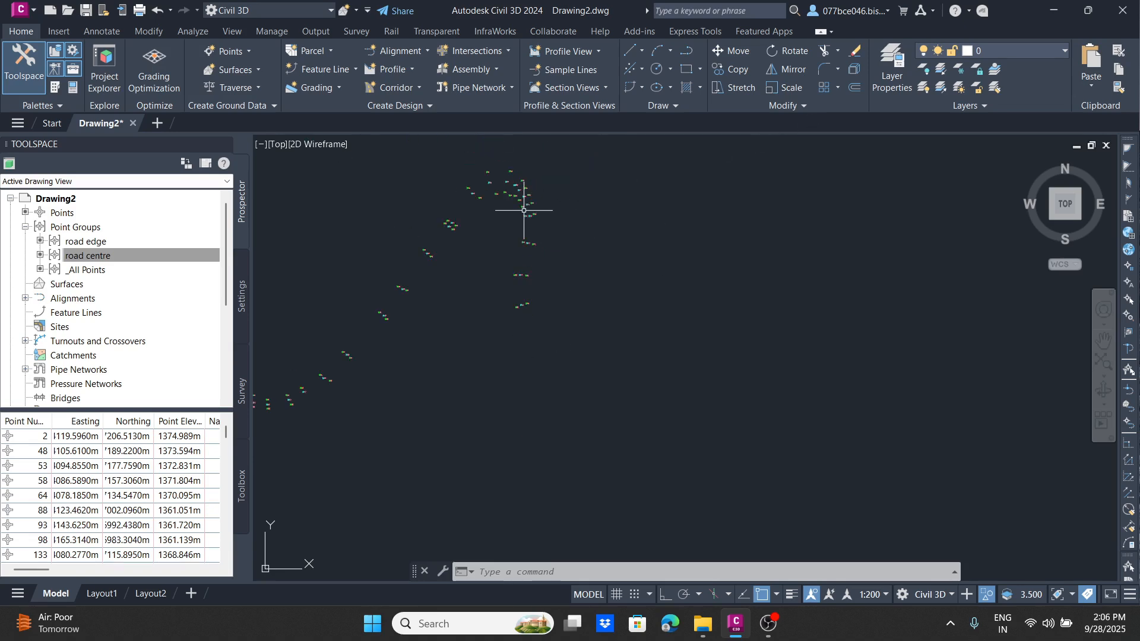
{"action": "scroll", "coordinate": [515, 187], "scroll_direction": "up", "scroll_amount": 8}
{"action": "scroll", "coordinate": [515, 169], "scroll_direction": "down", "scroll_amount": 6}
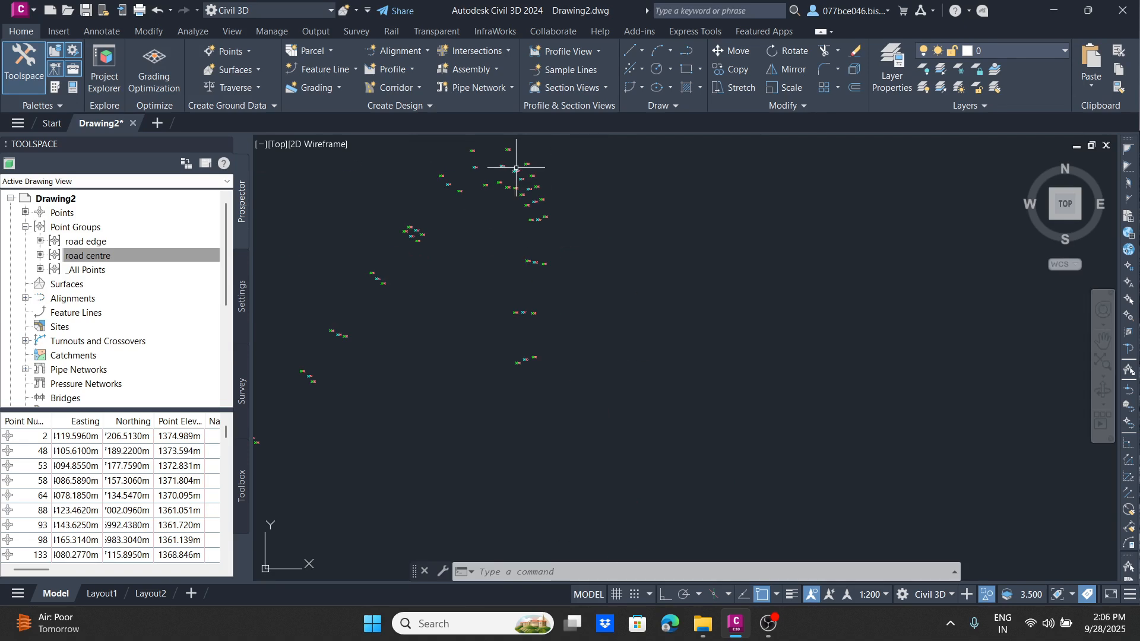
{"action": "middle_click_drag", "start_coordinate": [449, 212], "coordinate": [709, 154]}
{"action": "scroll", "coordinate": [649, 297], "scroll_direction": "down", "scroll_amount": 5}
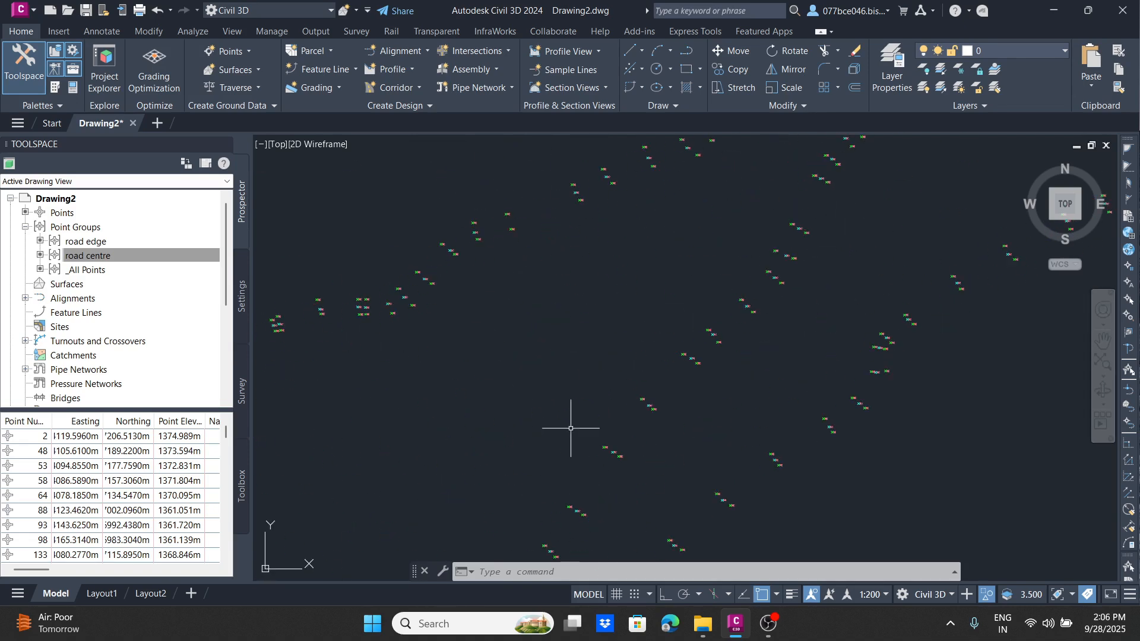
{"action": "scroll", "coordinate": [532, 226], "scroll_direction": "down", "scroll_amount": 3}
{"action": "scroll", "coordinate": [532, 227], "scroll_direction": "down", "scroll_amount": 3}
{"action": "middle_click_drag", "start_coordinate": [416, 261], "coordinate": [671, 309]}
{"action": "middle_click_drag", "start_coordinate": [368, 333], "coordinate": [725, 297]}
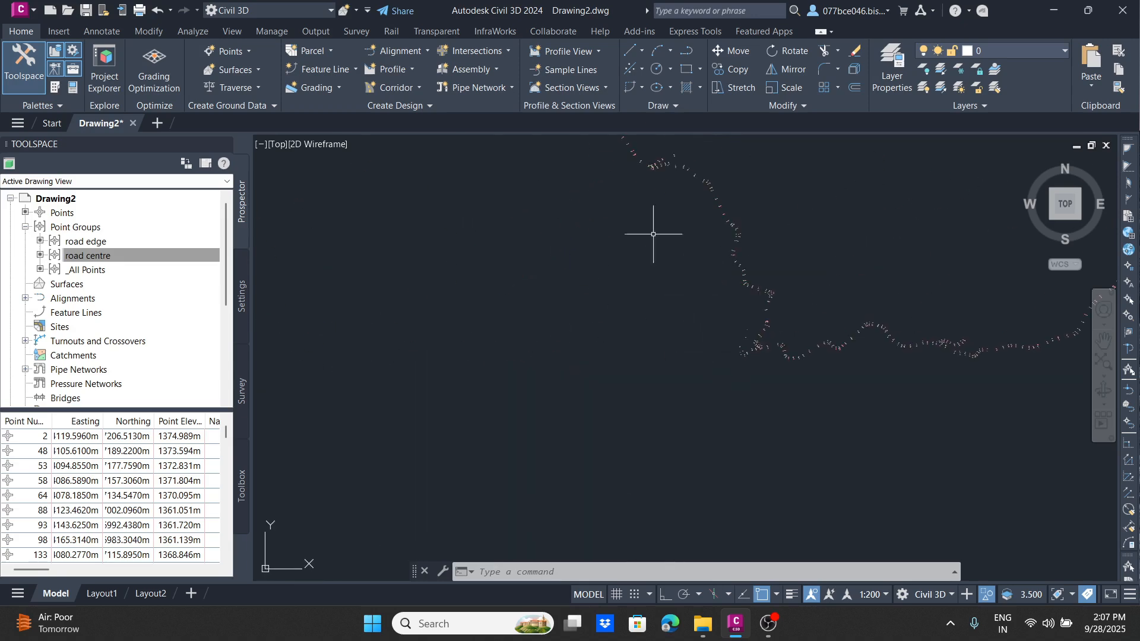
{"action": "middle_click_drag", "start_coordinate": [632, 178], "coordinate": [553, 410]}
{"action": "scroll", "coordinate": [448, 323], "scroll_direction": "up", "scroll_amount": 3}
{"action": "scroll", "coordinate": [307, 300], "scroll_direction": "up", "scroll_amount": 12}
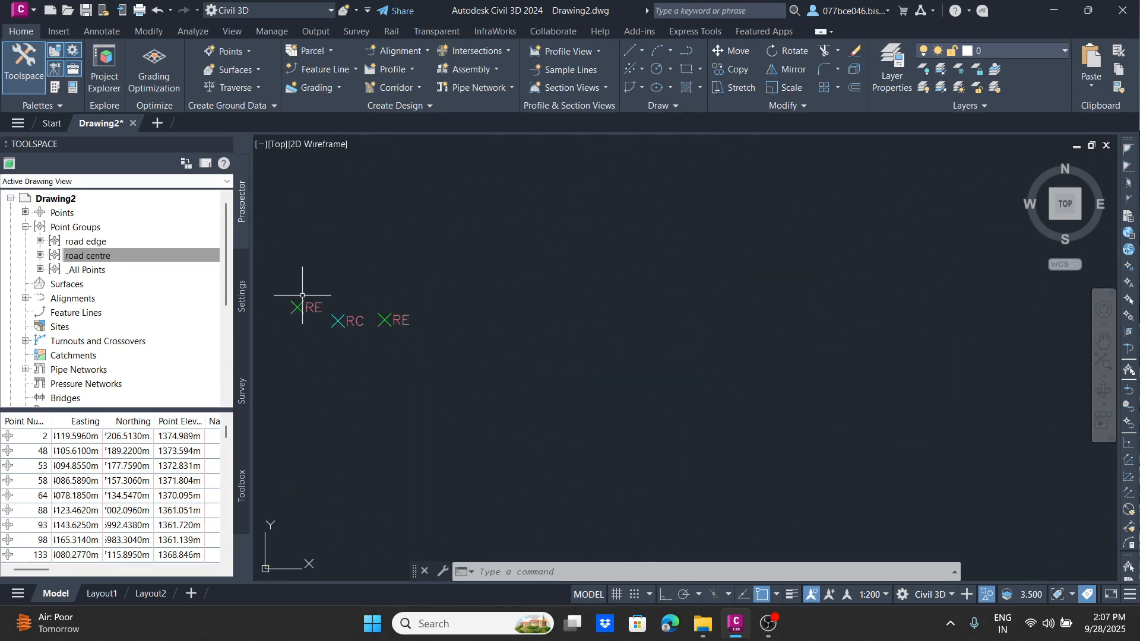
{"action": "scroll", "coordinate": [283, 288], "scroll_direction": "down", "scroll_amount": 12}
{"action": "middle_click_drag", "start_coordinate": [297, 285], "coordinate": [536, 308]}
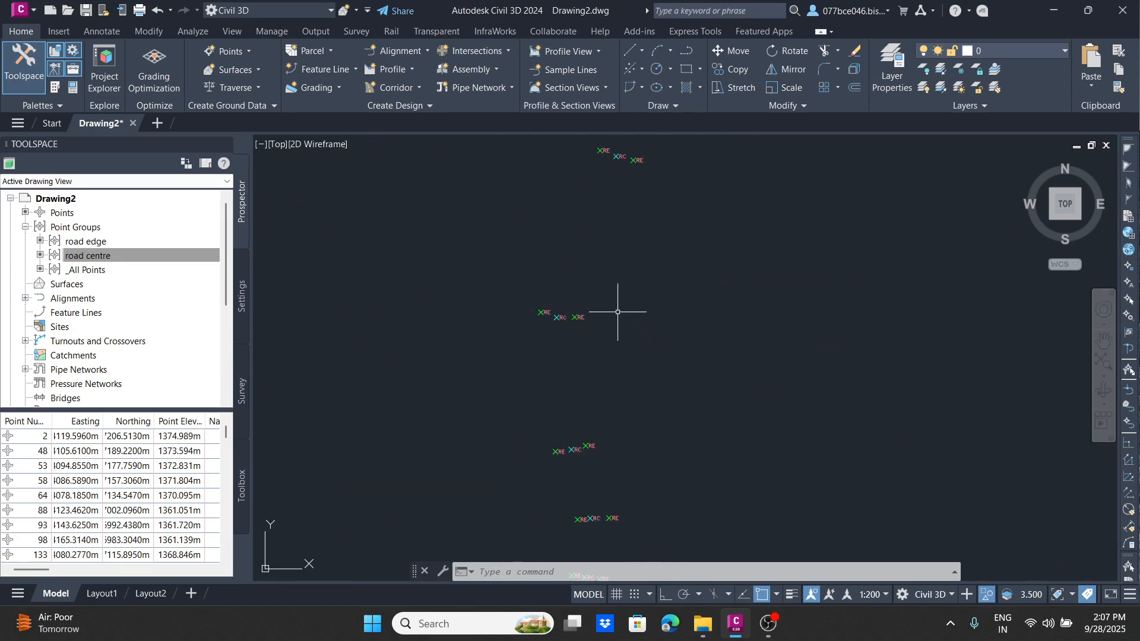
Step: End the object isolation so that all survey points are displayed with the road points
{"action": "right_click", "coordinate": [380, 202]}
{"action": "mouse_move", "coordinate": [431, 250]}
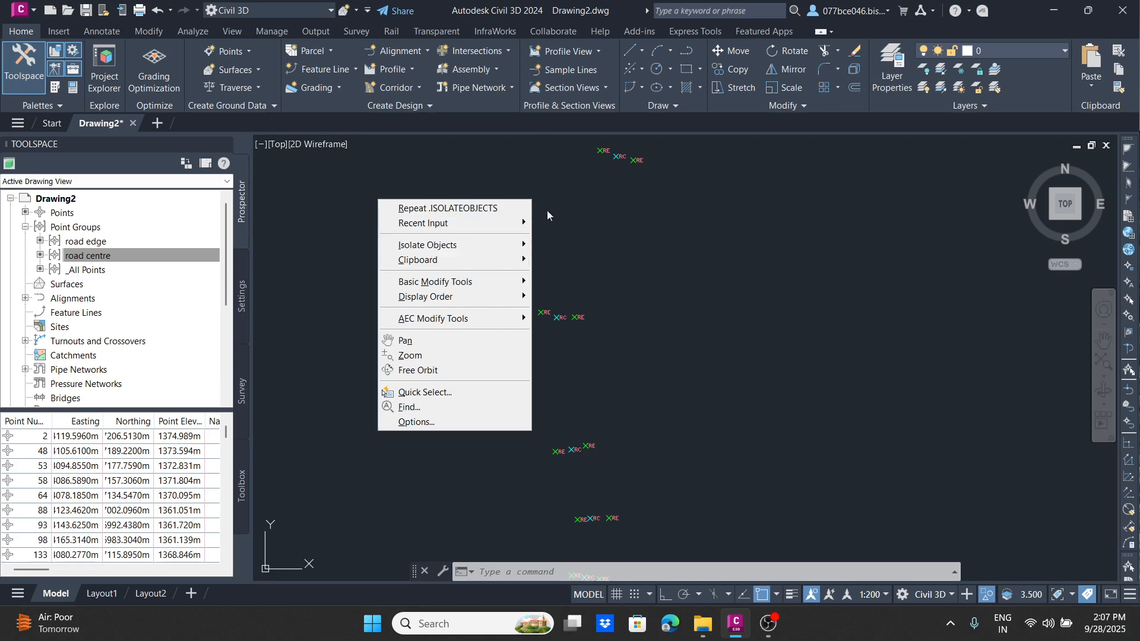
{"action": "left_click", "coordinate": [428, 171]}
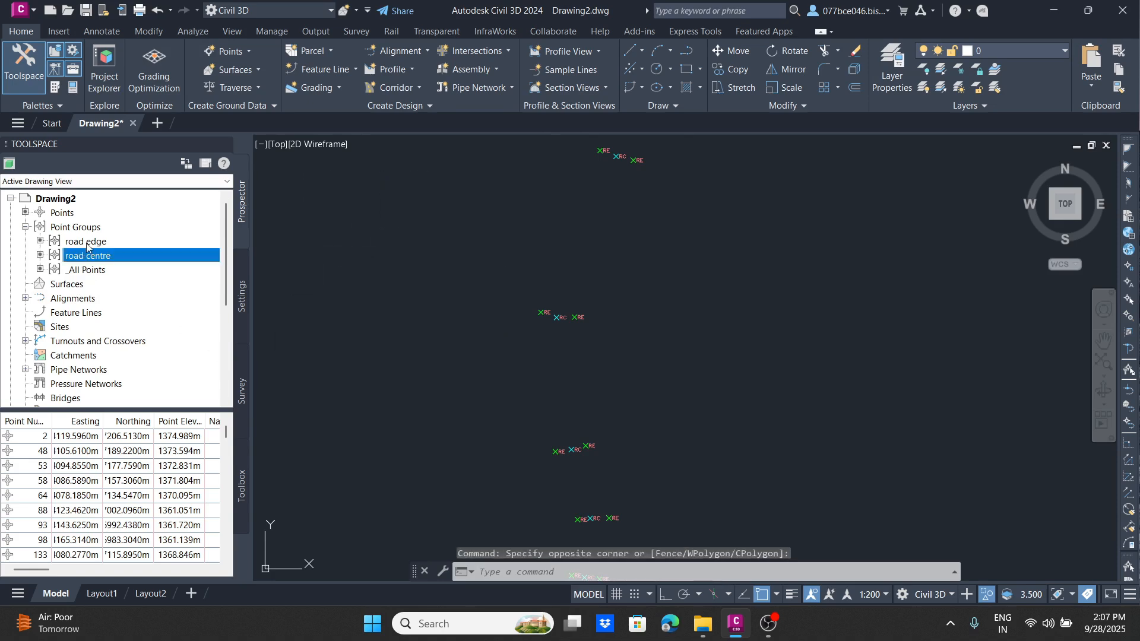
{"action": "scroll", "coordinate": [551, 358], "scroll_direction": "down", "scroll_amount": 5}
{"action": "right_click", "coordinate": [366, 186]}
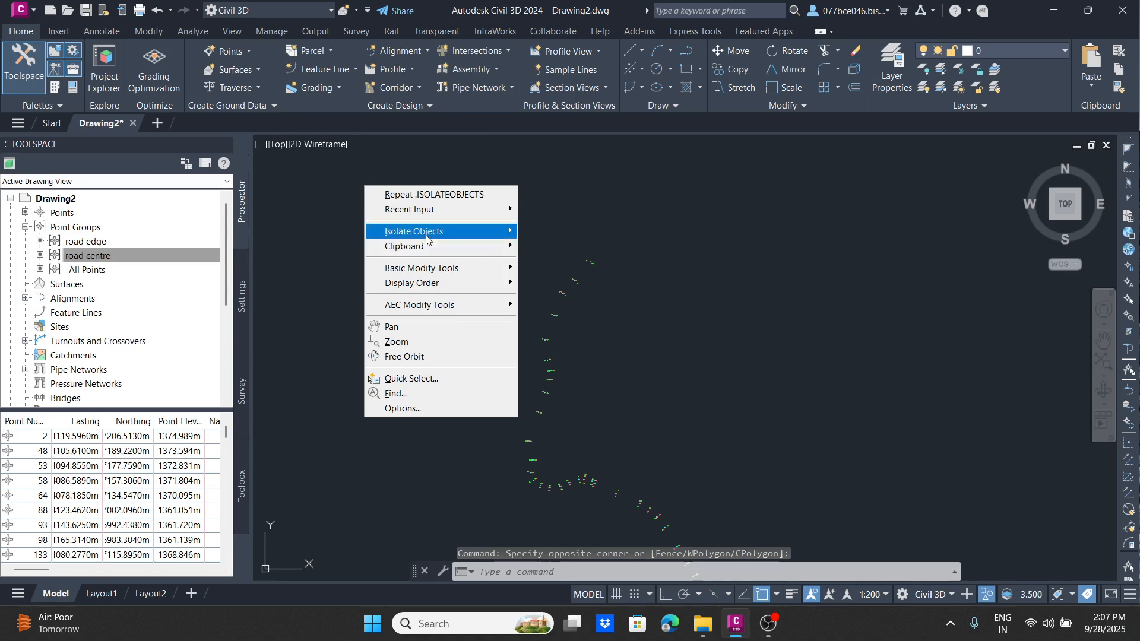
{"action": "mouse_move", "coordinate": [475, 231]}
{"action": "left_click", "coordinate": [561, 246]}
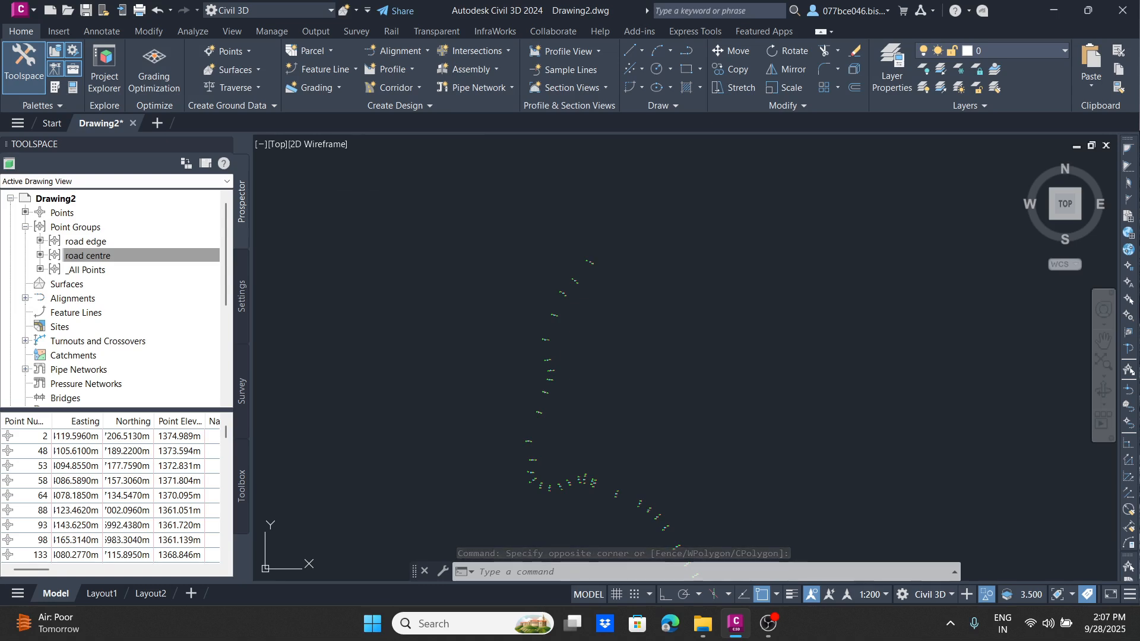
Step: Review the restored points and the raw descriptions listed for the road centre and _All Points groups
{"action": "scroll", "coordinate": [528, 365], "scroll_direction": "up", "scroll_amount": 5}
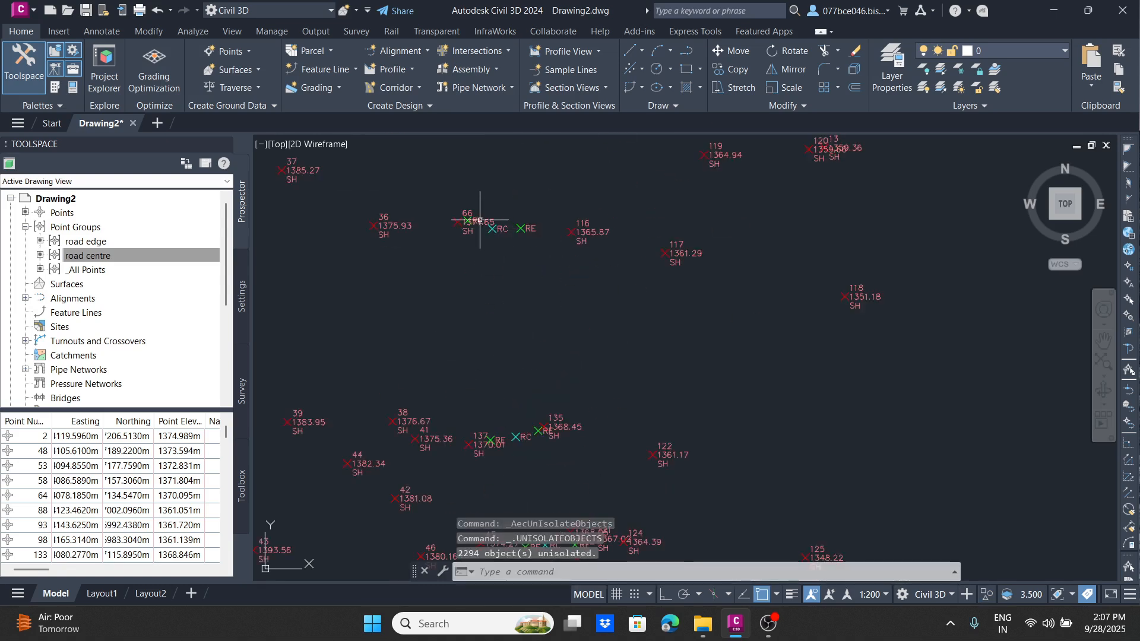
{"action": "scroll", "coordinate": [476, 257], "scroll_direction": "down", "scroll_amount": 5}
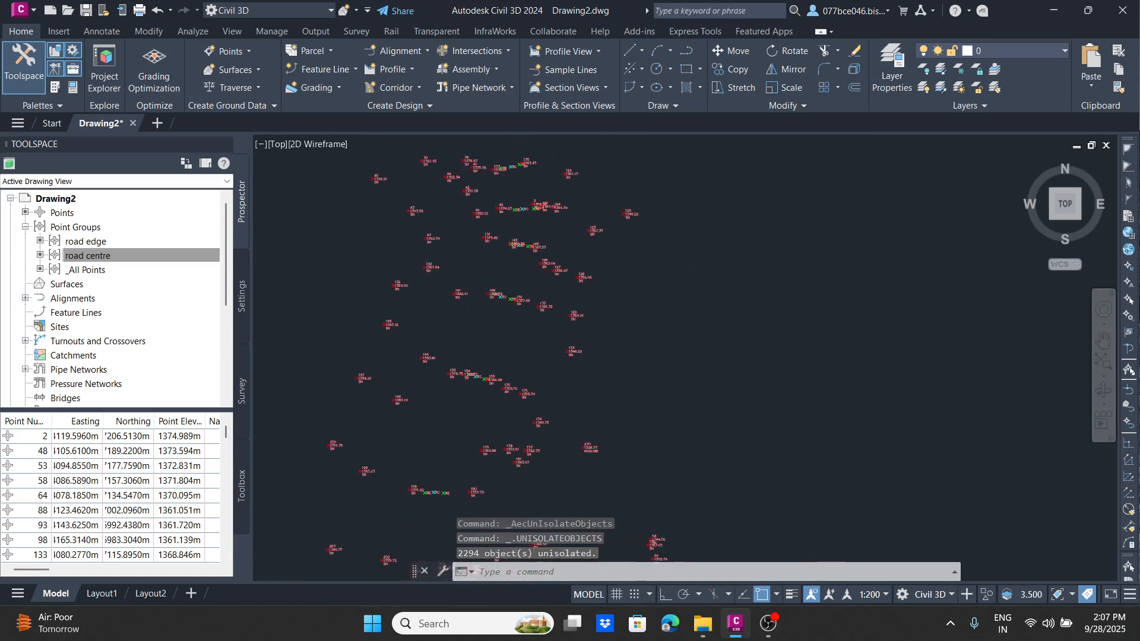
{"action": "scroll", "coordinate": [454, 351], "scroll_direction": "up", "scroll_amount": 5}
{"action": "scroll", "coordinate": [523, 273], "scroll_direction": "down", "scroll_amount": 3}
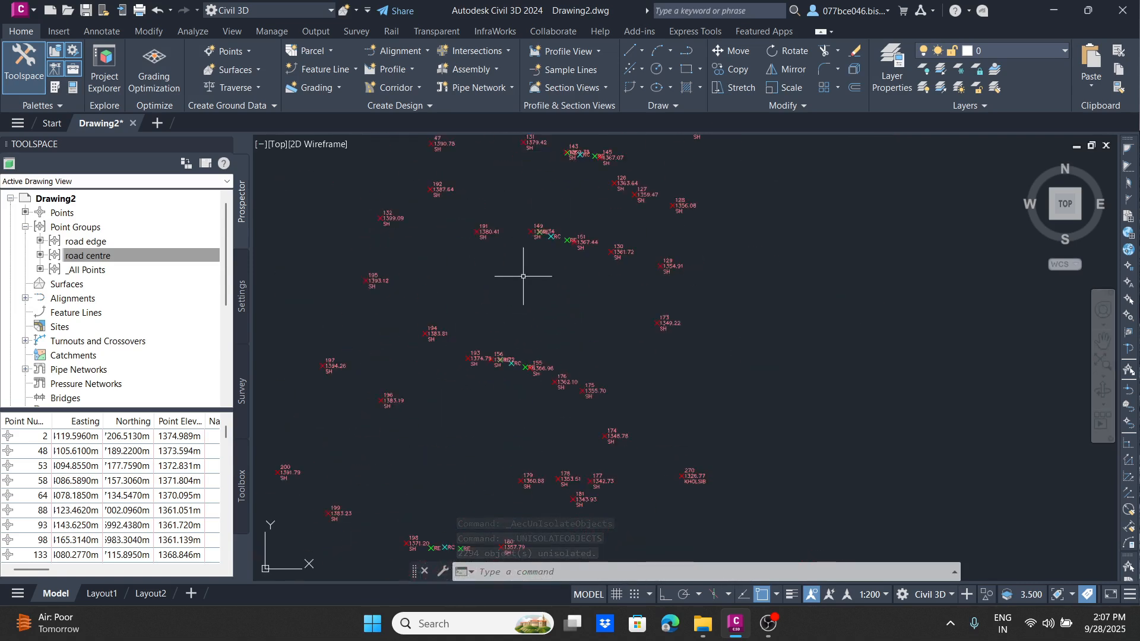
{"action": "scroll", "coordinate": [643, 312], "scroll_direction": "down", "scroll_amount": 3}
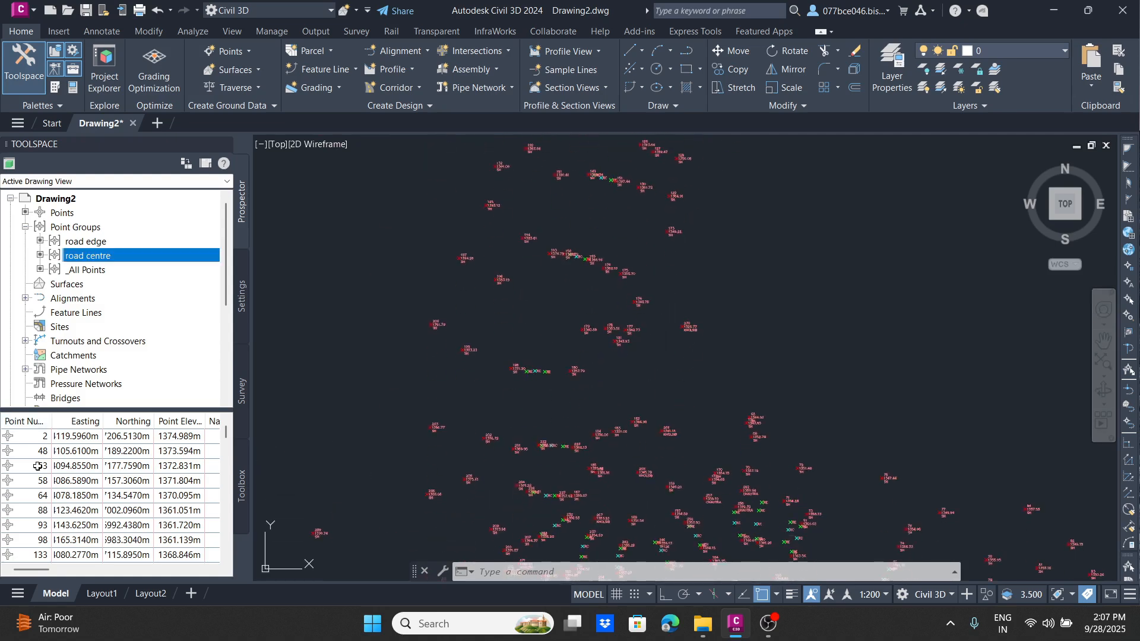
{"action": "scroll", "coordinate": [188, 487], "scroll_direction": "down", "scroll_amount": 1}
{"action": "left_click", "coordinate": [63, 571]}
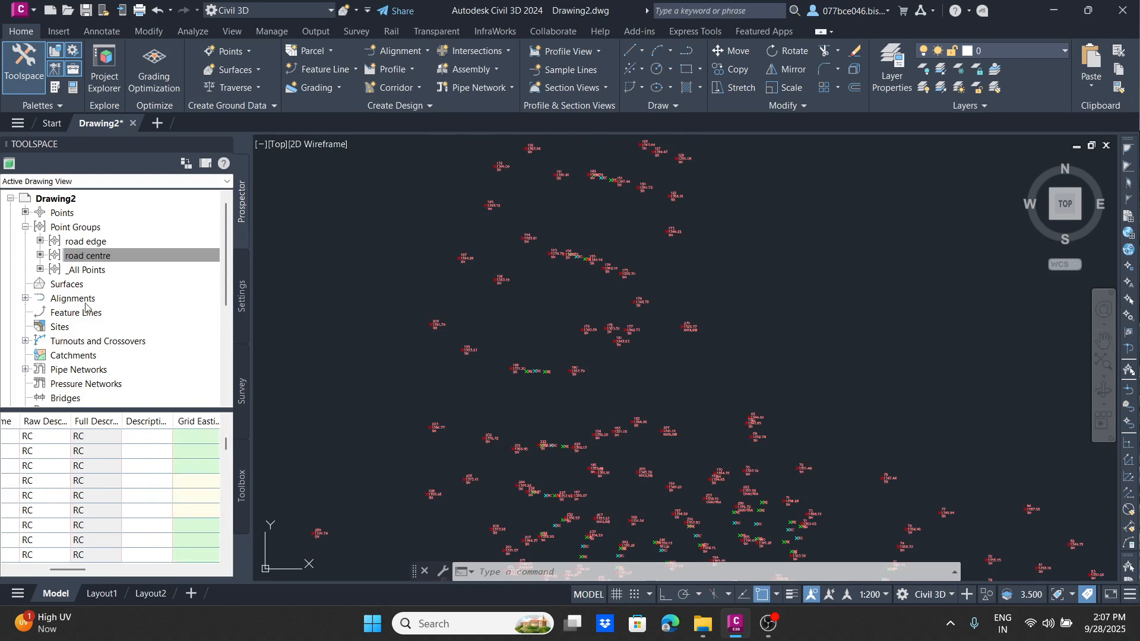
{"action": "left_click", "coordinate": [87, 270]}
{"action": "scroll", "coordinate": [67, 464], "scroll_direction": "down", "scroll_amount": 4}
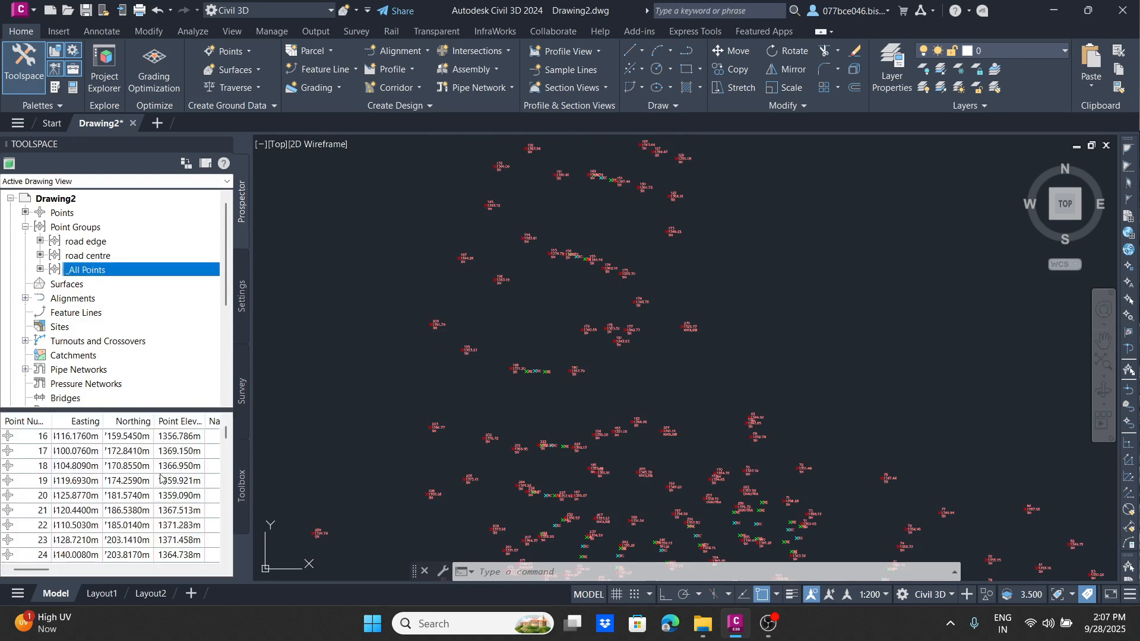
{"action": "left_click", "coordinate": [87, 571]}
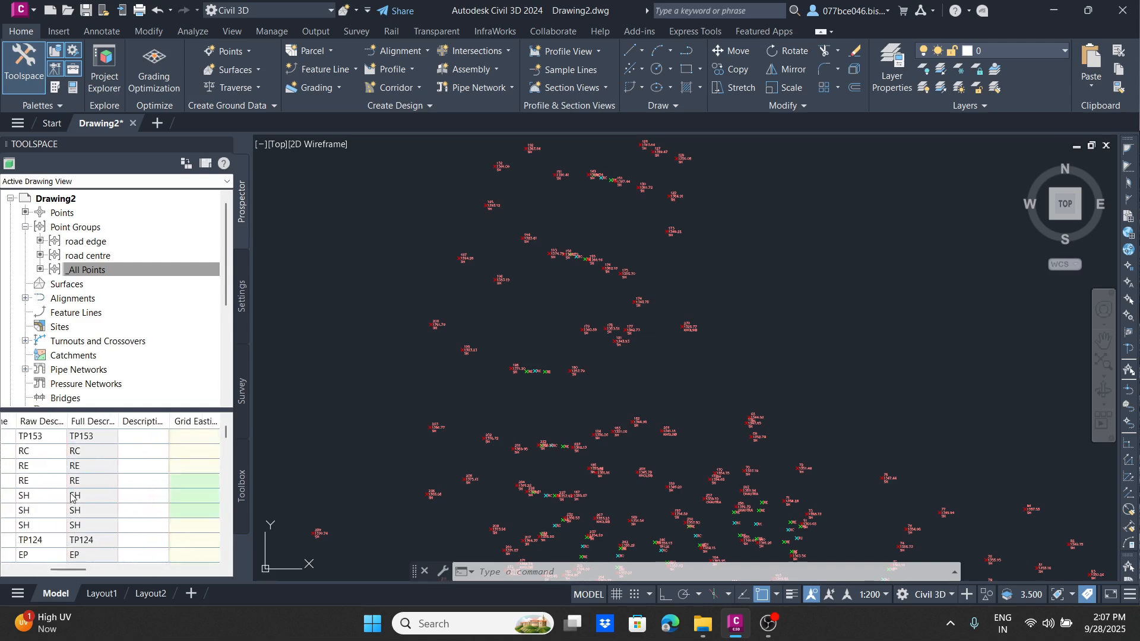
Step: Select the point described TP124 from the _All Points list and locate it in the drawing
{"action": "left_click", "coordinate": [95, 541]}
{"action": "right_click", "coordinate": [88, 540]}
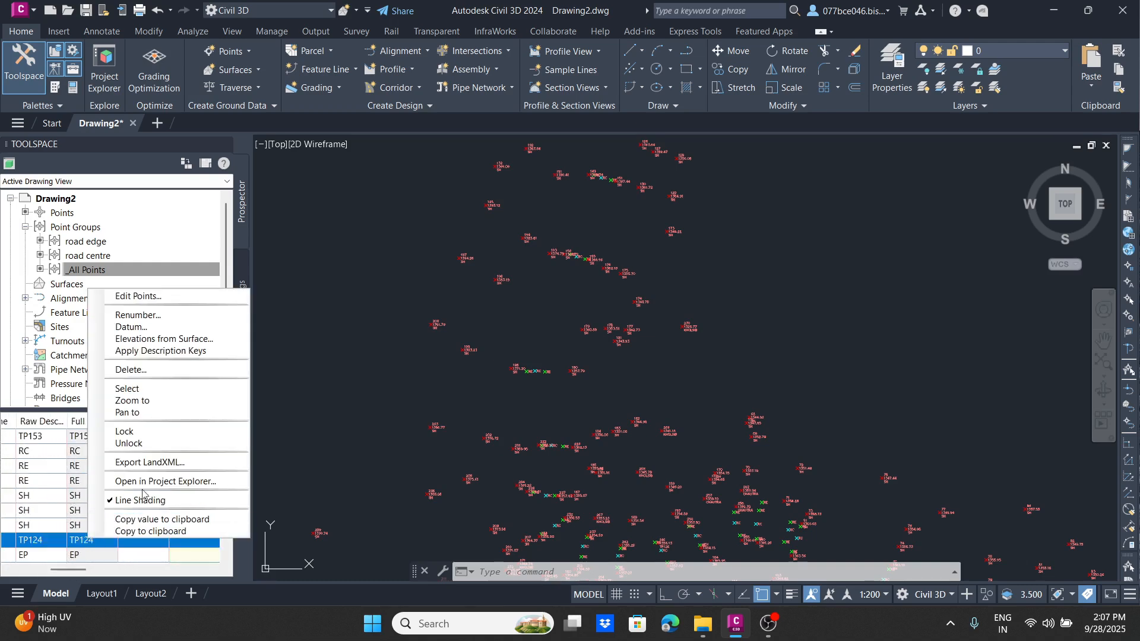
{"action": "left_click", "coordinate": [128, 387]}
{"action": "scroll", "coordinate": [539, 319], "scroll_direction": "down", "scroll_amount": 4}
{"action": "scroll", "coordinate": [560, 278], "scroll_direction": "up", "scroll_amount": 6}
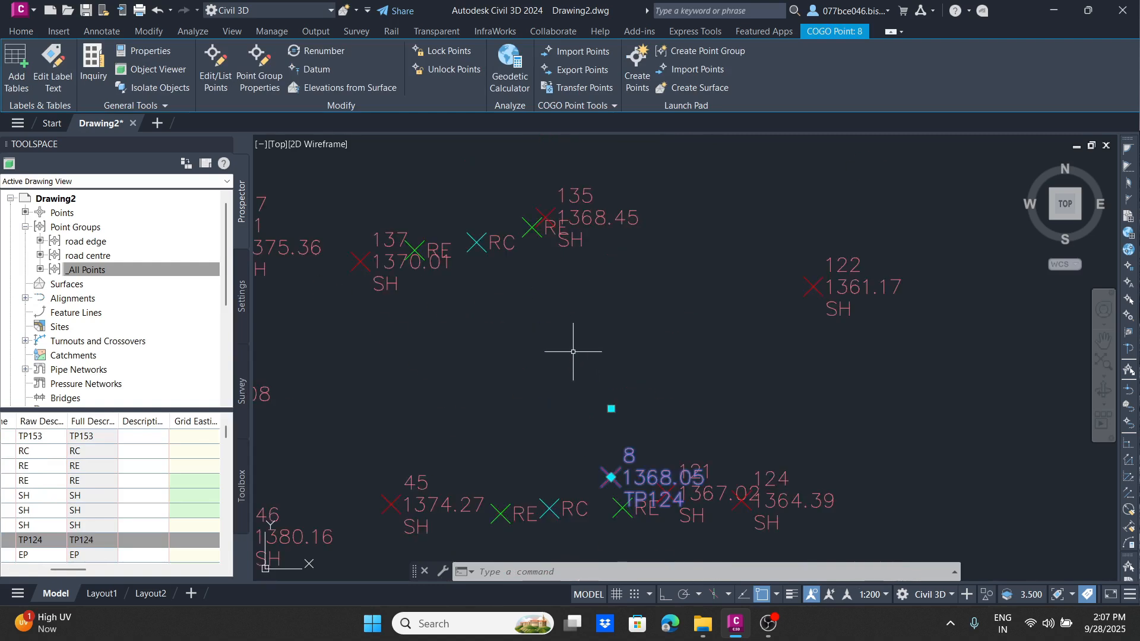
{"action": "key", "text": "Escape"}
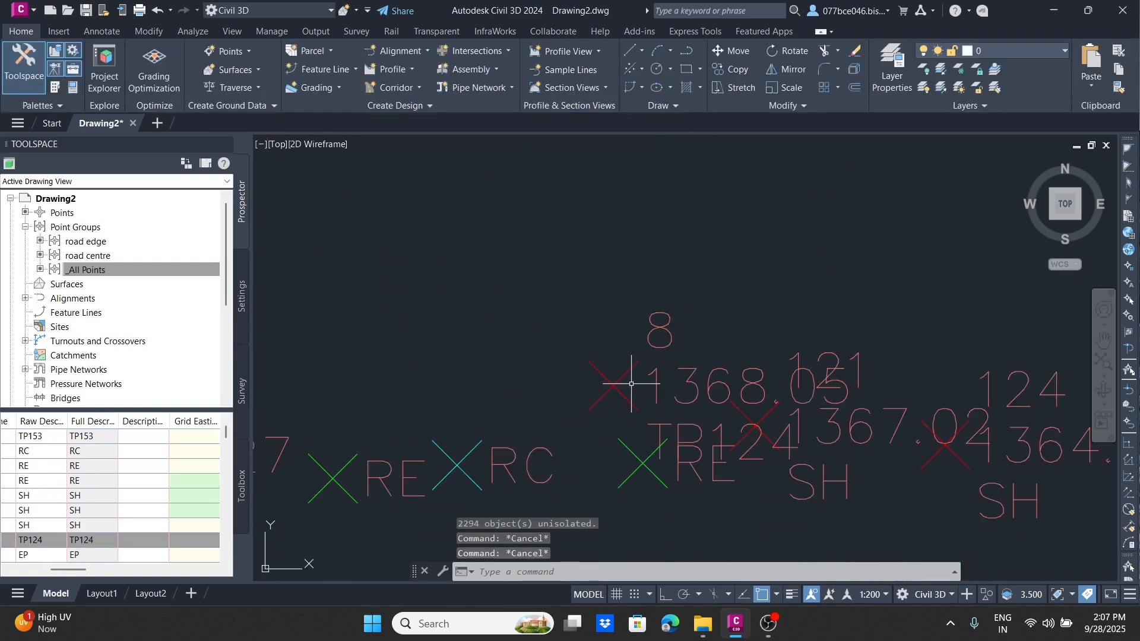
{"action": "left_click", "coordinate": [620, 393]}
{"action": "scroll", "coordinate": [573, 307], "scroll_direction": "down", "scroll_amount": 2}
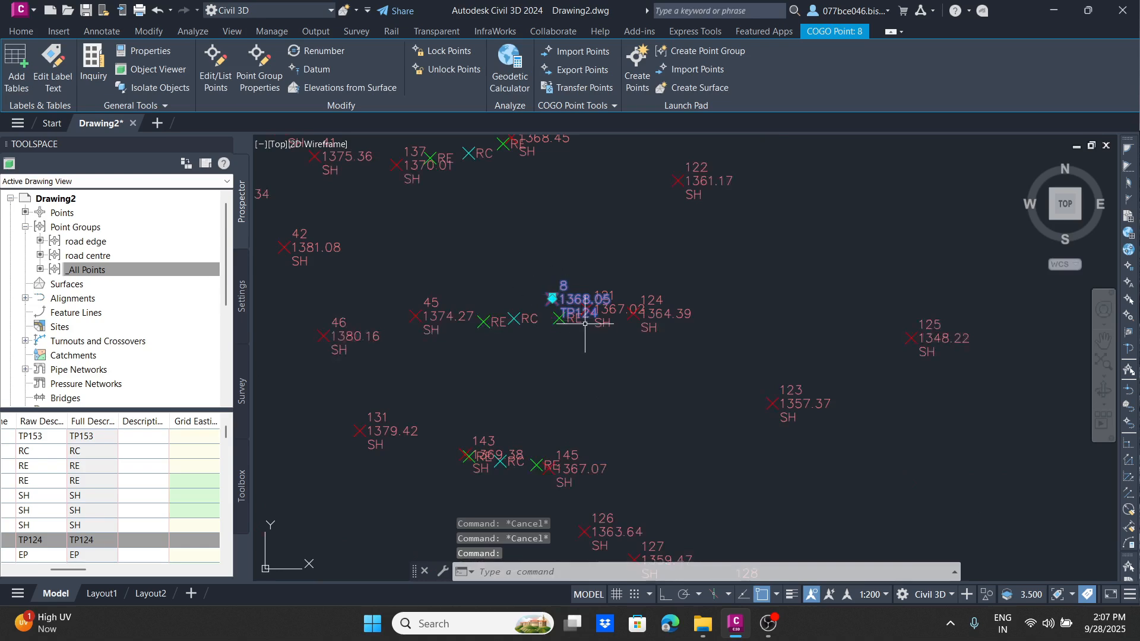
Step: Add the point described TP153 from the _All Points list to the selection in the drawing
{"action": "left_click", "coordinate": [98, 540]}
{"action": "left_click", "coordinate": [95, 441]}
{"action": "right_click", "coordinate": [95, 441]}
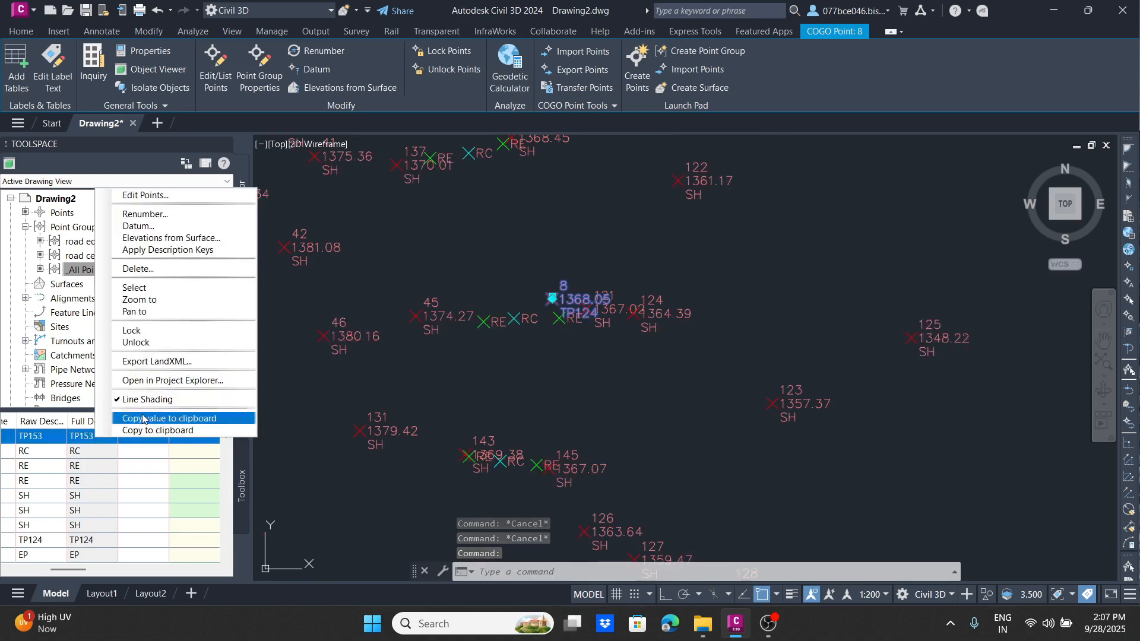
{"action": "left_click", "coordinate": [152, 298]}
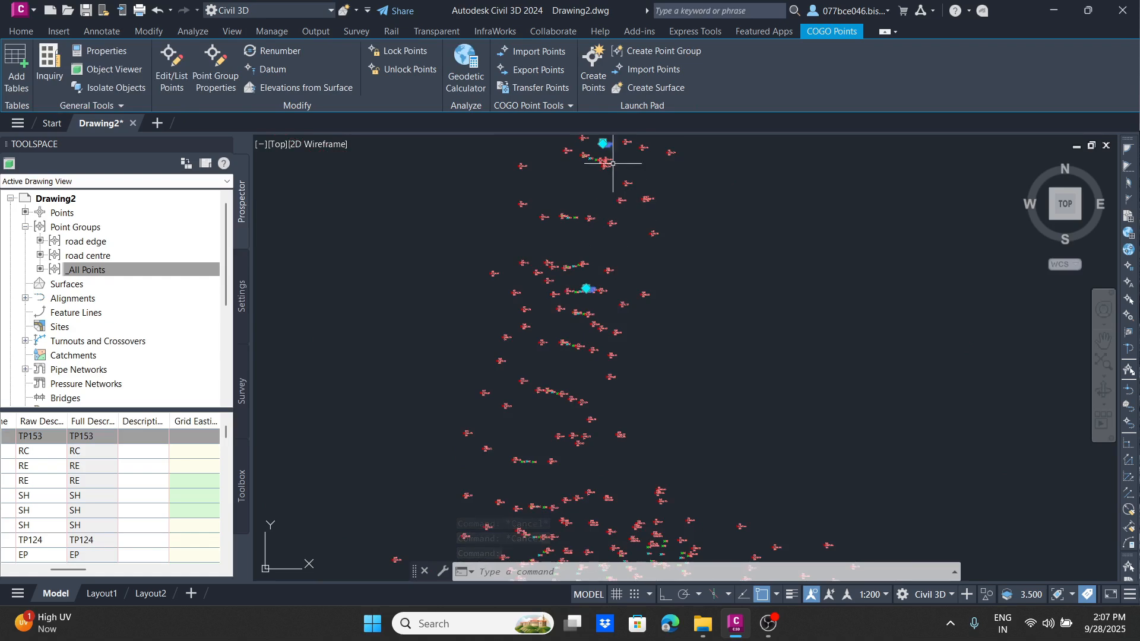
Step: Examine where TP153 and TP124 lie relative to nearby road points, and compare their labels with the RC and RE labels
{"action": "scroll", "coordinate": [570, 202], "scroll_direction": "up", "scroll_amount": 6}
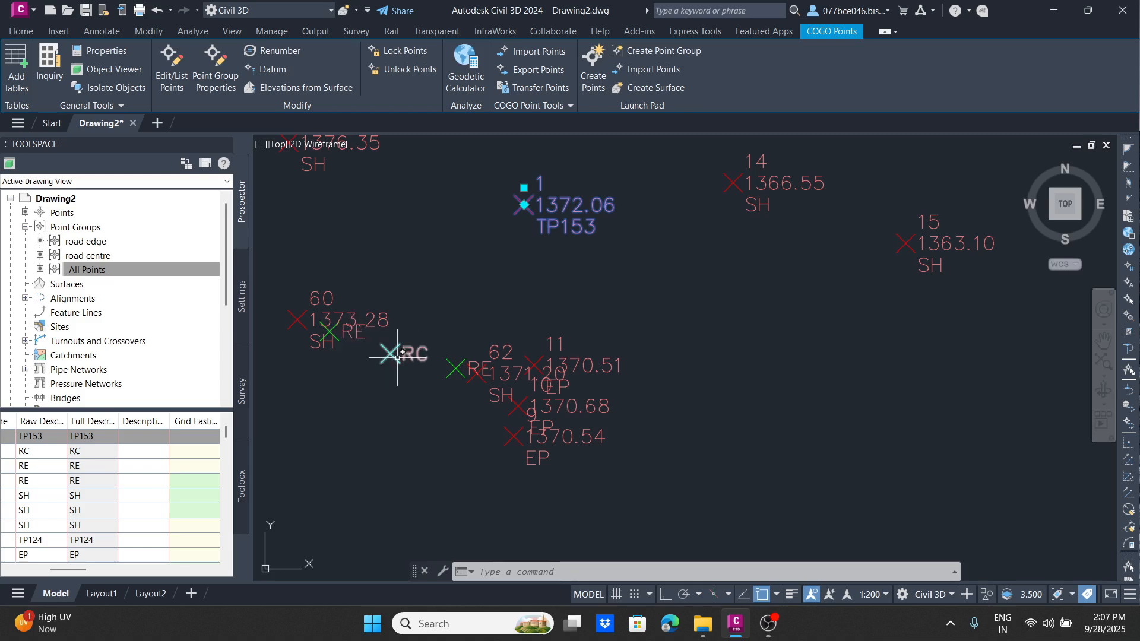
{"action": "mouse_move", "coordinate": [407, 352]}
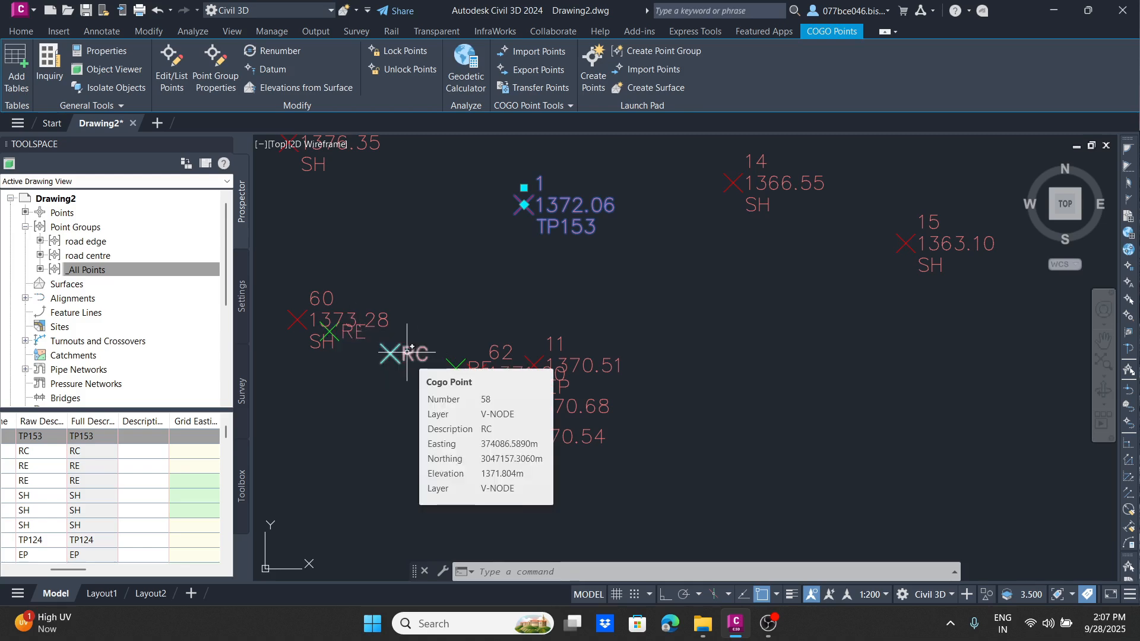
{"action": "middle_click_drag", "start_coordinate": [349, 275], "coordinate": [464, 503]}
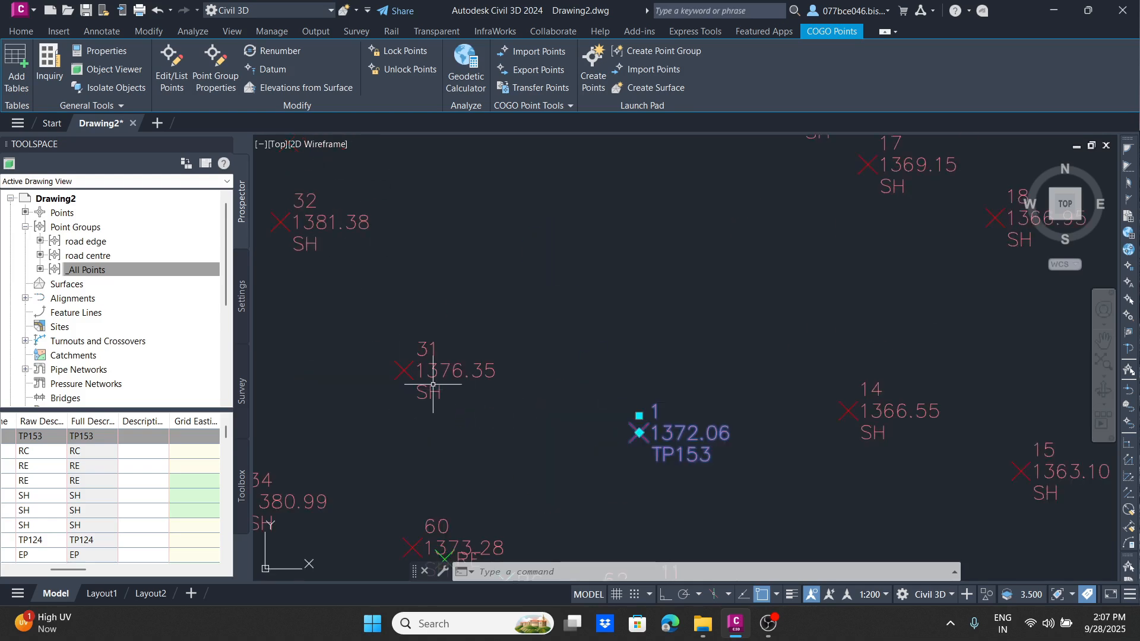
{"action": "scroll", "coordinate": [560, 305], "scroll_direction": "down", "scroll_amount": 3}
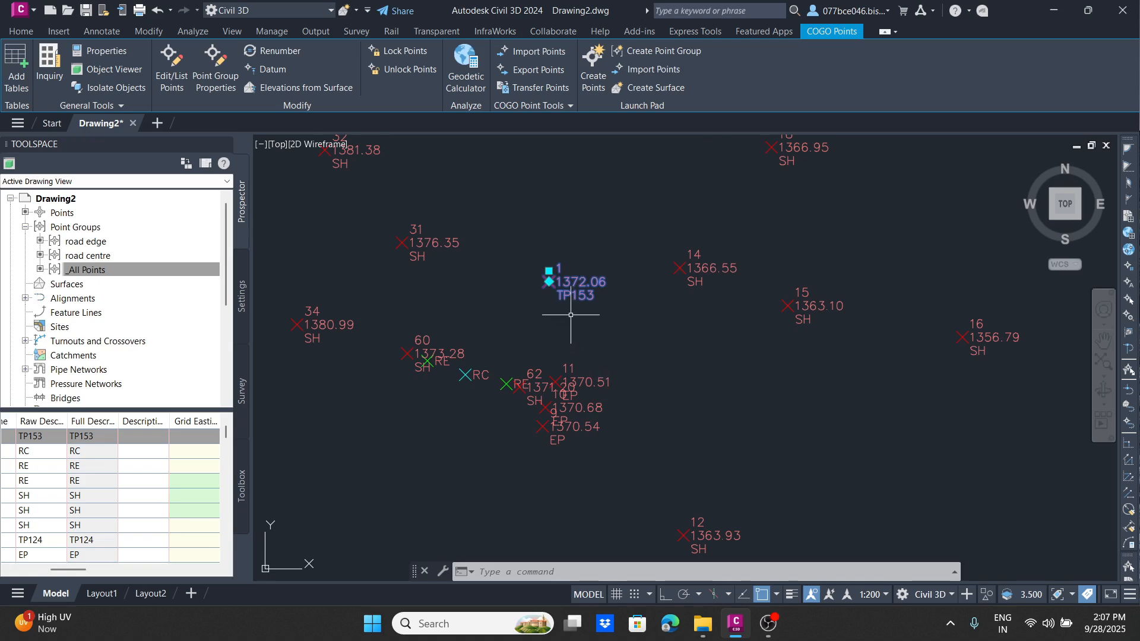
{"action": "scroll", "coordinate": [637, 437], "scroll_direction": "up", "scroll_amount": 2}
{"action": "middle_click_drag", "start_coordinate": [636, 410], "coordinate": [596, 231]}
{"action": "scroll", "coordinate": [512, 498], "scroll_direction": "down", "scroll_amount": 2}
{"action": "mouse_move", "coordinate": [512, 497]}
{"action": "middle_mouse_down"}
{"action": "mouse_move", "coordinate": [522, 173]}
{"action": "mouse_move", "coordinate": [490, 257]}
{"action": "mouse_move", "coordinate": [504, 308]}
{"action": "middle_mouse_up"}
{"action": "scroll", "coordinate": [523, 172], "scroll_direction": "down", "scroll_amount": 7}
{"action": "scroll", "coordinate": [507, 287], "scroll_direction": "up", "scroll_amount": 8}
{"action": "scroll", "coordinate": [504, 308], "scroll_direction": "up", "scroll_amount": 6}
{"action": "scroll", "coordinate": [504, 308], "scroll_direction": "down", "scroll_amount": 6}
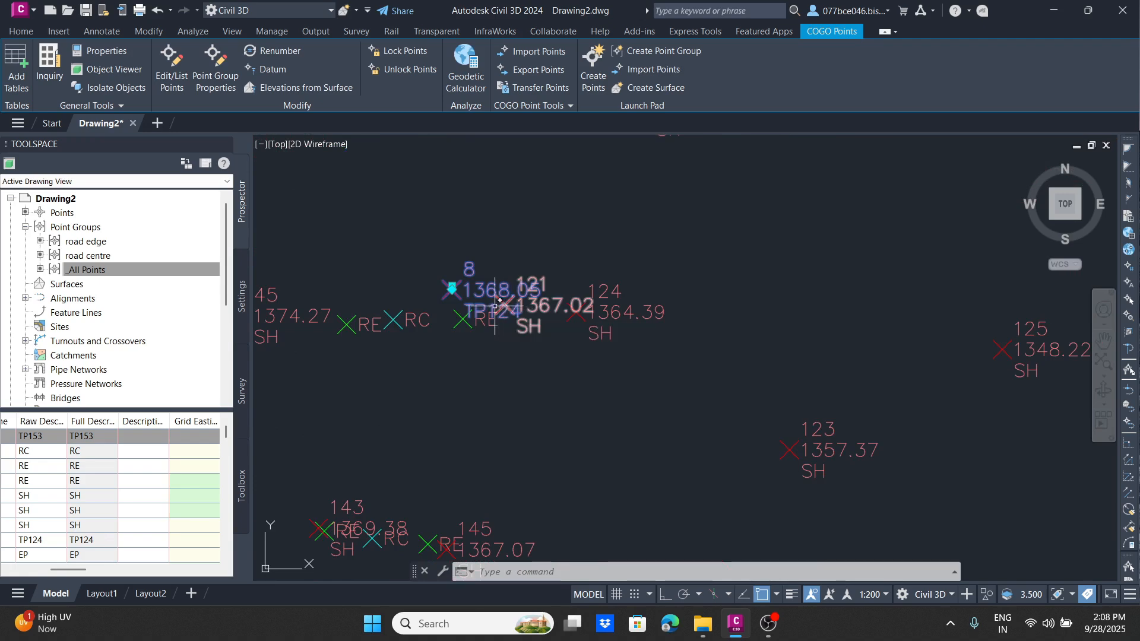
{"action": "scroll", "coordinate": [473, 302], "scroll_direction": "up", "scroll_amount": 5}
{"action": "scroll", "coordinate": [557, 297], "scroll_direction": "down", "scroll_amount": 5}
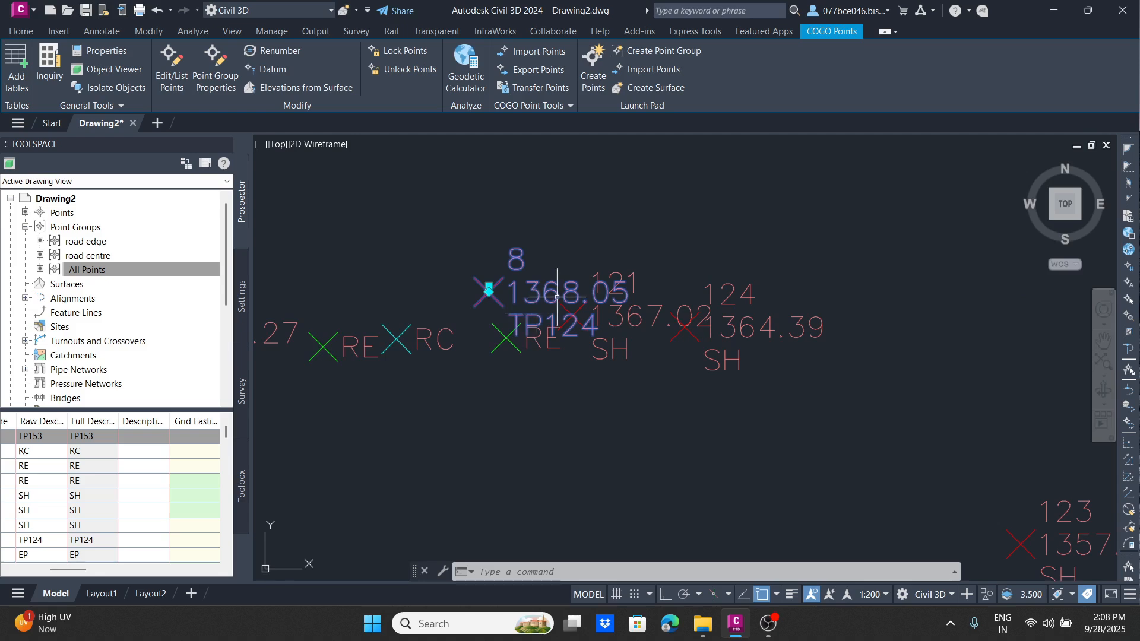
{"action": "scroll", "coordinate": [457, 293], "scroll_direction": "down", "scroll_amount": 3}
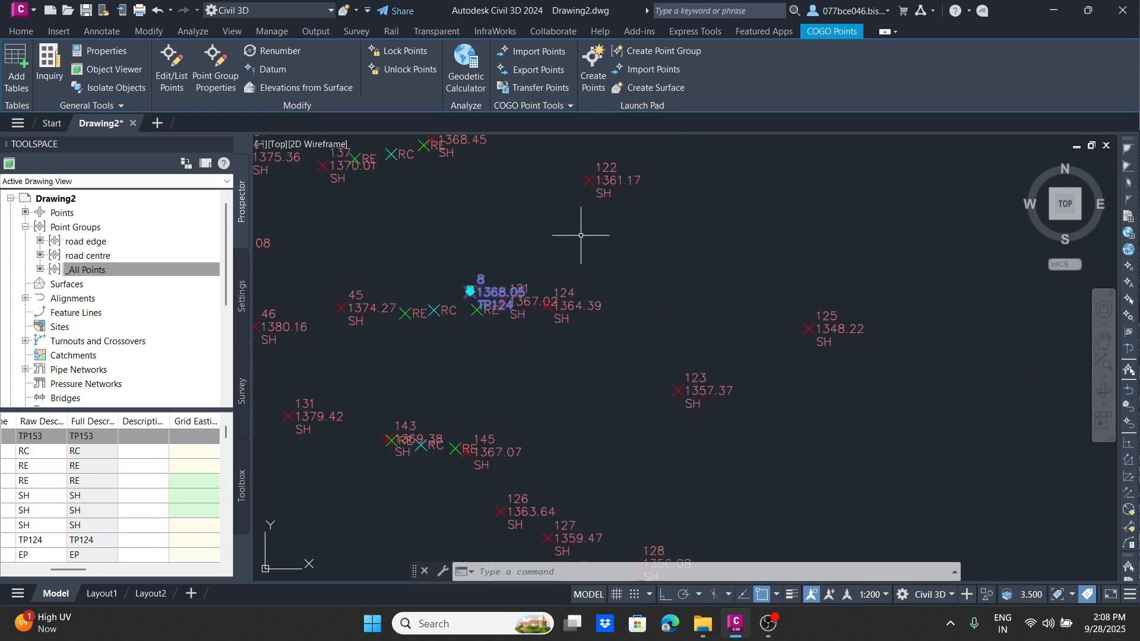
Step: Set the point label style of the _All Points group to <none>, apply the group properties and clear the selection
{"action": "right_click", "coordinate": [100, 269]}
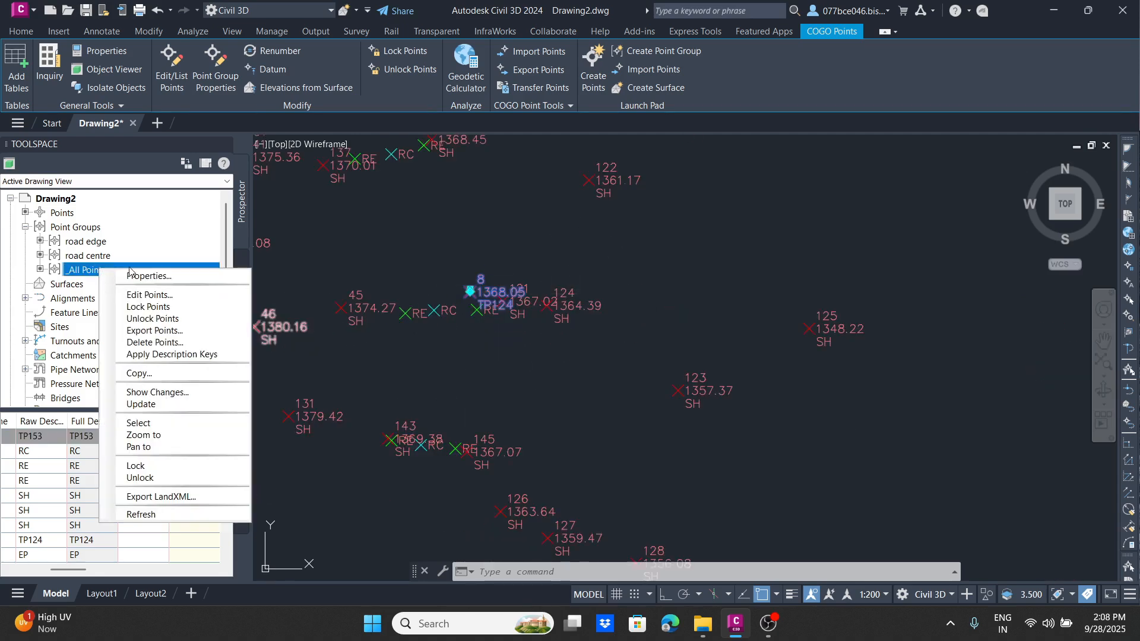
{"action": "left_click", "coordinate": [147, 281]}
{"action": "left_click", "coordinate": [616, 401]}
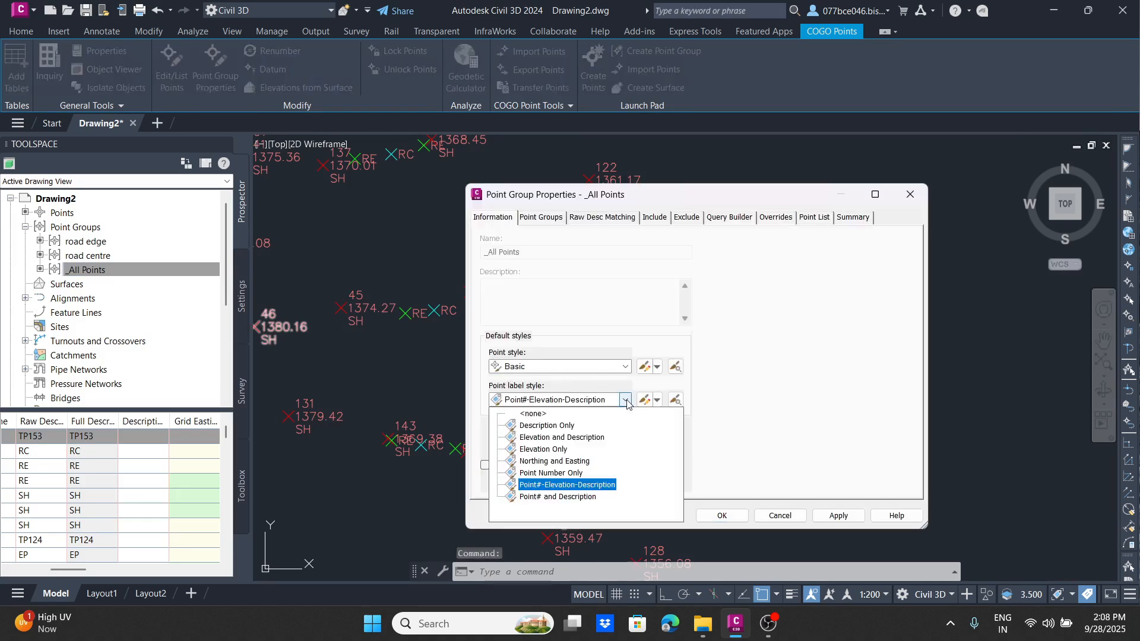
{"action": "left_click", "coordinate": [532, 414]}
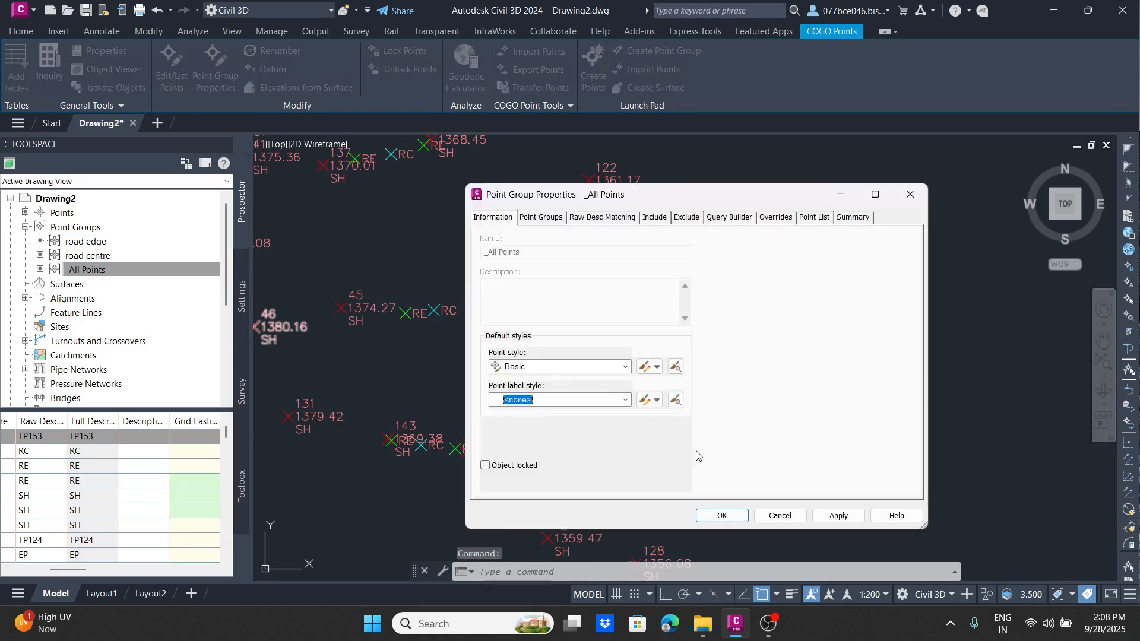
{"action": "left_click", "coordinate": [838, 516]}
{"action": "left_click", "coordinate": [722, 516]}
{"action": "key", "text": "Escape"}
{"action": "scroll", "coordinate": [506, 265], "scroll_direction": "up", "scroll_amount": 4}
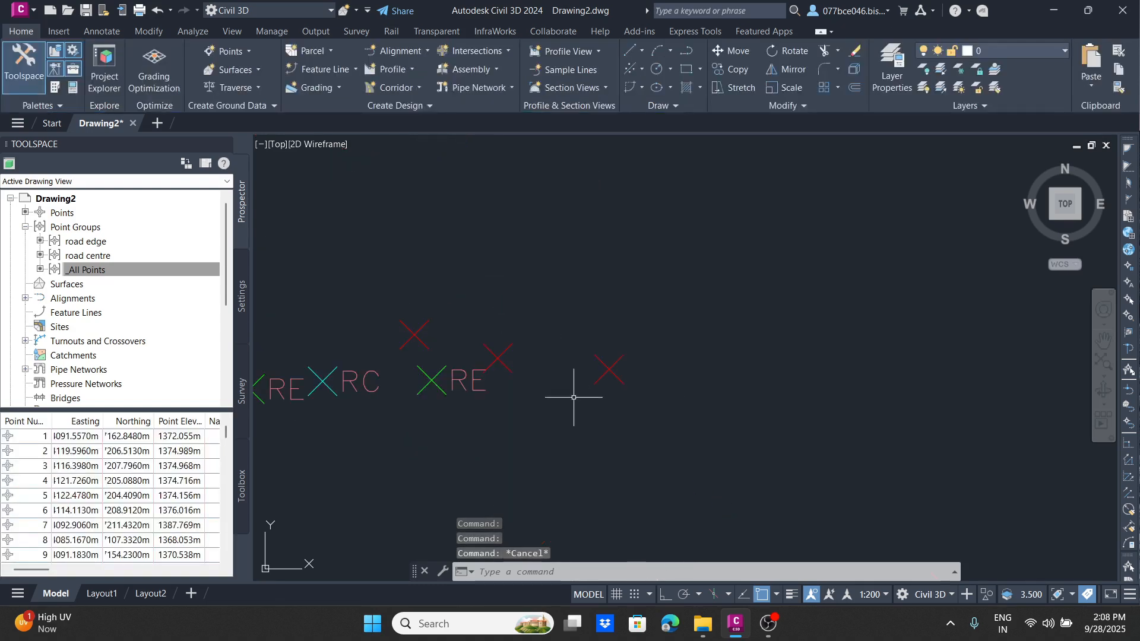
{"action": "scroll", "coordinate": [507, 364], "scroll_direction": "down", "scroll_amount": 8}
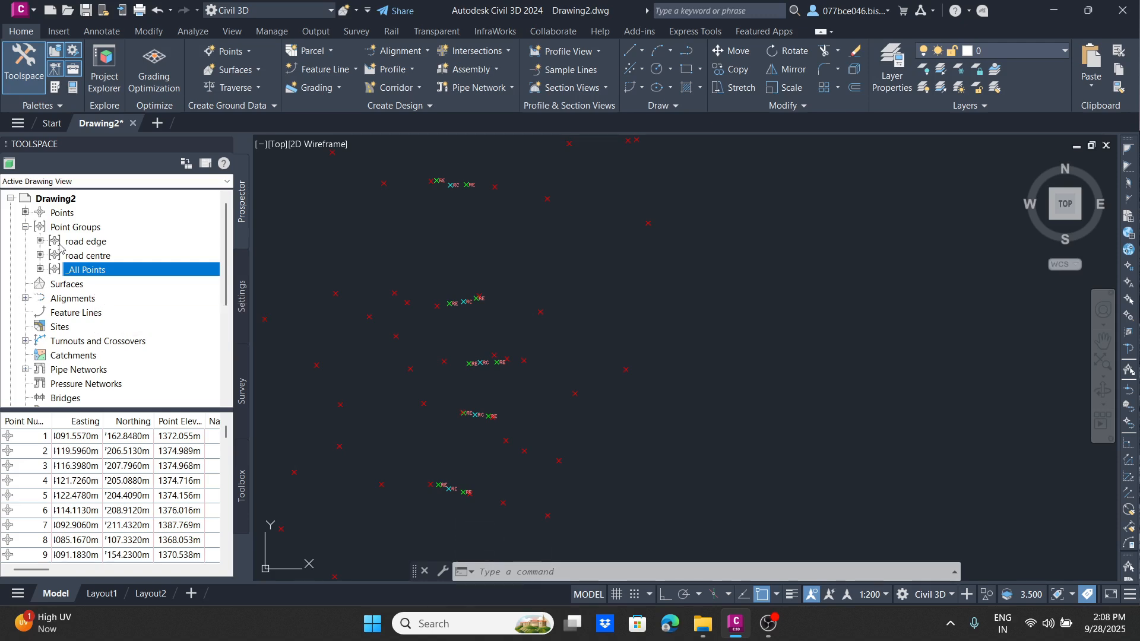
Step: Create a point group named TP that includes points with raw descriptions matching TP*
{"action": "left_click", "coordinate": [75, 227]}
{"action": "right_click", "coordinate": [78, 227]}
{"action": "left_click", "coordinate": [116, 249]}
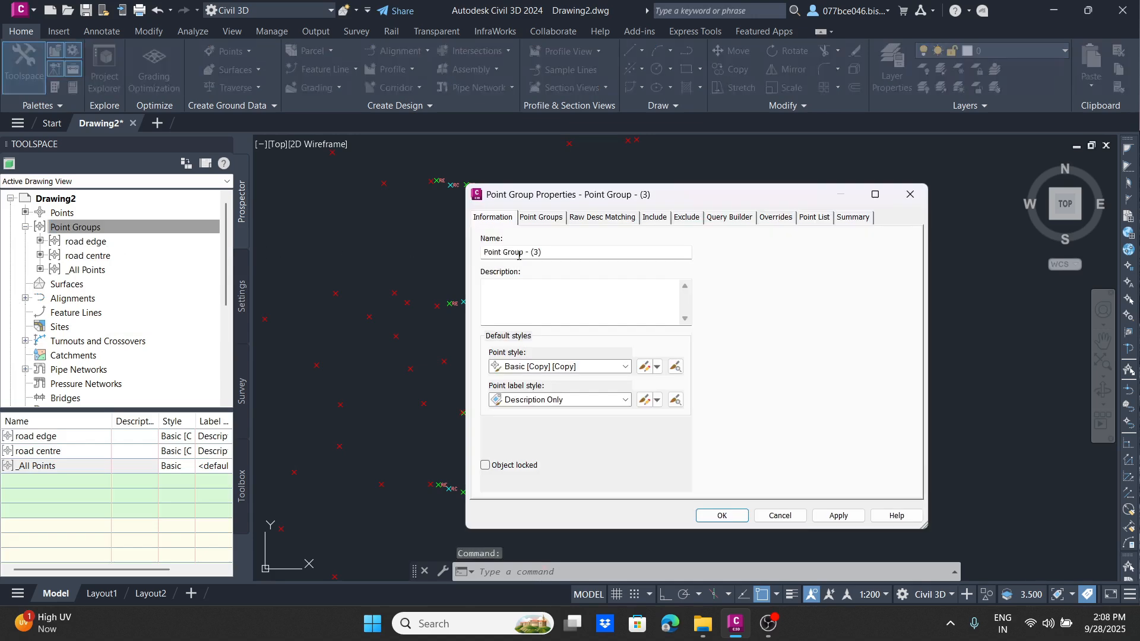
{"action": "left_click_drag", "start_coordinate": [560, 253], "coordinate": [356, 289]}
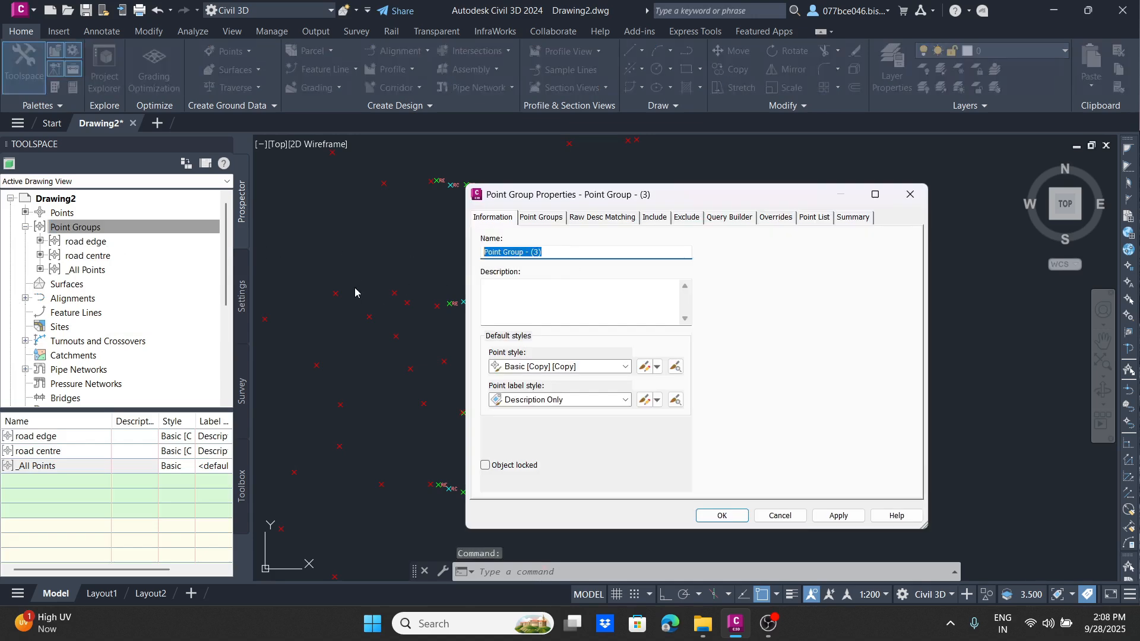
{"action": "type", "text": "TP"}
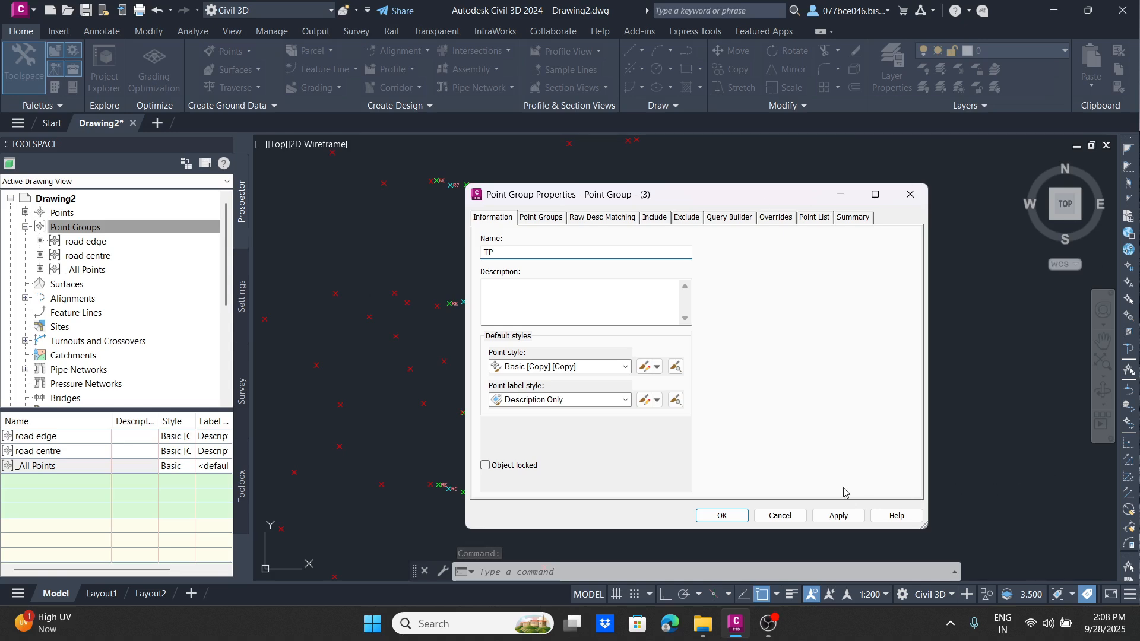
{"action": "left_click", "coordinate": [839, 516]}
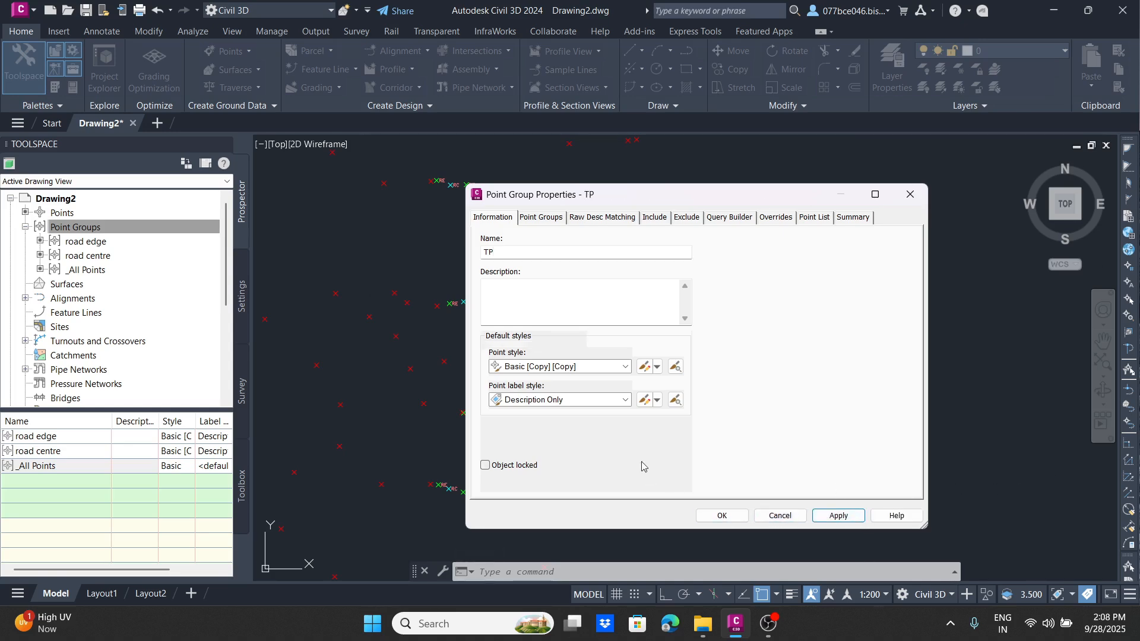
{"action": "left_click", "coordinate": [655, 217]}
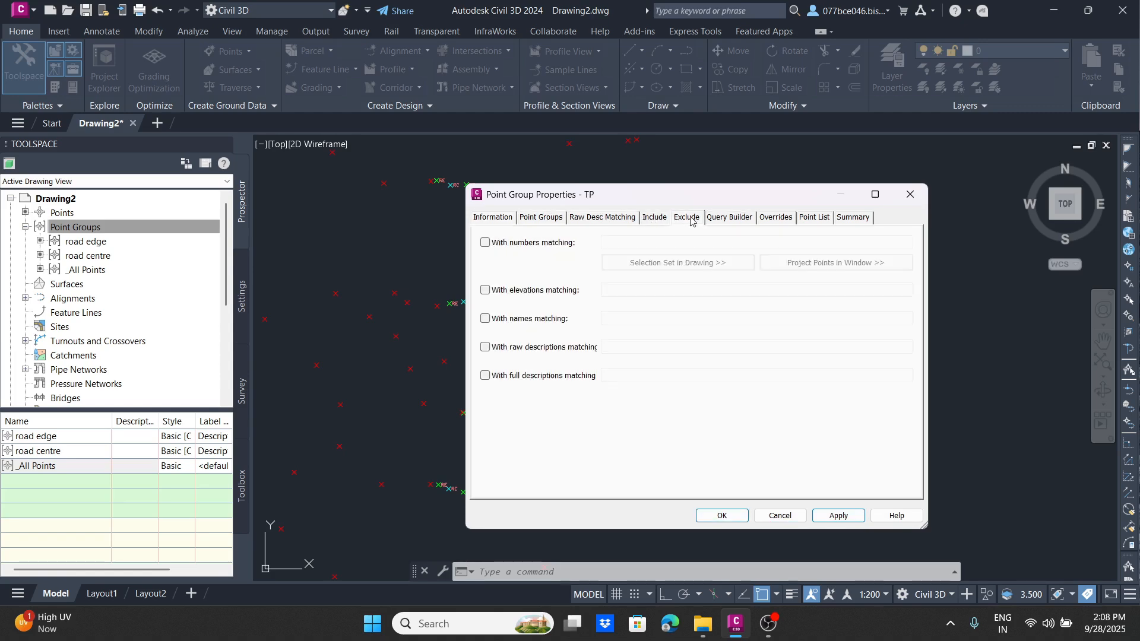
{"action": "left_click", "coordinate": [486, 348]}
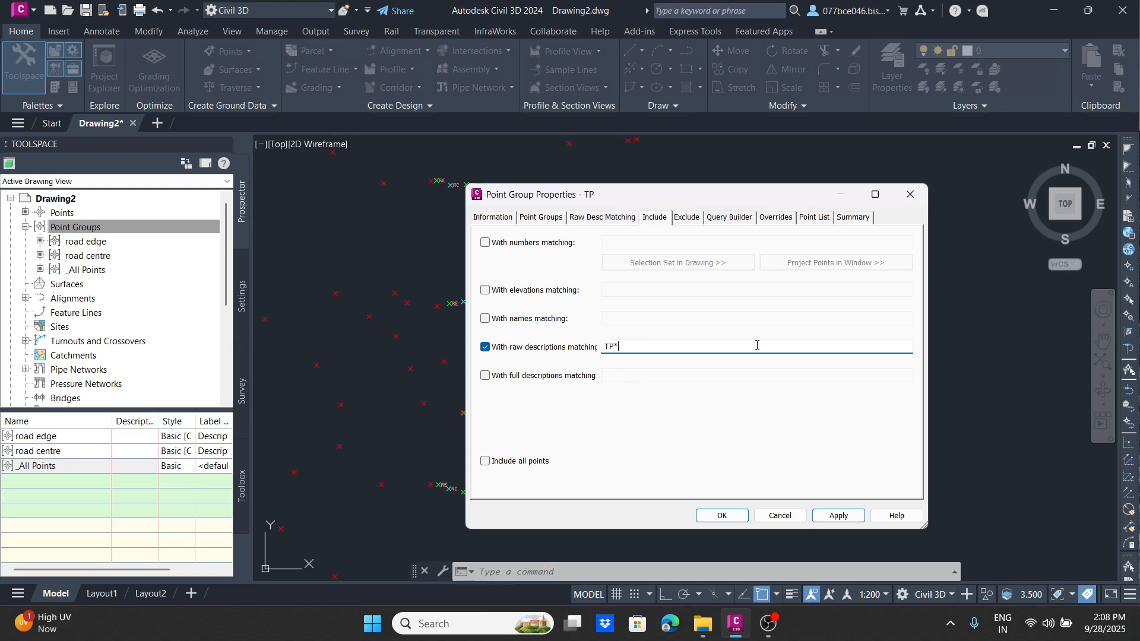
Step: Copy the TP group's current point style and set the copy's marker color to 50 for the plan view
{"action": "left_click", "coordinate": [493, 218]}
{"action": "left_click", "coordinate": [657, 366]}
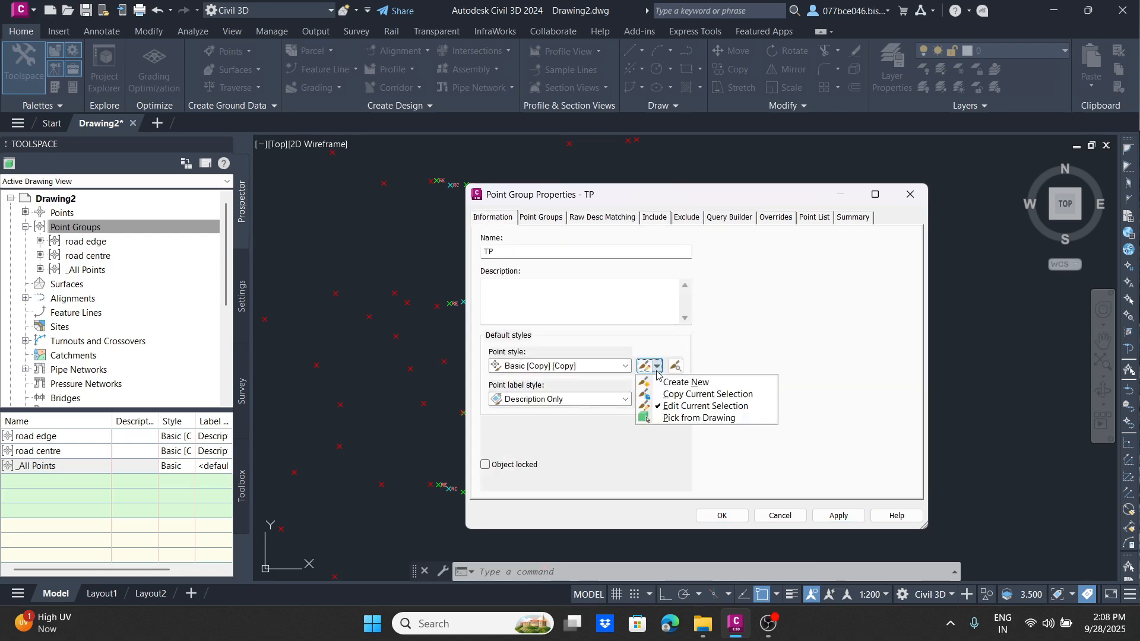
{"action": "left_click", "coordinate": [684, 406]}
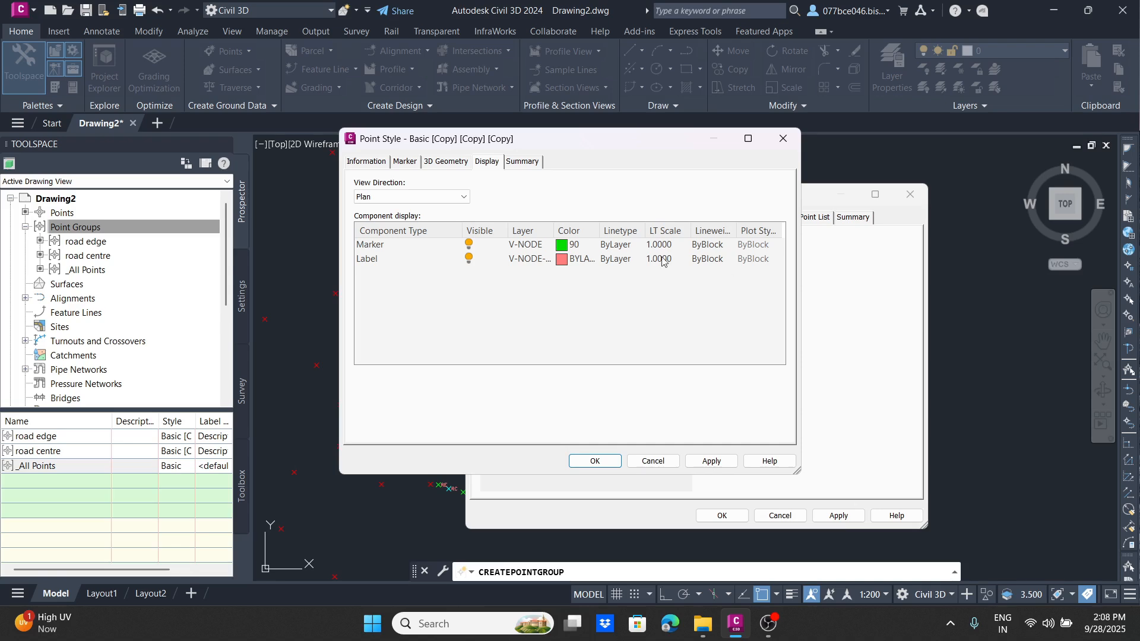
{"action": "left_click", "coordinate": [560, 245]}
{"action": "left_click", "coordinate": [485, 260]}
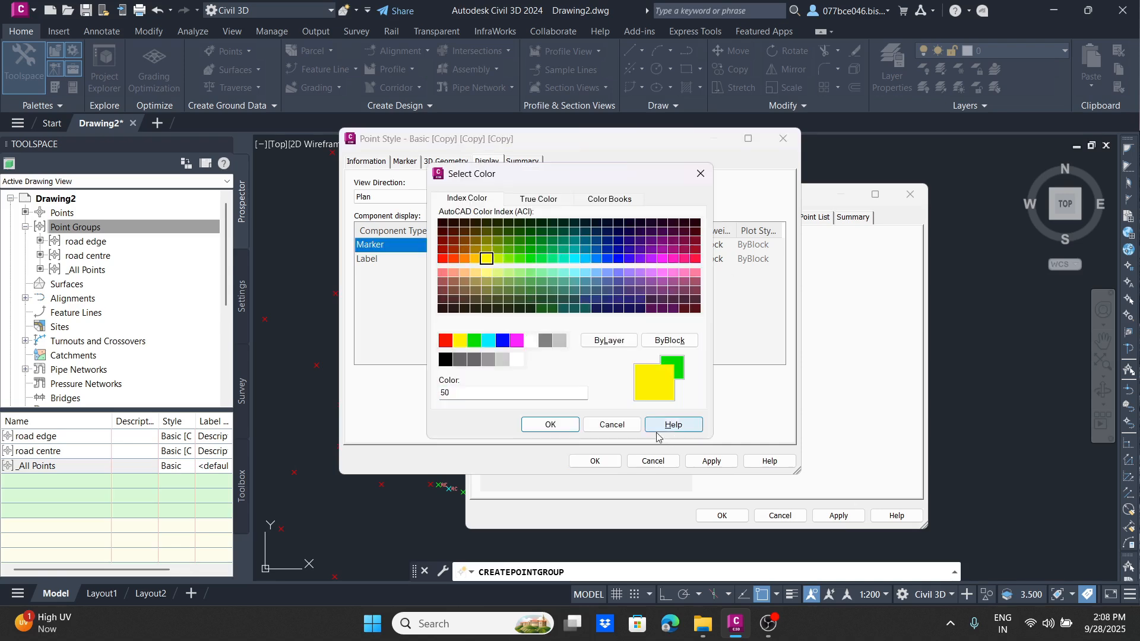
{"action": "left_click", "coordinate": [549, 425]}
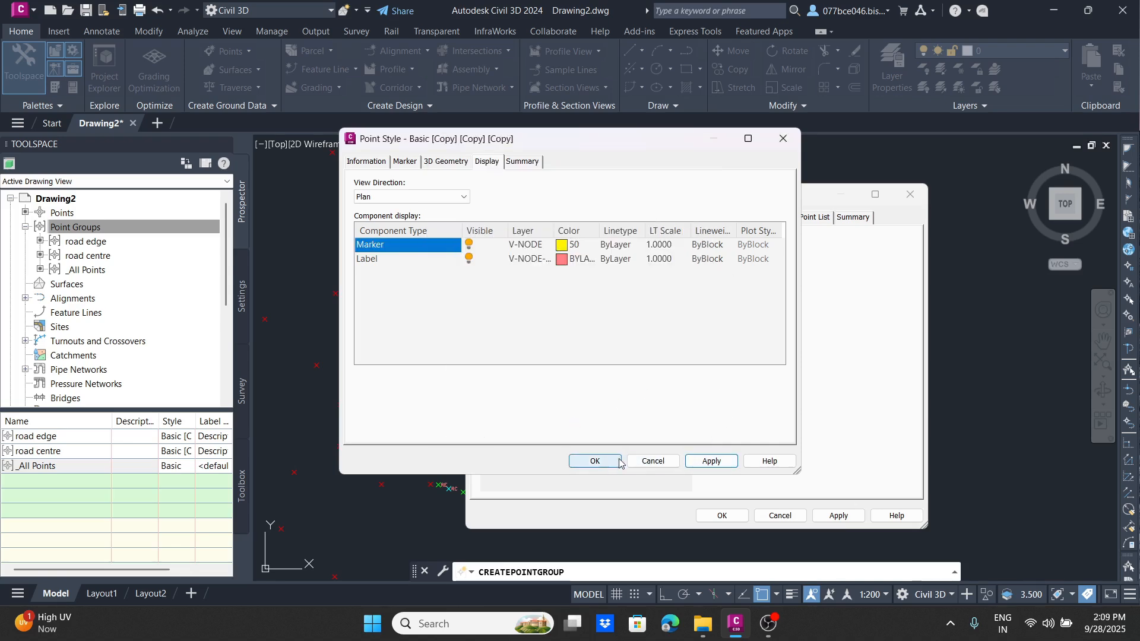
{"action": "left_click", "coordinate": [594, 461]}
Step: Set the TP group's point label style to Point#-Elevation-Description and apply the group properties
{"action": "left_click", "coordinate": [560, 398]}
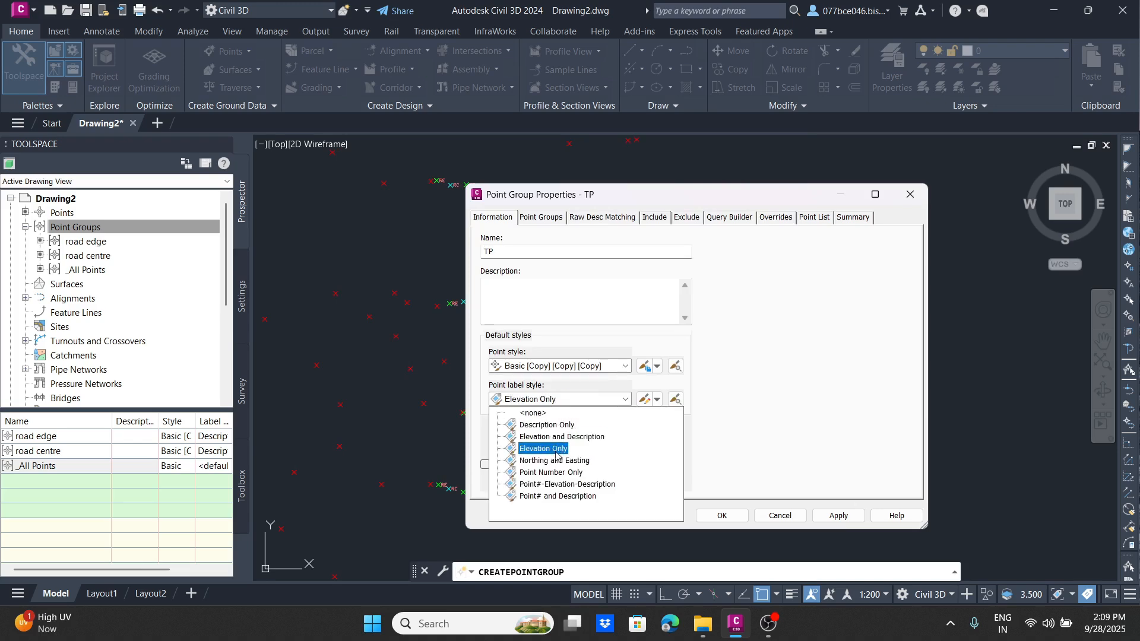
{"action": "left_click", "coordinate": [567, 484]}
{"action": "left_click", "coordinate": [838, 516]}
{"action": "left_click", "coordinate": [722, 516]}
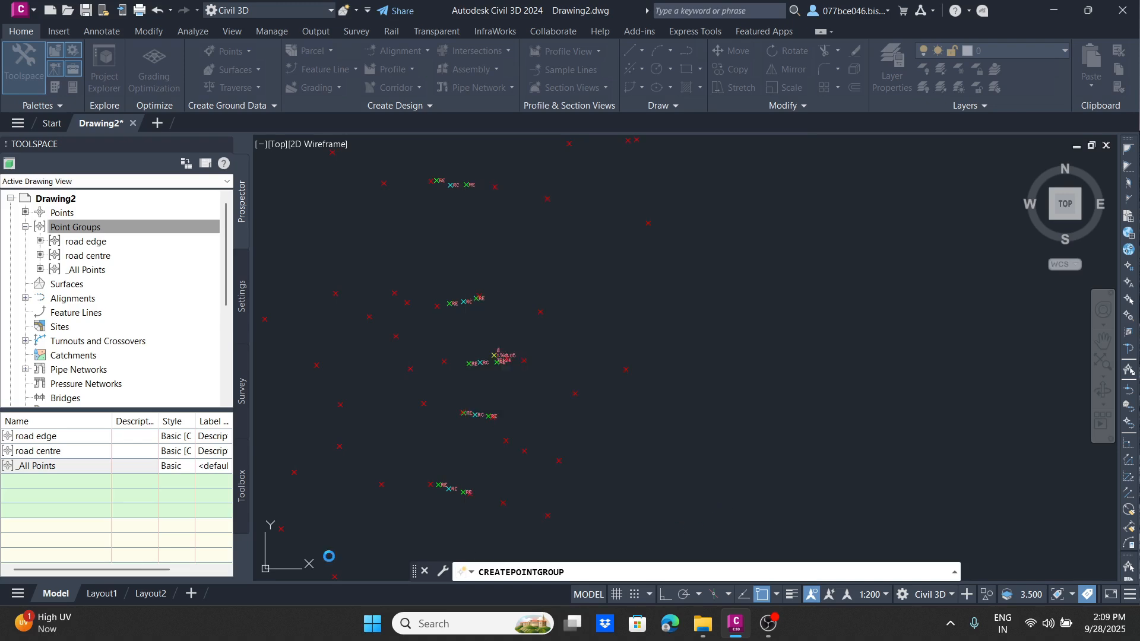
Step: Select the TP153 and TP124 points in the drawing and inspect their number, elevation and description labels
{"action": "scroll", "coordinate": [465, 213], "scroll_direction": "up", "scroll_amount": 6}
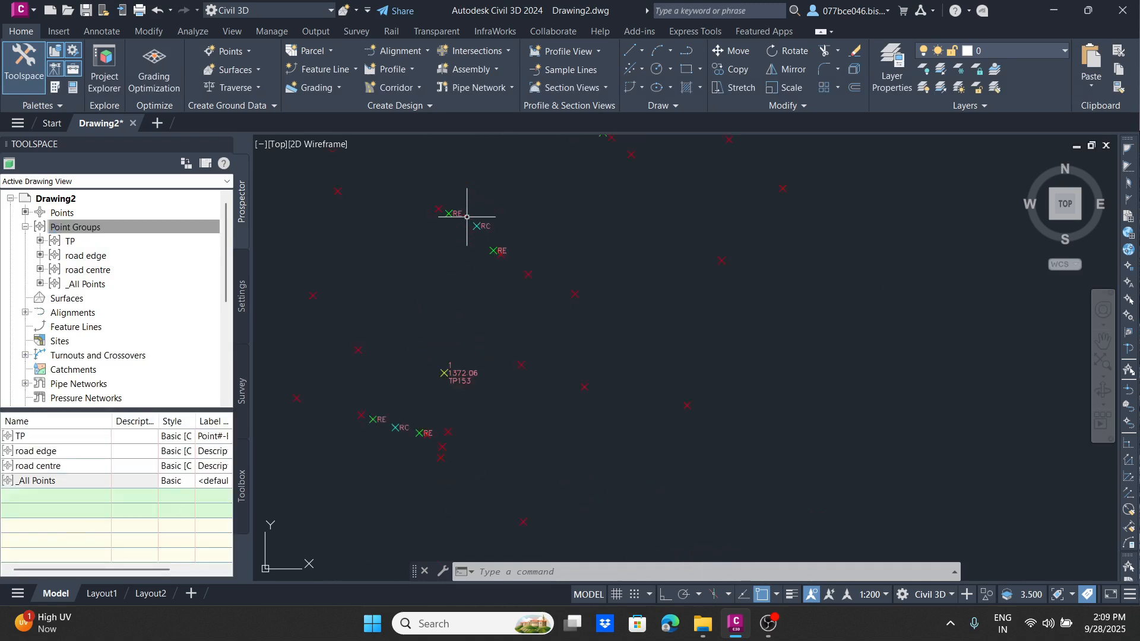
{"action": "scroll", "coordinate": [446, 313], "scroll_direction": "up", "scroll_amount": 4}
{"action": "left_click", "coordinate": [532, 288]}
{"action": "left_click", "coordinate": [364, 396]}
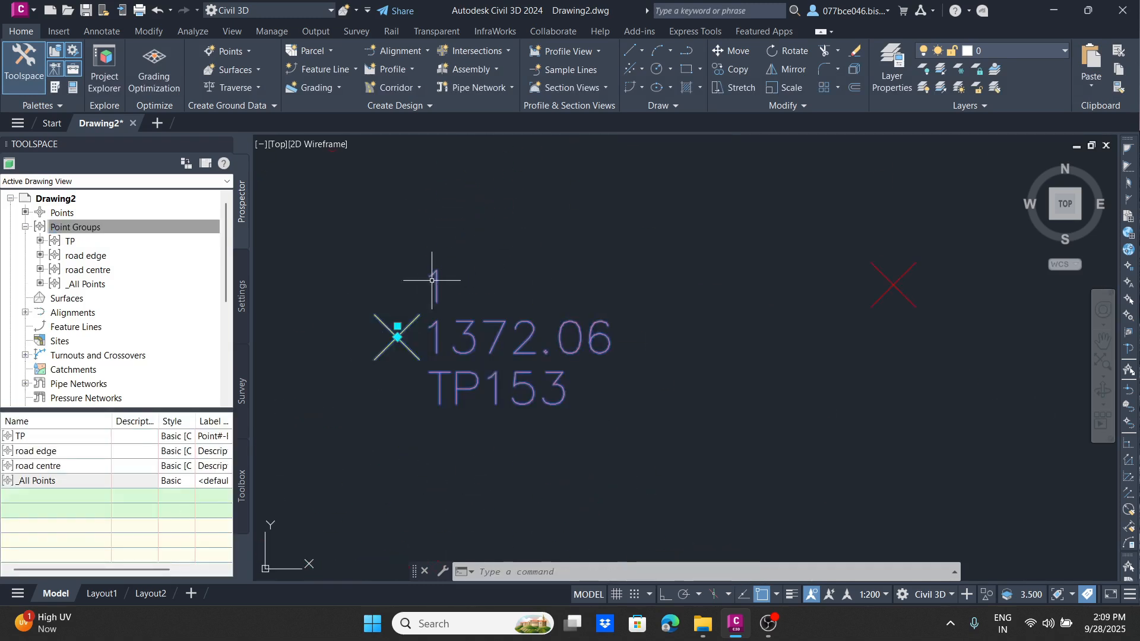
{"action": "scroll", "coordinate": [463, 223], "scroll_direction": "down", "scroll_amount": 10}
{"action": "scroll", "coordinate": [464, 424], "scroll_direction": "up", "scroll_amount": 8}
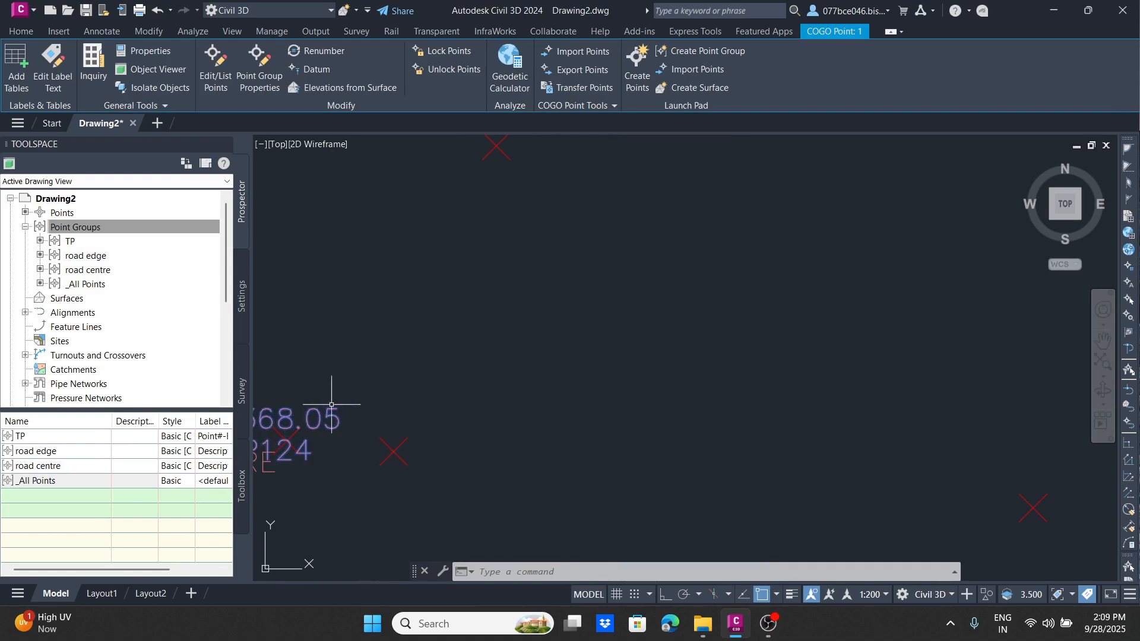
{"action": "left_click", "coordinate": [348, 400]}
Step: Locate the TP126 point among the road points and add it to the selection
{"action": "scroll", "coordinate": [540, 269], "scroll_direction": "down", "scroll_amount": 4}
{"action": "scroll", "coordinate": [544, 388], "scroll_direction": "down", "scroll_amount": 3}
{"action": "scroll", "coordinate": [636, 437], "scroll_direction": "up", "scroll_amount": 4}
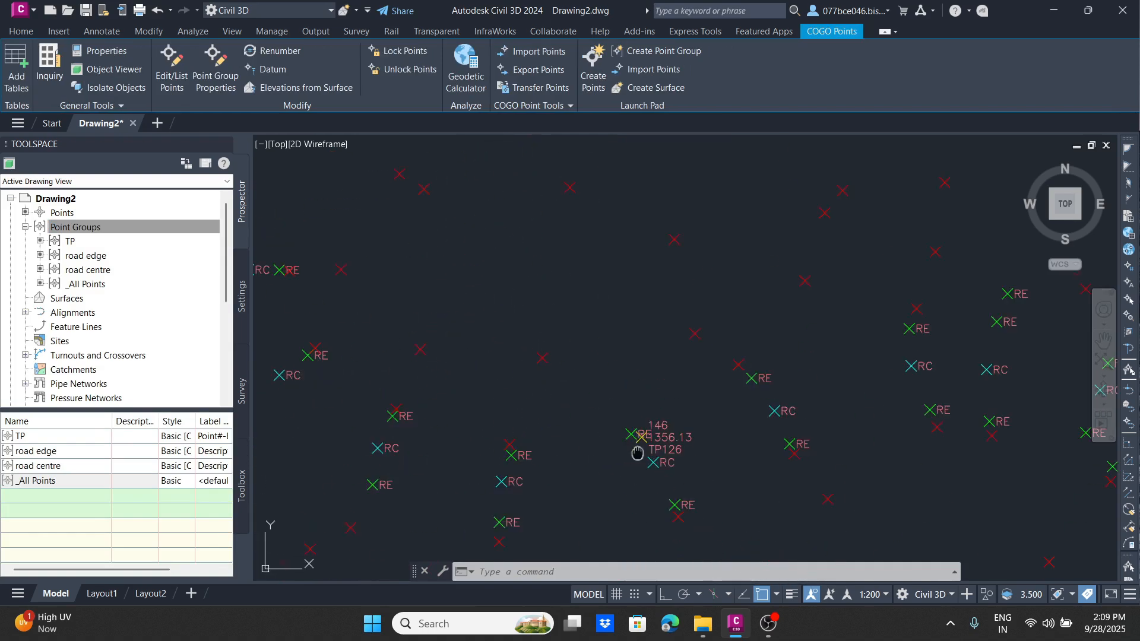
{"action": "scroll", "coordinate": [599, 359], "scroll_direction": "up", "scroll_amount": 4}
{"action": "left_click", "coordinate": [635, 341]}
{"action": "left_click", "coordinate": [626, 310]}
Step: Follow the road points through the drawing to TP131, add it to the selection and examine its surroundings
{"action": "scroll", "coordinate": [655, 303], "scroll_direction": "down", "scroll_amount": 10}
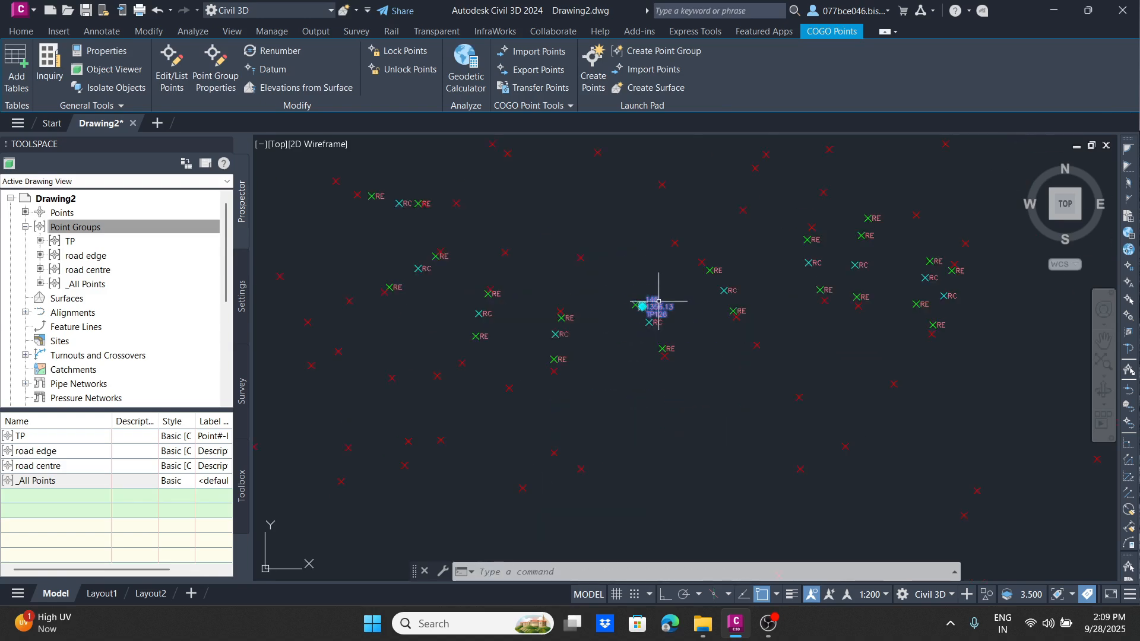
{"action": "scroll", "coordinate": [602, 272], "scroll_direction": "up", "scroll_amount": 4}
{"action": "scroll", "coordinate": [573, 253], "scroll_direction": "up", "scroll_amount": 1}
{"action": "middle_click_drag", "start_coordinate": [573, 252], "coordinate": [515, 428]}
{"action": "scroll", "coordinate": [549, 349], "scroll_direction": "down", "scroll_amount": 3}
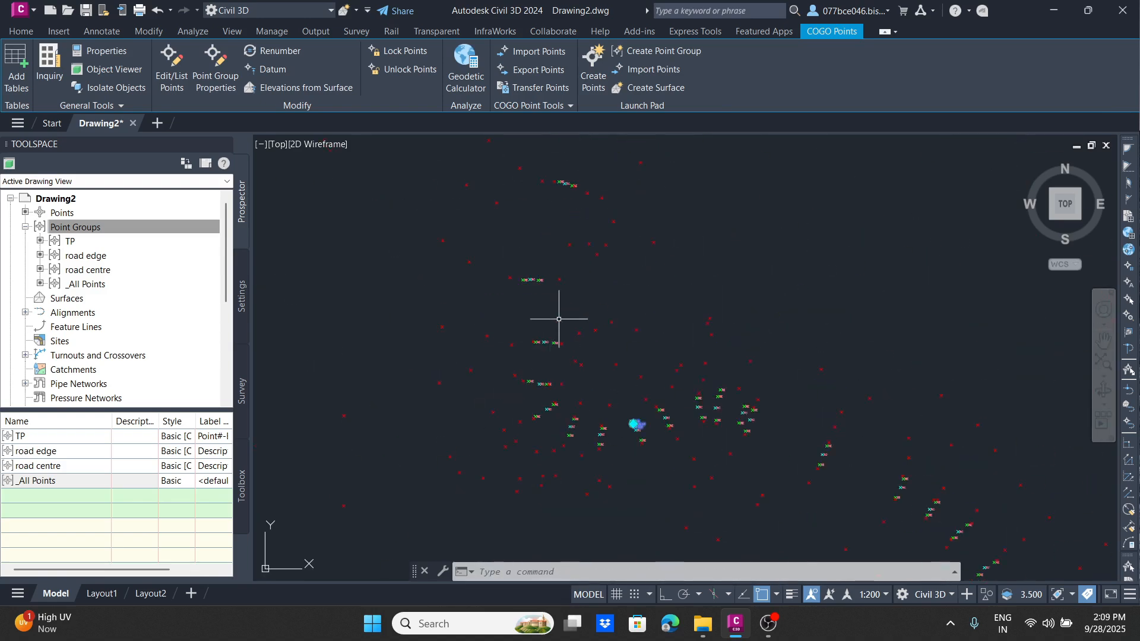
{"action": "middle_click_drag", "start_coordinate": [561, 234], "coordinate": [484, 394]}
{"action": "scroll", "coordinate": [478, 387], "scroll_direction": "down", "scroll_amount": 3}
{"action": "middle_click_drag", "start_coordinate": [570, 415], "coordinate": [512, 285]}
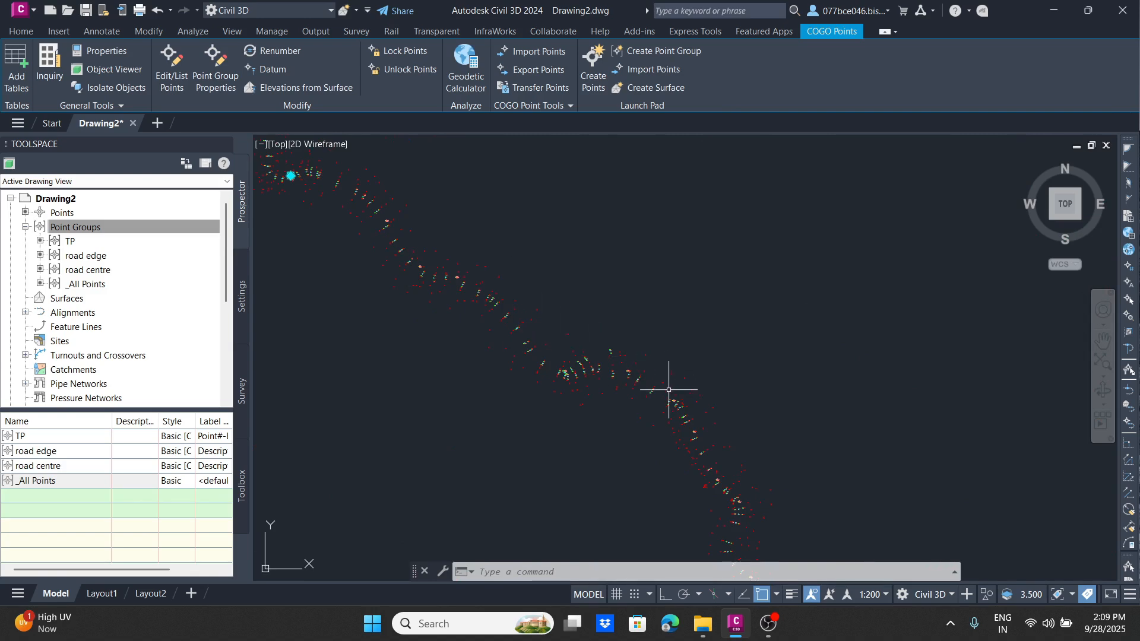
{"action": "scroll", "coordinate": [698, 411], "scroll_direction": "up", "scroll_amount": 4}
{"action": "scroll", "coordinate": [382, 273], "scroll_direction": "up", "scroll_amount": 7}
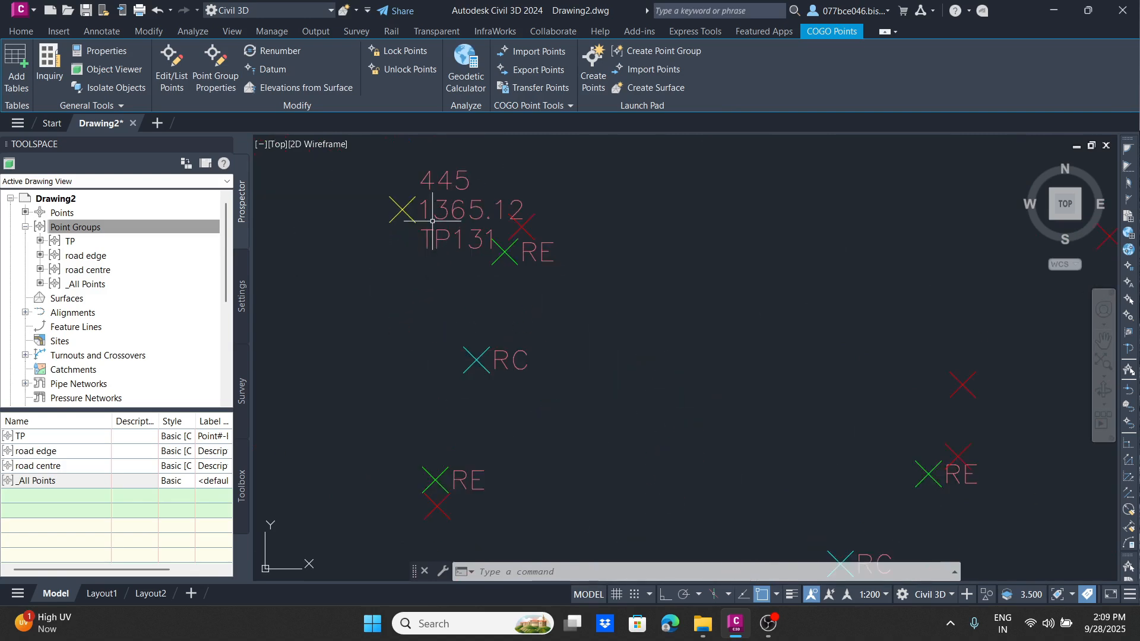
{"action": "left_click", "coordinate": [453, 137]}
{"action": "left_click", "coordinate": [364, 257]}
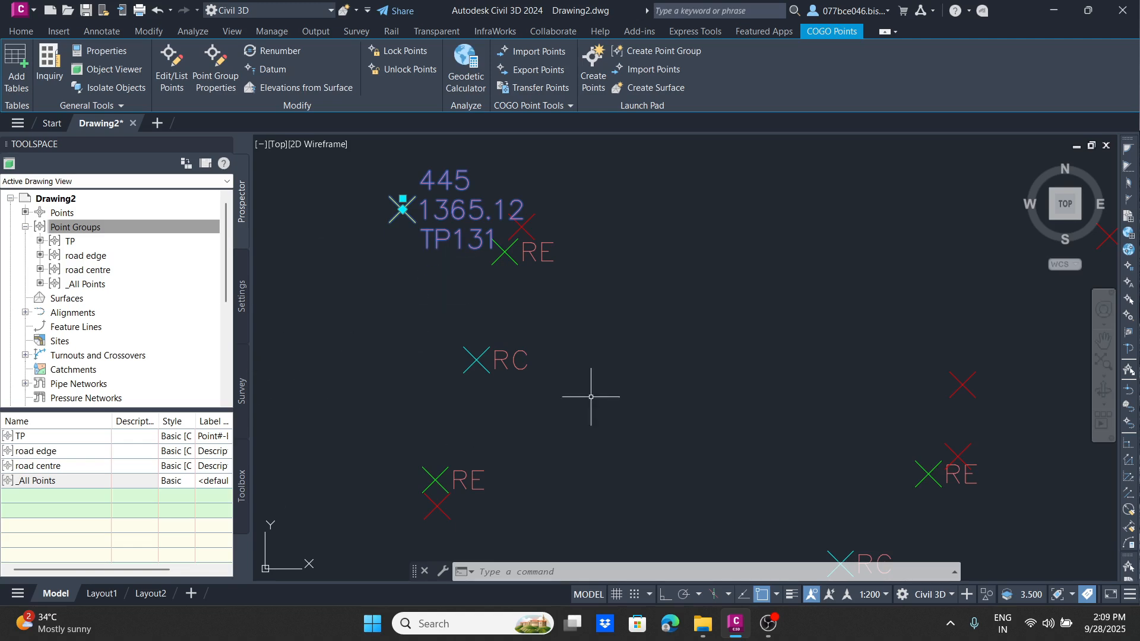
{"action": "scroll", "coordinate": [607, 332], "scroll_direction": "down", "scroll_amount": 4}
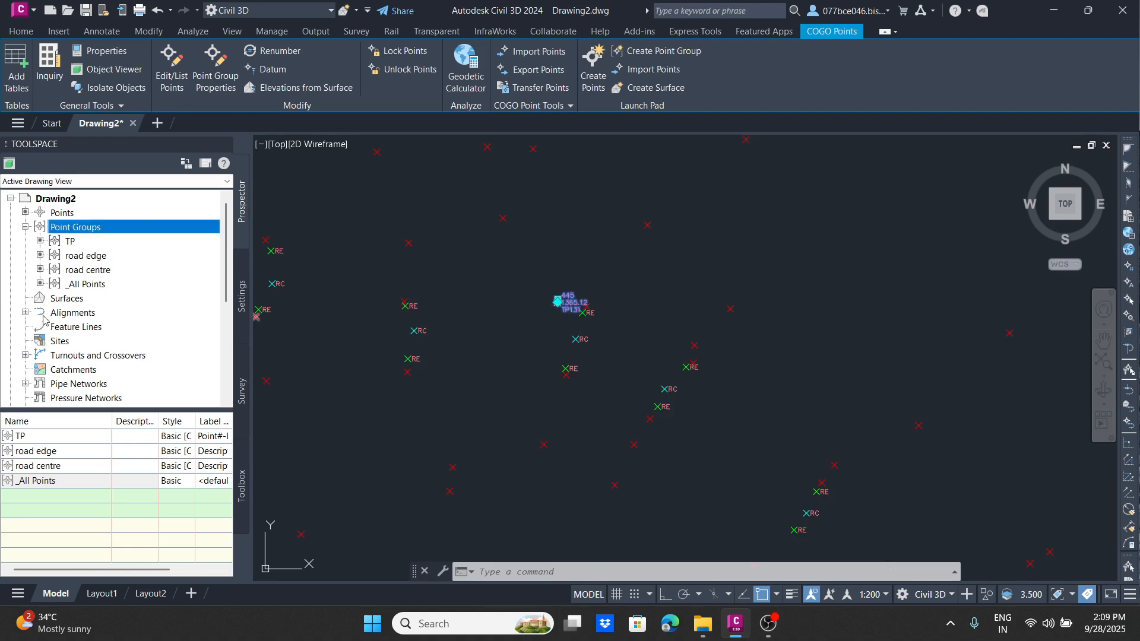
Step: Create a TIN surface with the default name and the Contours 2m and 10m (Background) style
{"action": "left_click", "coordinate": [20, 31]}
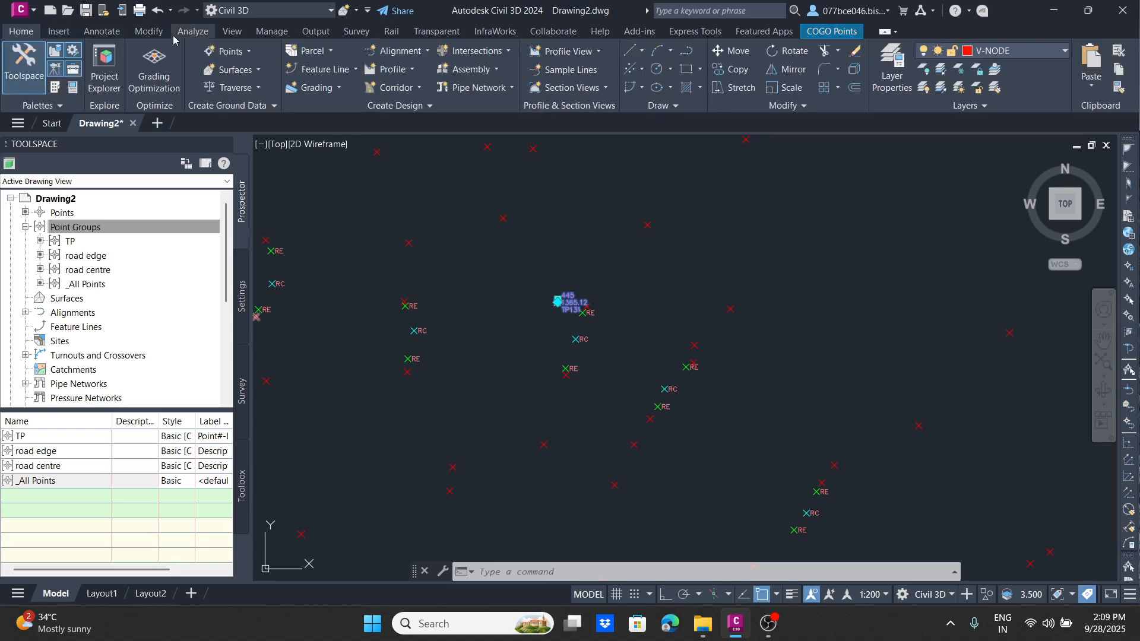
{"action": "left_click", "coordinate": [236, 69]}
{"action": "left_click", "coordinate": [271, 92]}
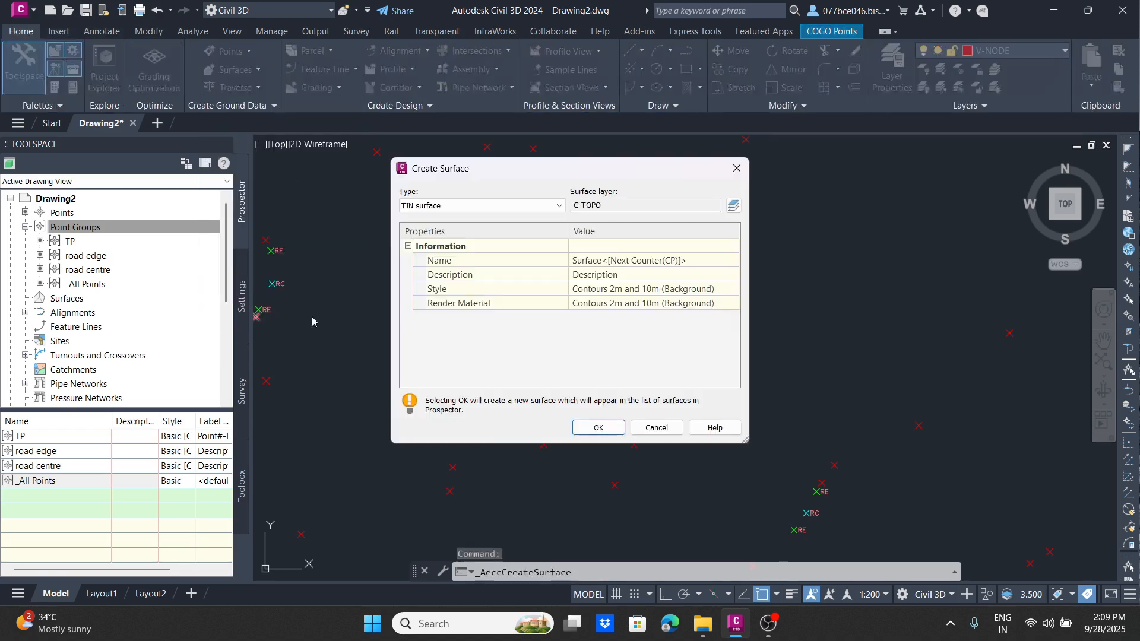
{"action": "left_click", "coordinate": [598, 428]}
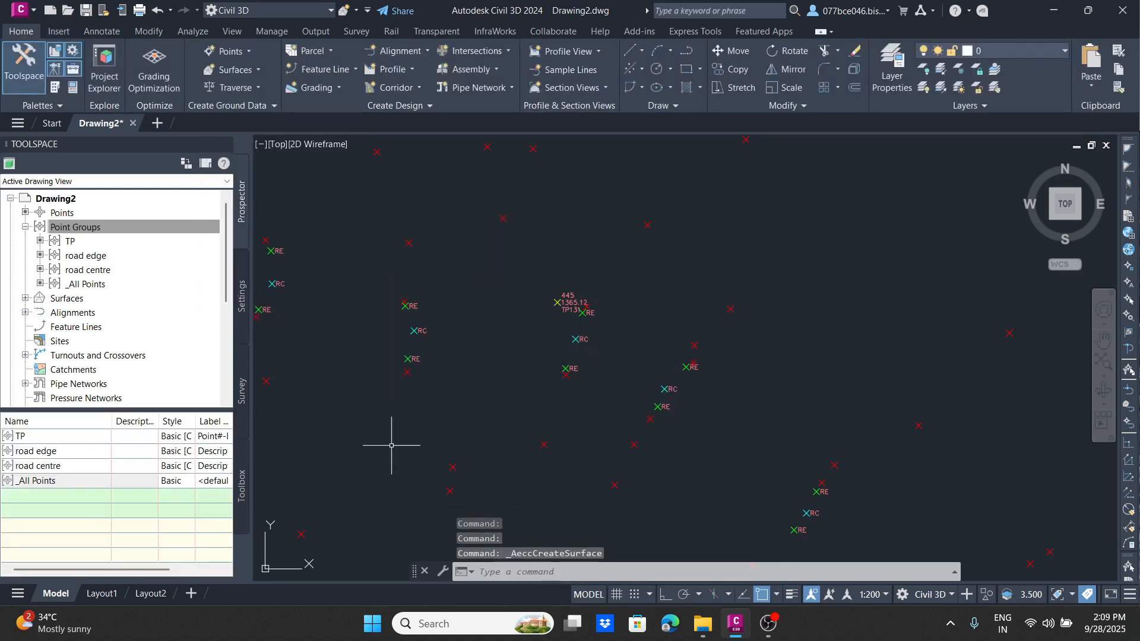
Step: Add the road edge and road centre point groups to the definition of Surface1
{"action": "left_click", "coordinate": [26, 298]}
{"action": "left_click", "coordinate": [40, 312]}
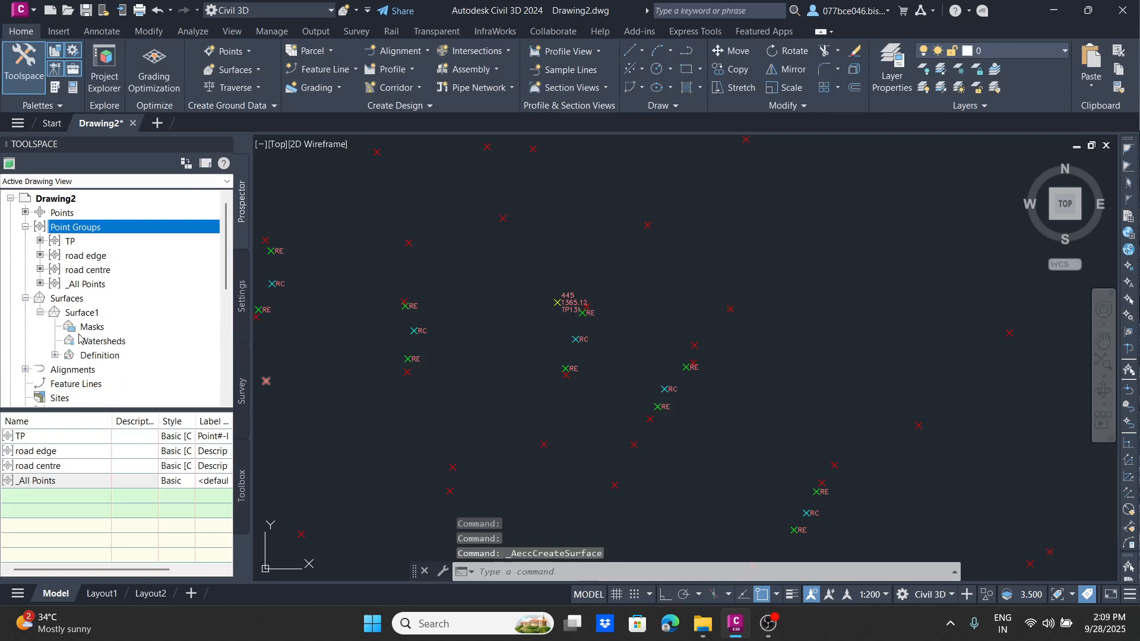
{"action": "left_click", "coordinate": [55, 355]}
{"action": "scroll", "coordinate": [90, 333], "scroll_direction": "down", "scroll_amount": 3}
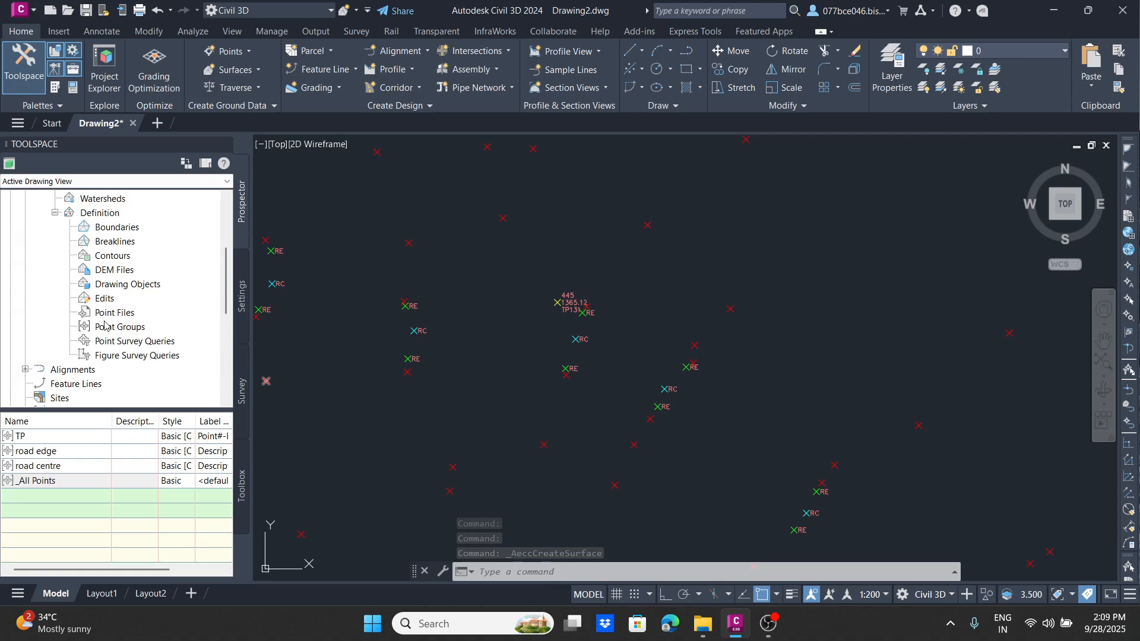
{"action": "left_click", "coordinate": [103, 340]}
{"action": "right_click", "coordinate": [122, 327]}
{"action": "left_click", "coordinate": [148, 334]}
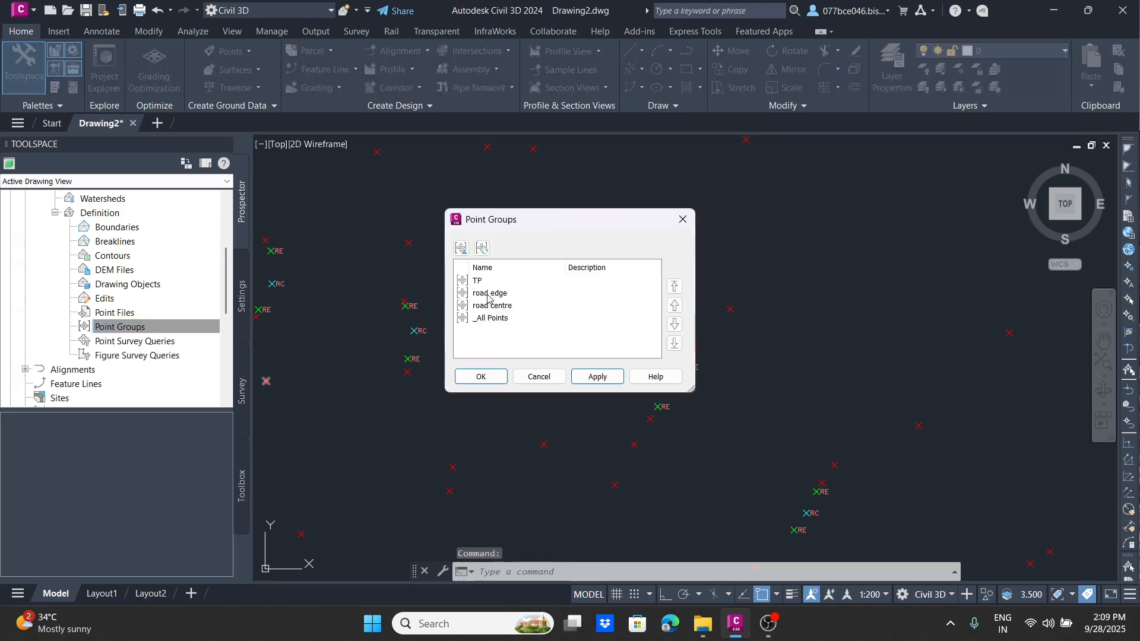
{"action": "left_click", "coordinate": [508, 300]}
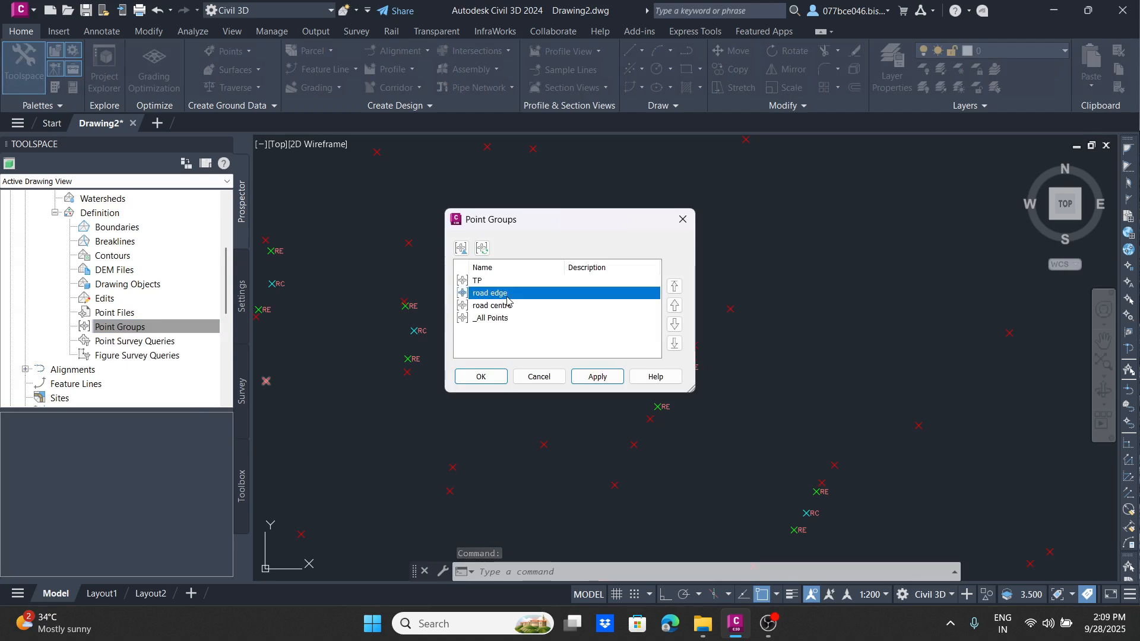
{"action": "left_click", "coordinate": [509, 305]}
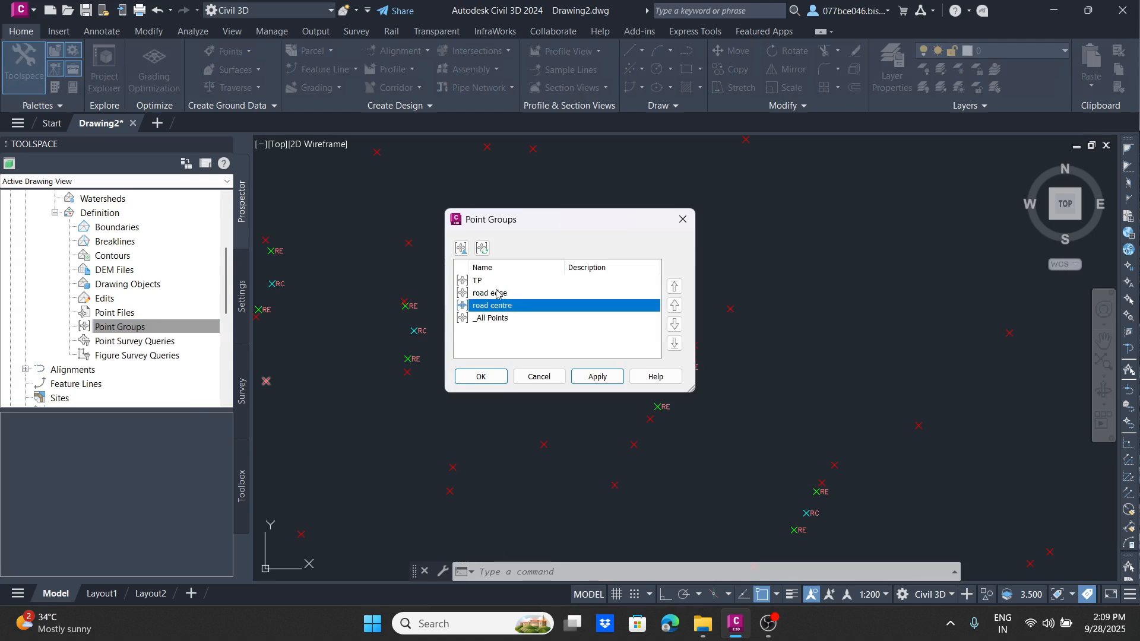
{"action": "left_click", "coordinate": [488, 294]}
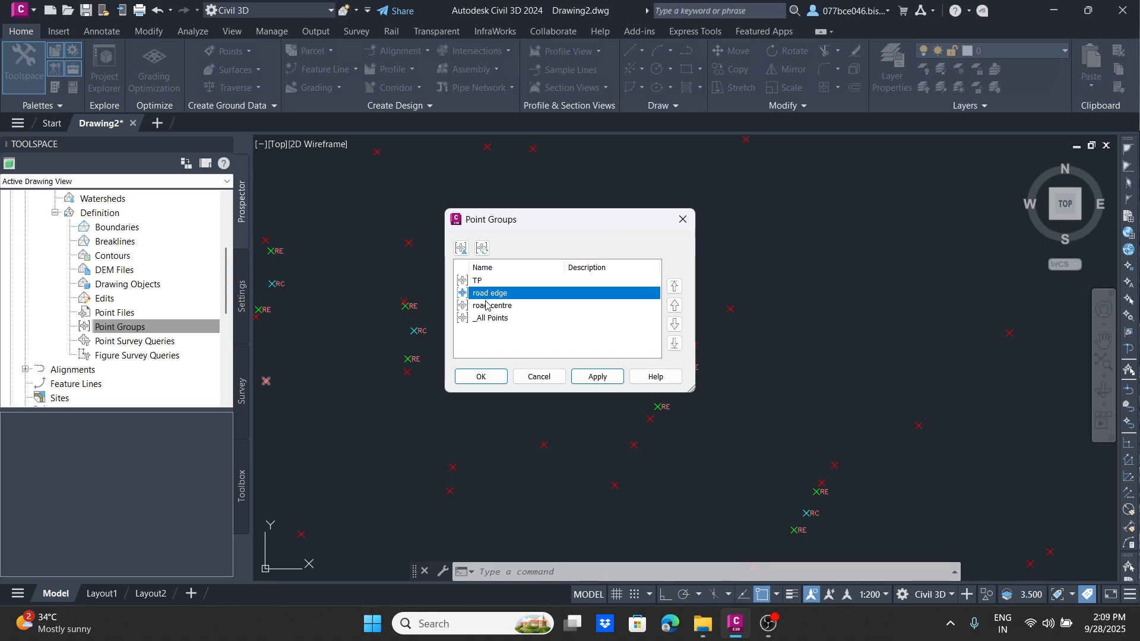
{"action": "left_click", "coordinate": [486, 305], "text": "ctrl"}
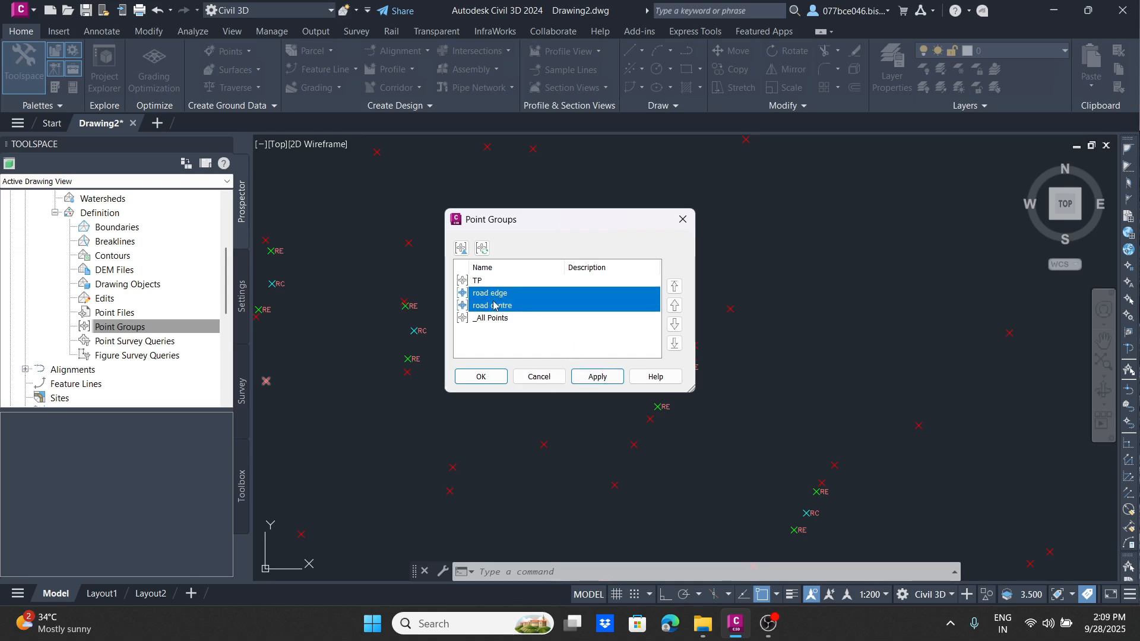
{"action": "left_click", "coordinate": [595, 376]}
{"action": "left_click", "coordinate": [493, 378]}
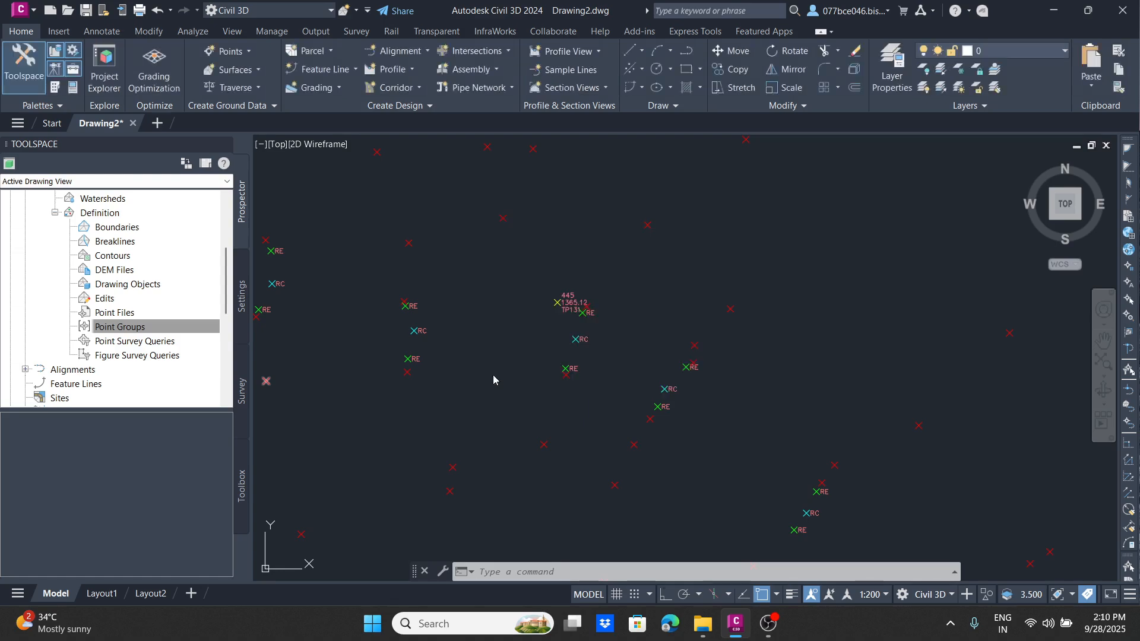
Step: Inspect the Surface1 contours along the road points around TP128
{"action": "scroll", "coordinate": [576, 291], "scroll_direction": "down", "scroll_amount": 8}
{"action": "middle_click_drag", "start_coordinate": [375, 180], "coordinate": [503, 333]}
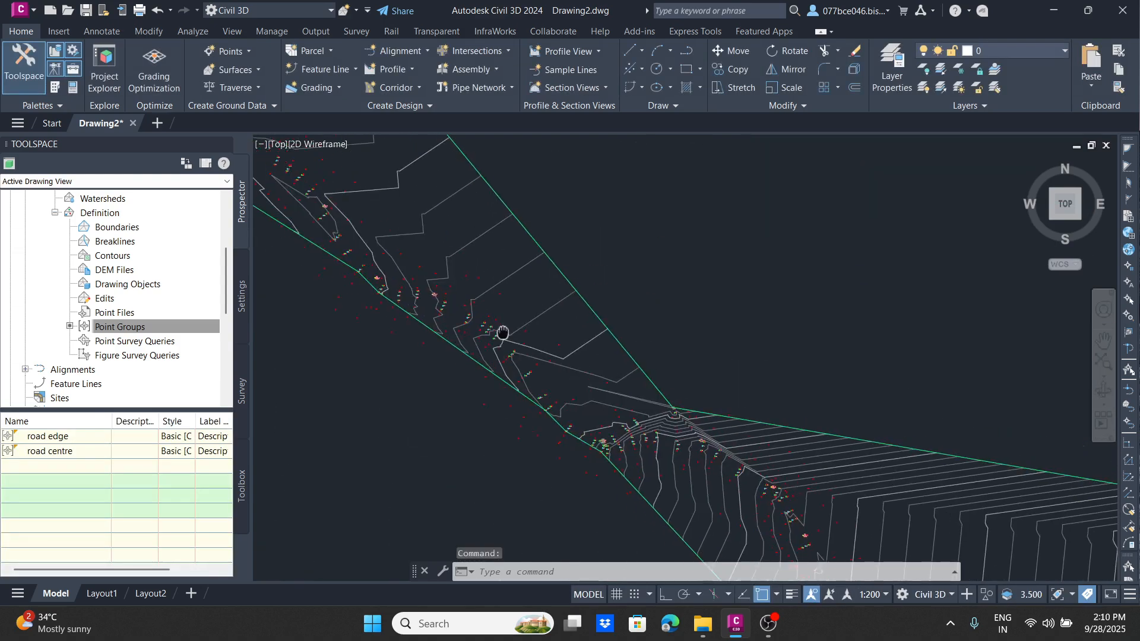
{"action": "scroll", "coordinate": [428, 254], "scroll_direction": "up", "scroll_amount": 5}
{"action": "left_click", "coordinate": [437, 238]}
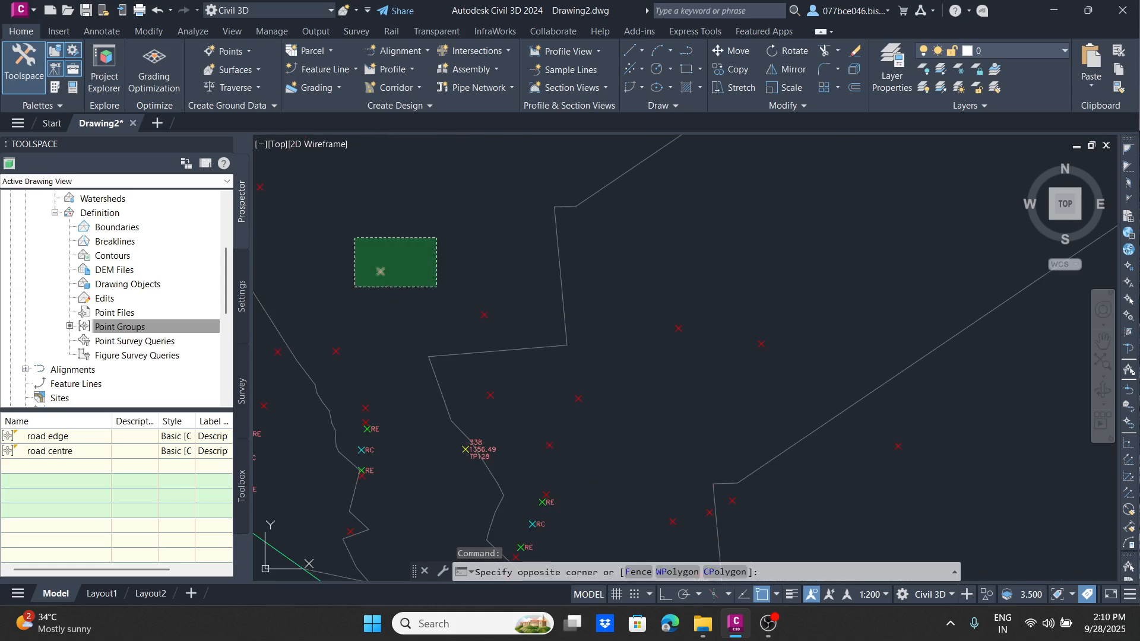
{"action": "left_click", "coordinate": [355, 288]}
{"action": "scroll", "coordinate": [523, 204], "scroll_direction": "down", "scroll_amount": 3}
{"action": "key", "text": "Escape"}
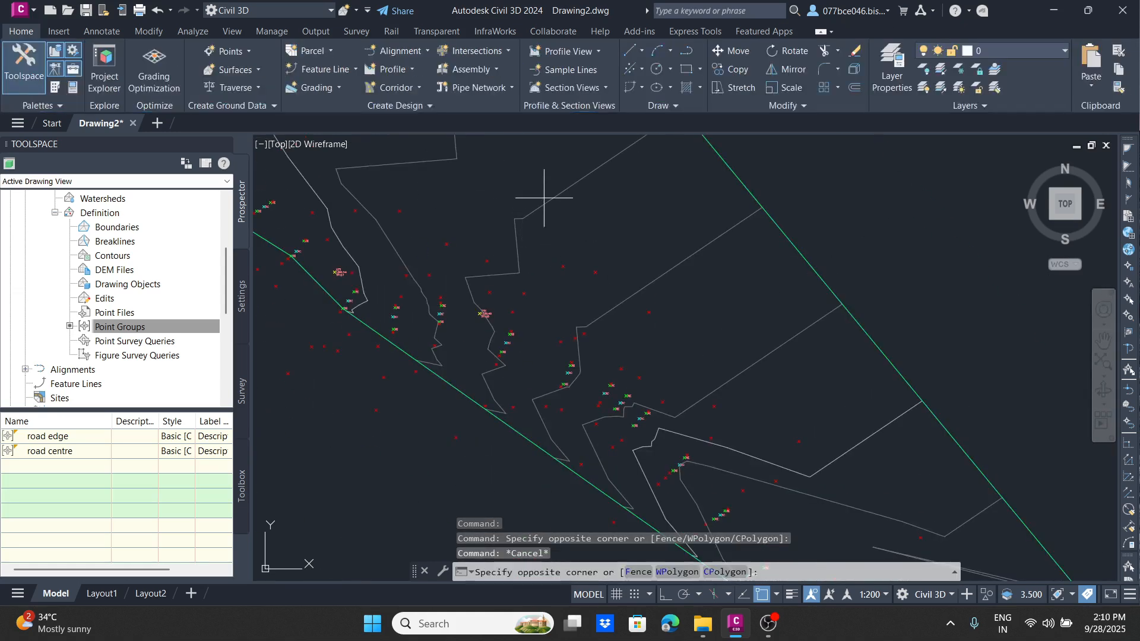
Step: Turn on the Triangles component in the plan display of Surface1's style, Contours 2m and 10m (Background)
{"action": "left_click", "coordinate": [534, 226]}
{"action": "right_click", "coordinate": [556, 248]}
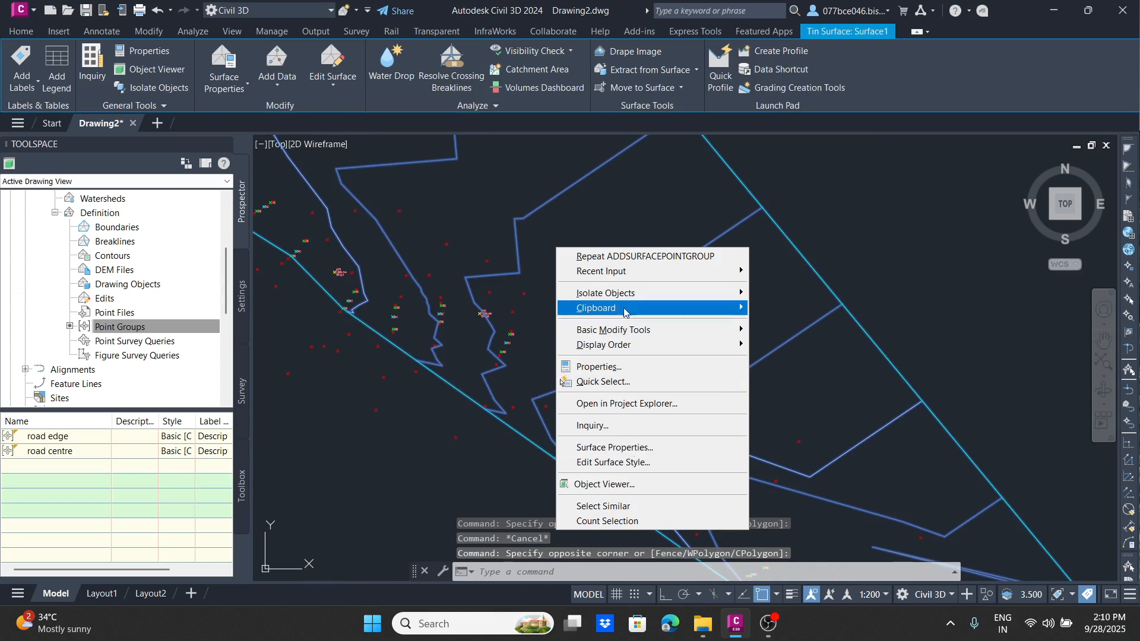
{"action": "left_click", "coordinate": [621, 463]}
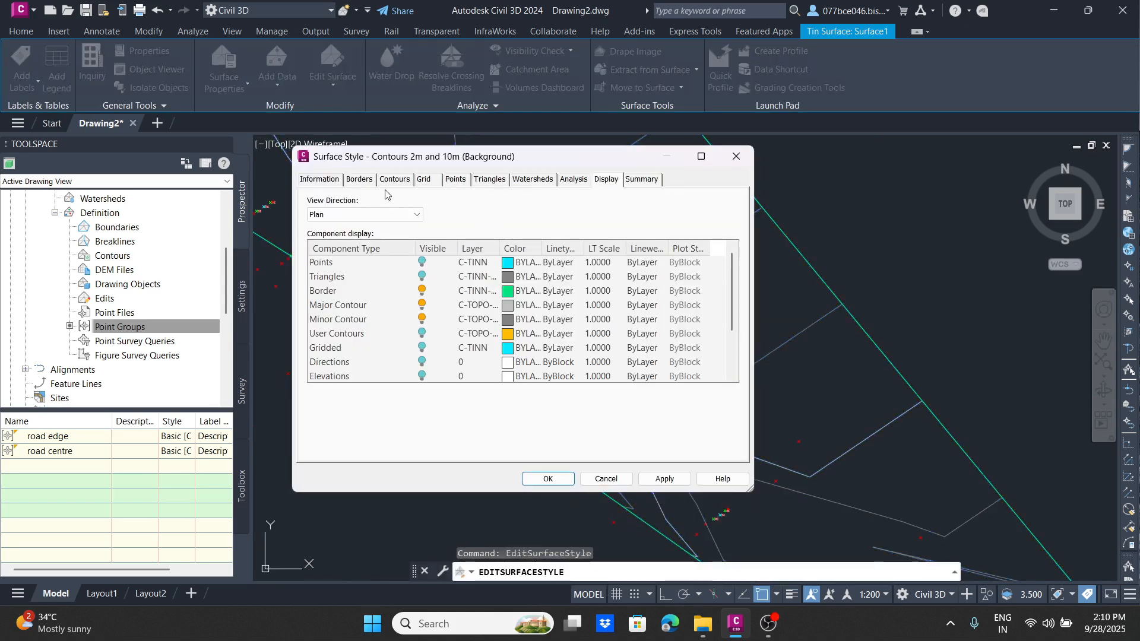
{"action": "left_click", "coordinate": [423, 276]}
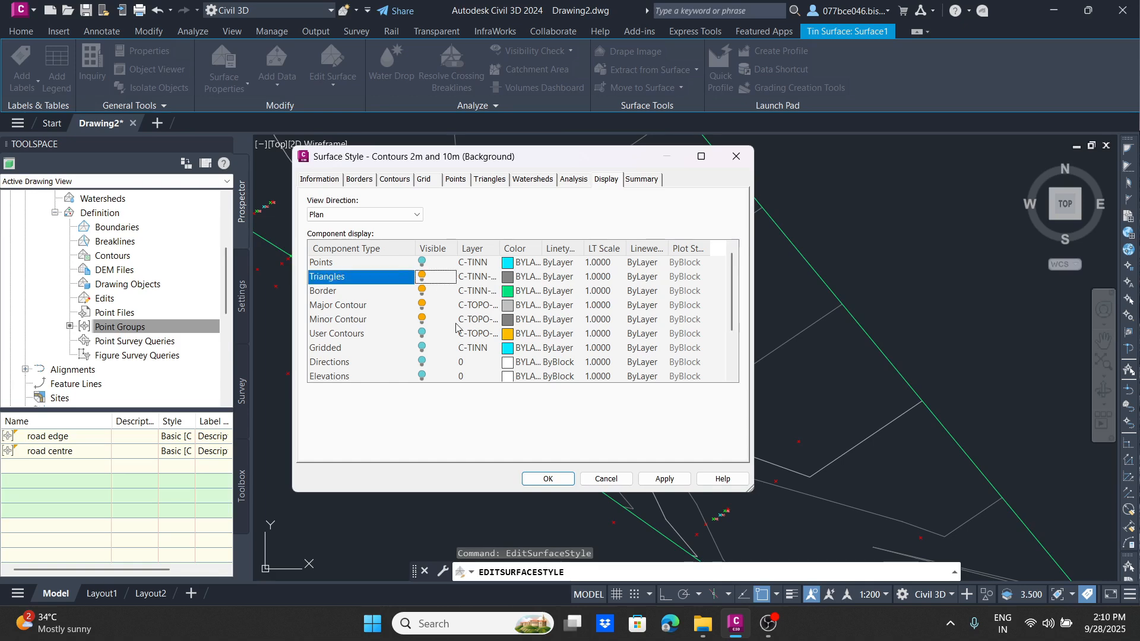
{"action": "left_click", "coordinate": [663, 477]}
{"action": "left_click", "coordinate": [559, 481]}
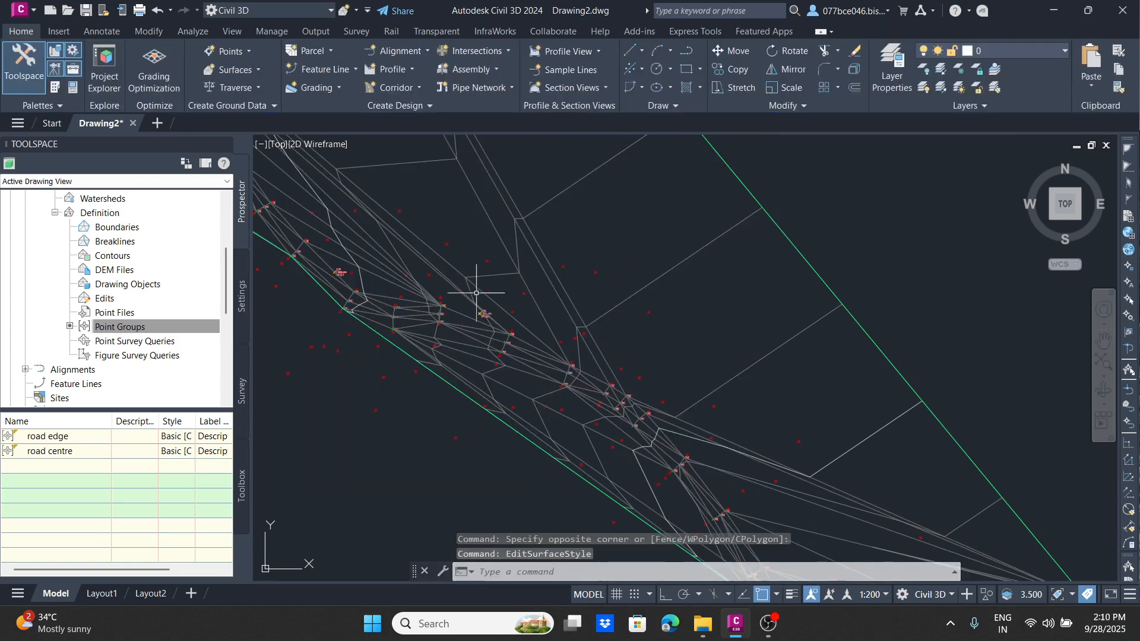
Step: Examine how the surface triangles connect the road edge and road centre points near TP128
{"action": "scroll", "coordinate": [493, 339], "scroll_direction": "up", "scroll_amount": 6}
{"action": "middle_click_drag", "start_coordinate": [496, 345], "coordinate": [604, 246]}
{"action": "scroll", "coordinate": [453, 252], "scroll_direction": "up", "scroll_amount": 8}
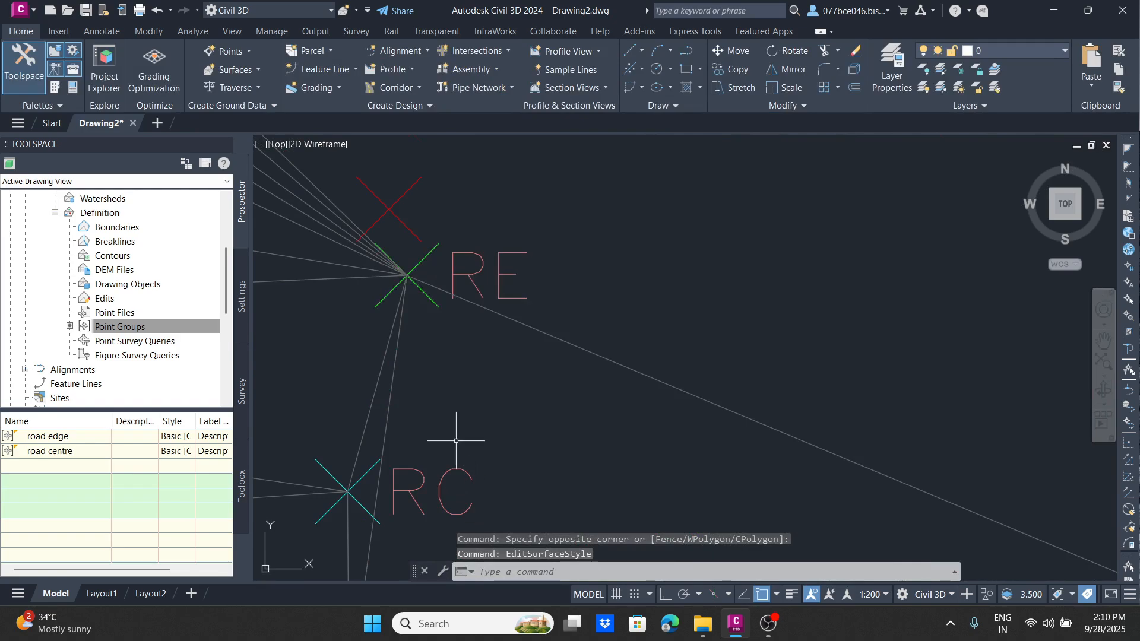
{"action": "scroll", "coordinate": [448, 409], "scroll_direction": "down", "scroll_amount": 6}
{"action": "middle_click_drag", "start_coordinate": [446, 410], "coordinate": [467, 386]}
{"action": "scroll", "coordinate": [450, 408], "scroll_direction": "up", "scroll_amount": 4}
{"action": "scroll", "coordinate": [445, 401], "scroll_direction": "down", "scroll_amount": 6}
{"action": "middle_click_drag", "start_coordinate": [472, 336], "coordinate": [399, 458]}
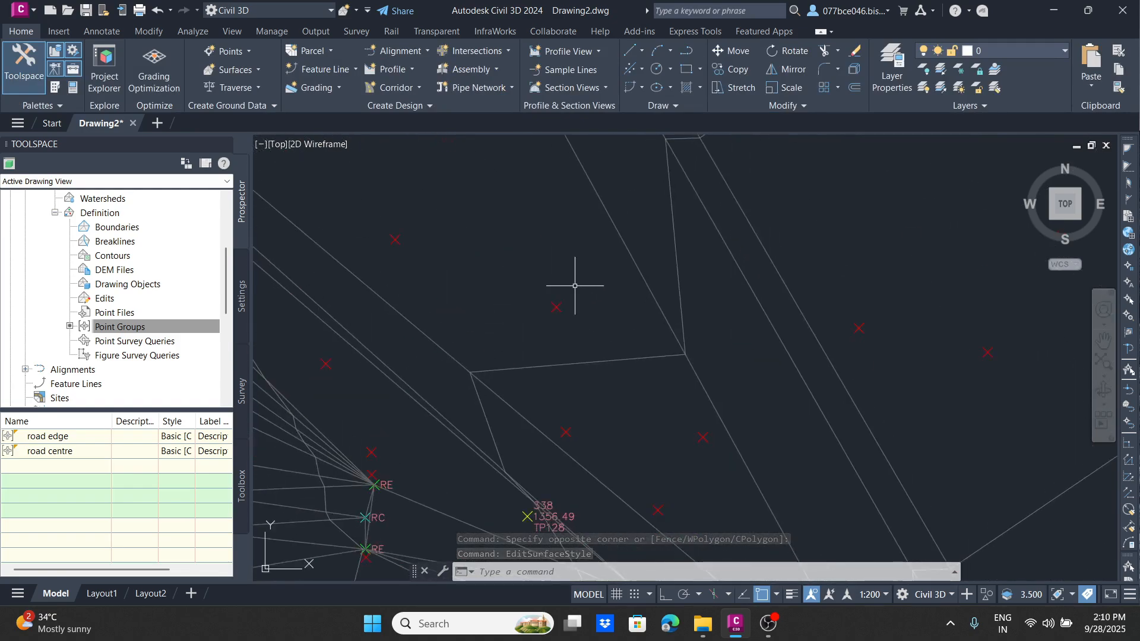
Step: Select a ground point and the TP128 point to compare them with the triangulation, and clear the selection
{"action": "left_click", "coordinate": [576, 285]}
{"action": "left_click", "coordinate": [487, 349]}
{"action": "scroll", "coordinate": [499, 326], "scroll_direction": "down", "scroll_amount": 3}
{"action": "scroll", "coordinate": [509, 306], "scroll_direction": "up", "scroll_amount": 8}
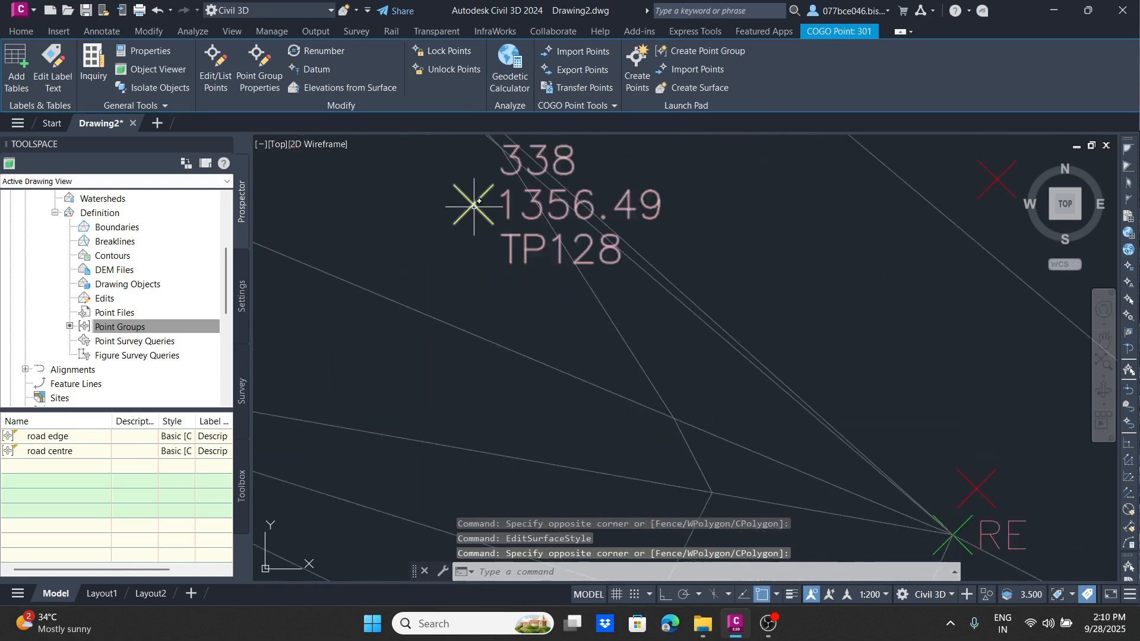
{"action": "left_click", "coordinate": [483, 176]}
{"action": "left_click", "coordinate": [442, 234]}
{"action": "scroll", "coordinate": [436, 233], "scroll_direction": "down", "scroll_amount": 8}
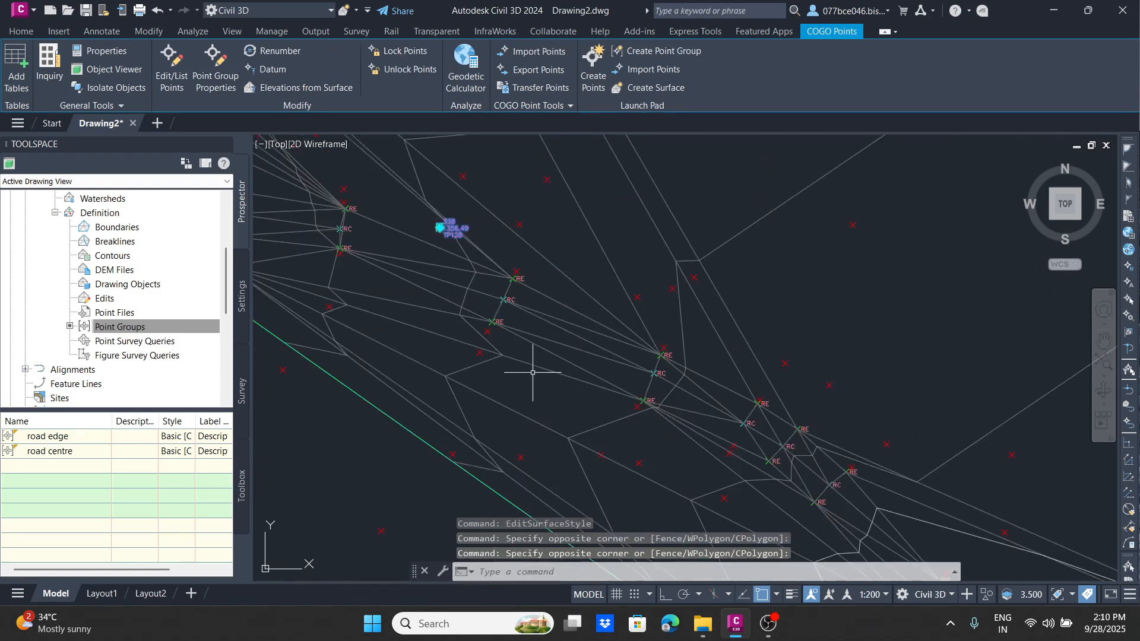
{"action": "key", "text": "Escape"}
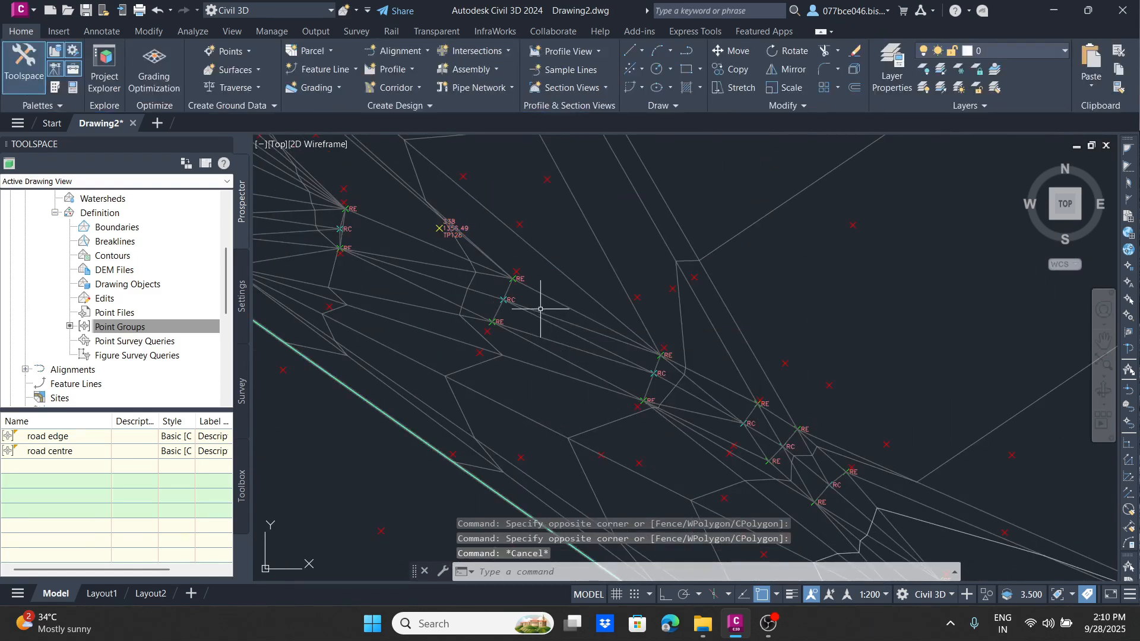
Step: Delete Surface1 from the drawing
{"action": "scroll", "coordinate": [532, 280], "scroll_direction": "down", "scroll_amount": 5}
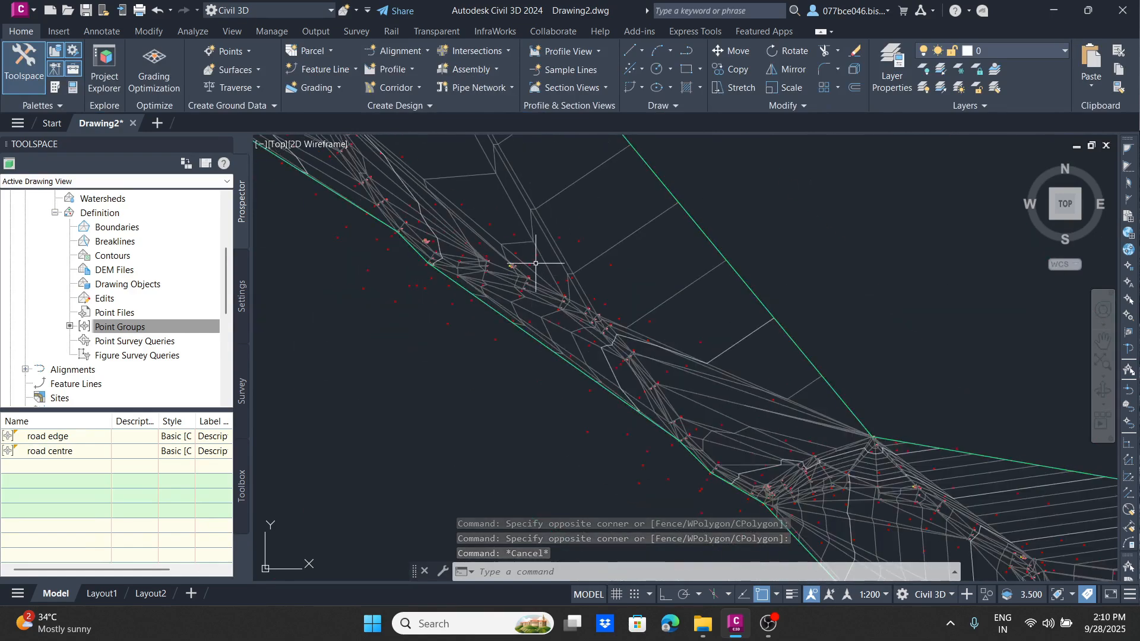
{"action": "mouse_move", "coordinate": [535, 263]}
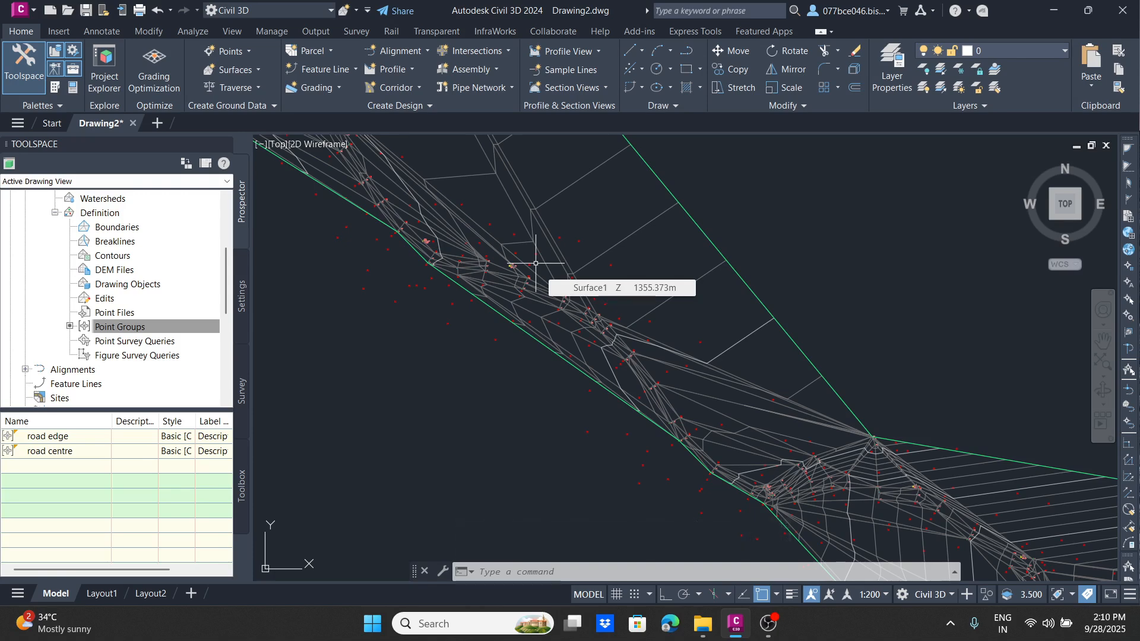
{"action": "middle_click_drag", "start_coordinate": [484, 242], "coordinate": [520, 549]}
{"action": "scroll", "coordinate": [635, 309], "scroll_direction": "down", "scroll_amount": 4}
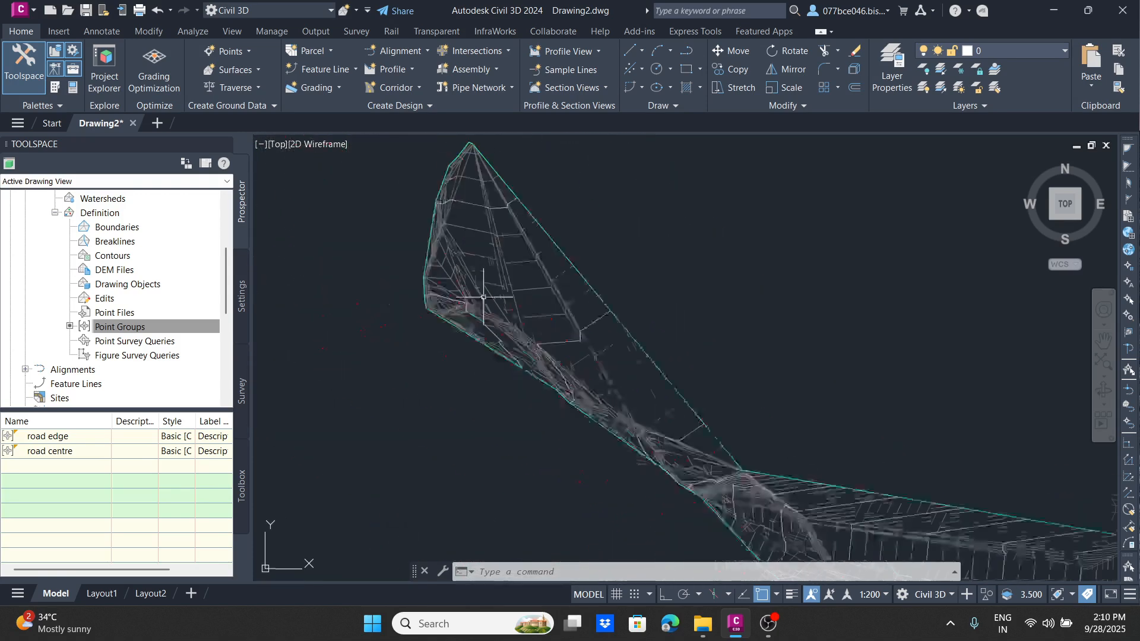
{"action": "scroll", "coordinate": [553, 445], "scroll_direction": "down", "scroll_amount": 2}
{"action": "scroll", "coordinate": [505, 320], "scroll_direction": "up", "scroll_amount": 6}
{"action": "scroll", "coordinate": [505, 188], "scroll_direction": "down", "scroll_amount": 6}
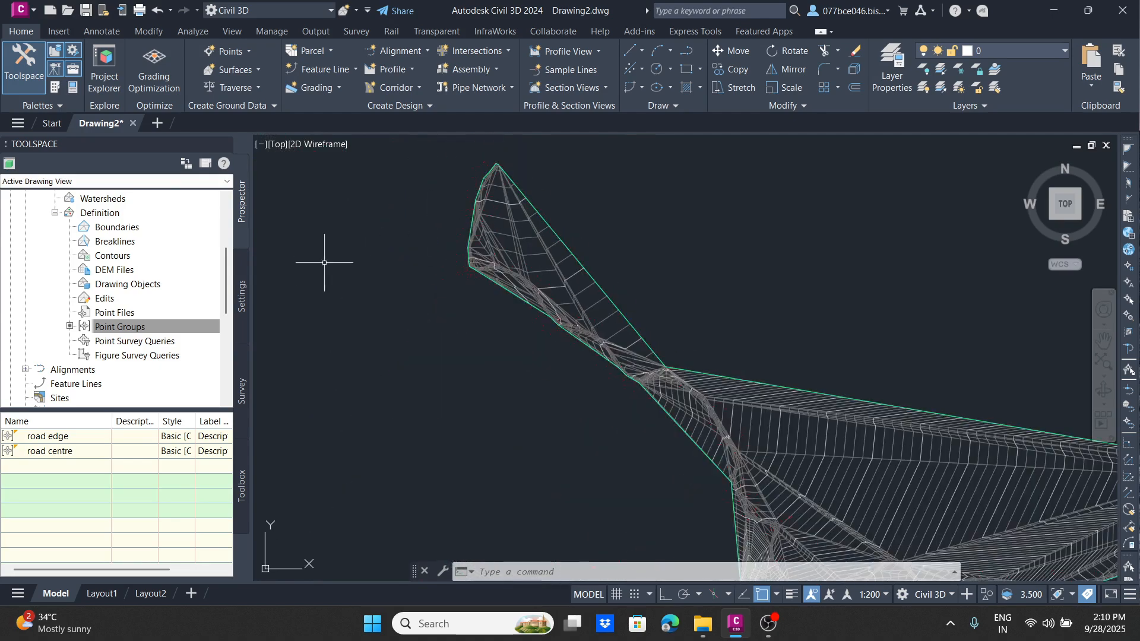
{"action": "left_click", "coordinate": [555, 217]}
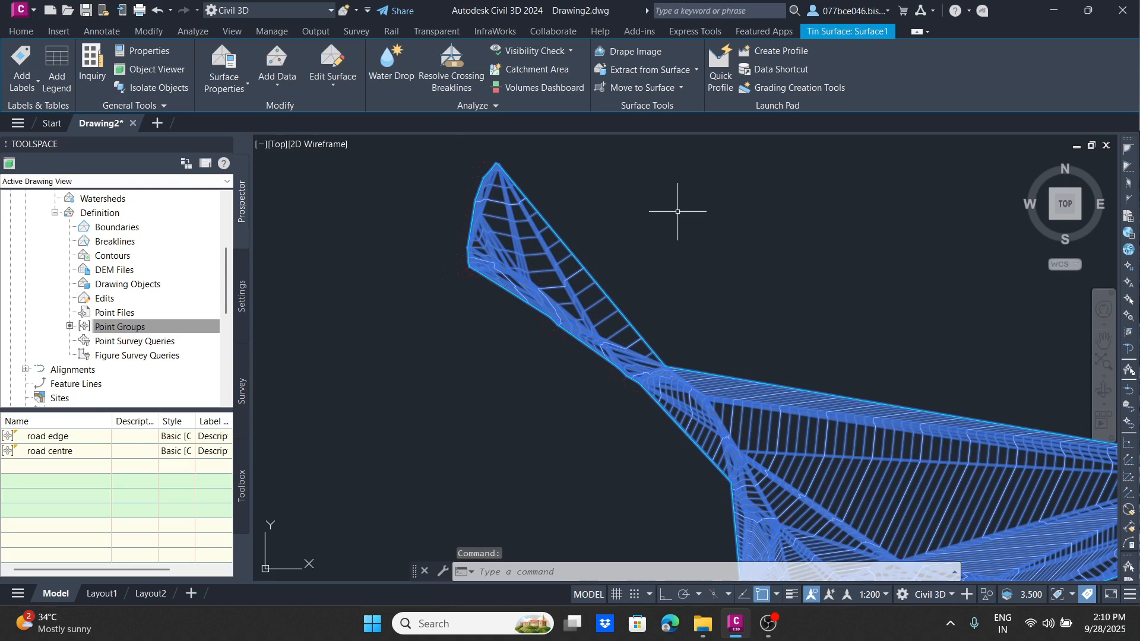
{"action": "key", "text": "Delete"}
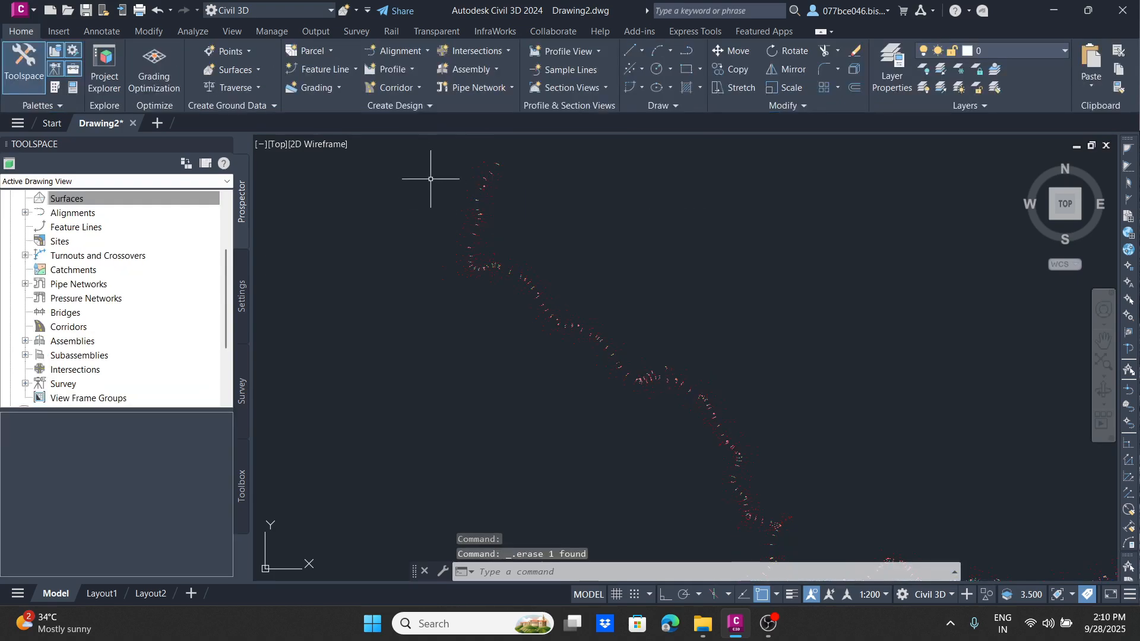
Step: List road centre point 58 in the Point Editor and check its easting, northing, elevation and raw description
{"action": "scroll", "coordinate": [473, 177], "scroll_direction": "up", "scroll_amount": 5}
{"action": "scroll", "coordinate": [559, 277], "scroll_direction": "up", "scroll_amount": 5}
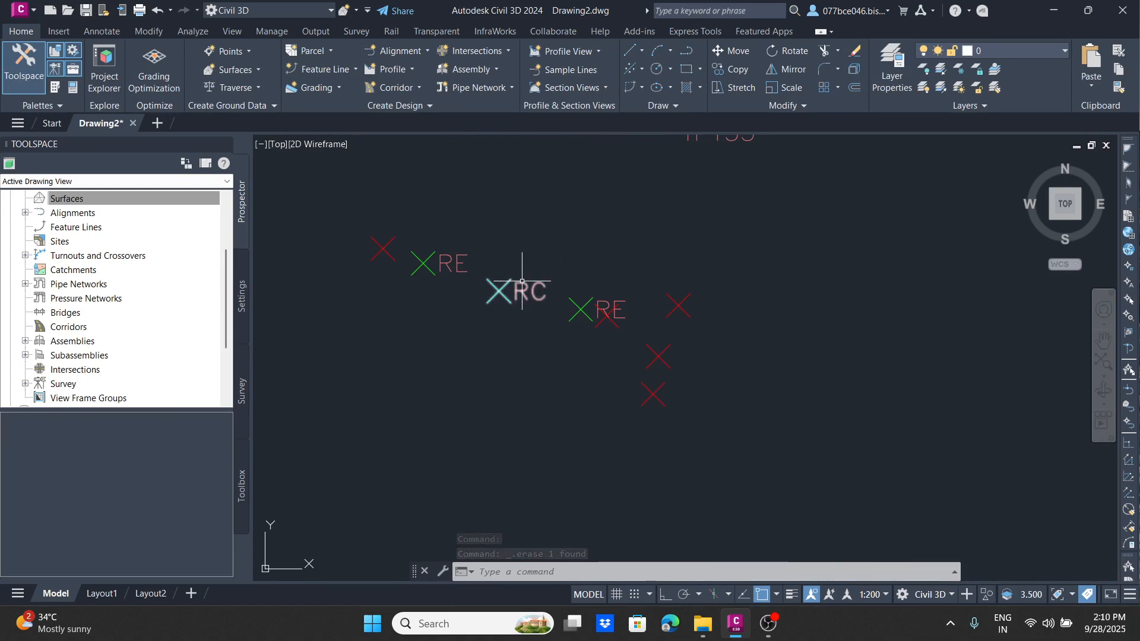
{"action": "left_click", "coordinate": [523, 283]}
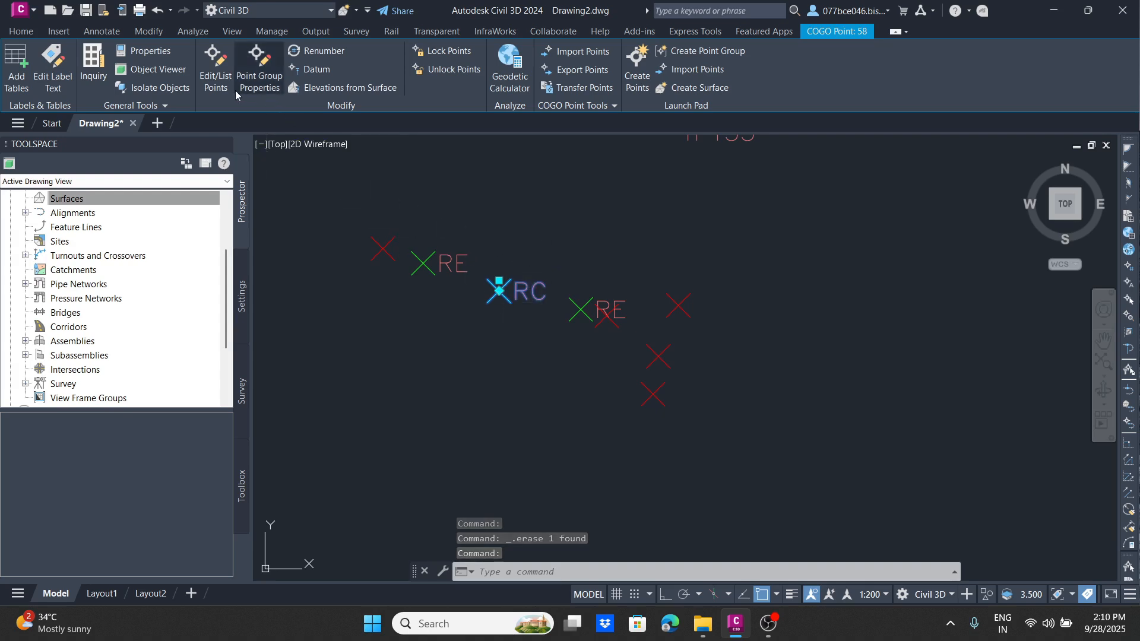
{"action": "left_click", "coordinate": [216, 68]}
{"action": "left_click", "coordinate": [371, 118]}
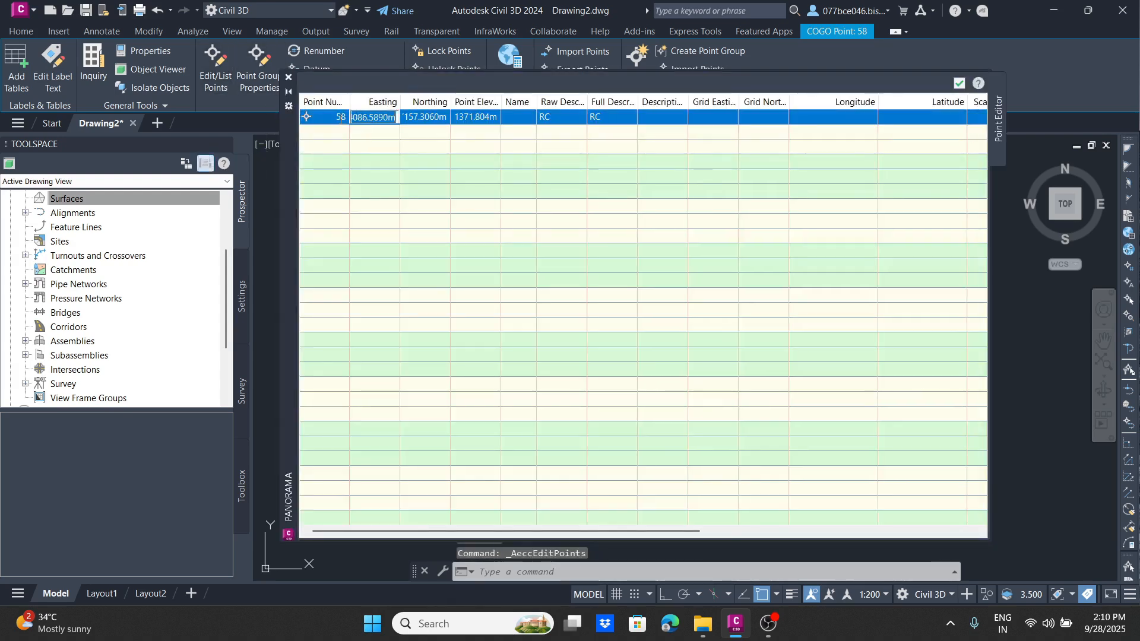
{"action": "left_click", "coordinate": [380, 117]}
{"action": "double_click", "coordinate": [434, 116]}
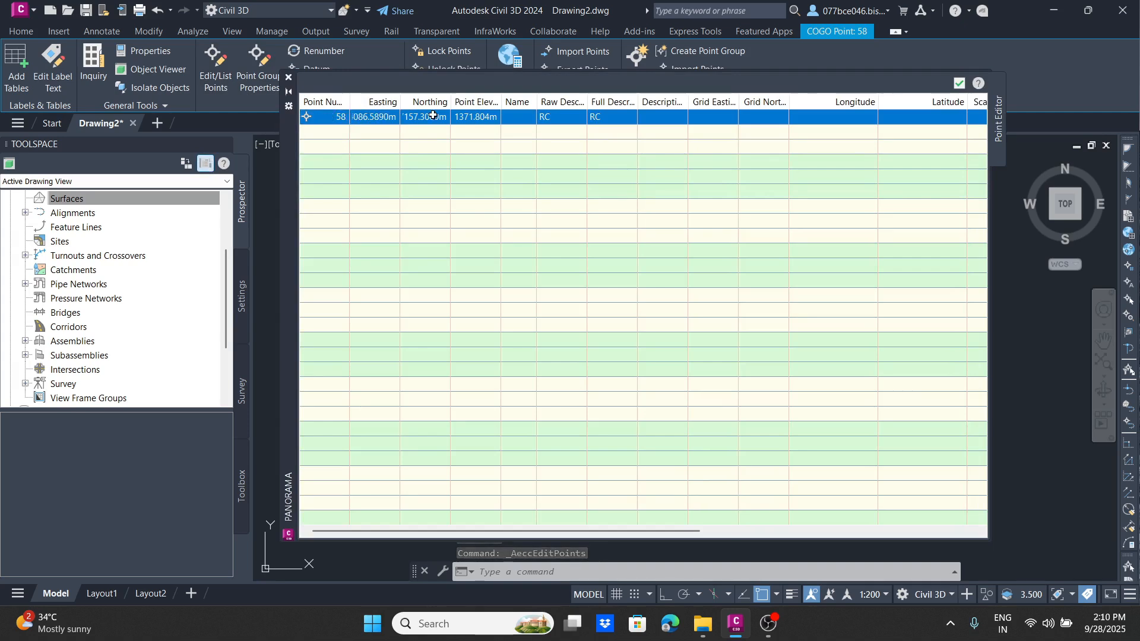
{"action": "double_click", "coordinate": [484, 117]}
{"action": "double_click", "coordinate": [562, 116]}
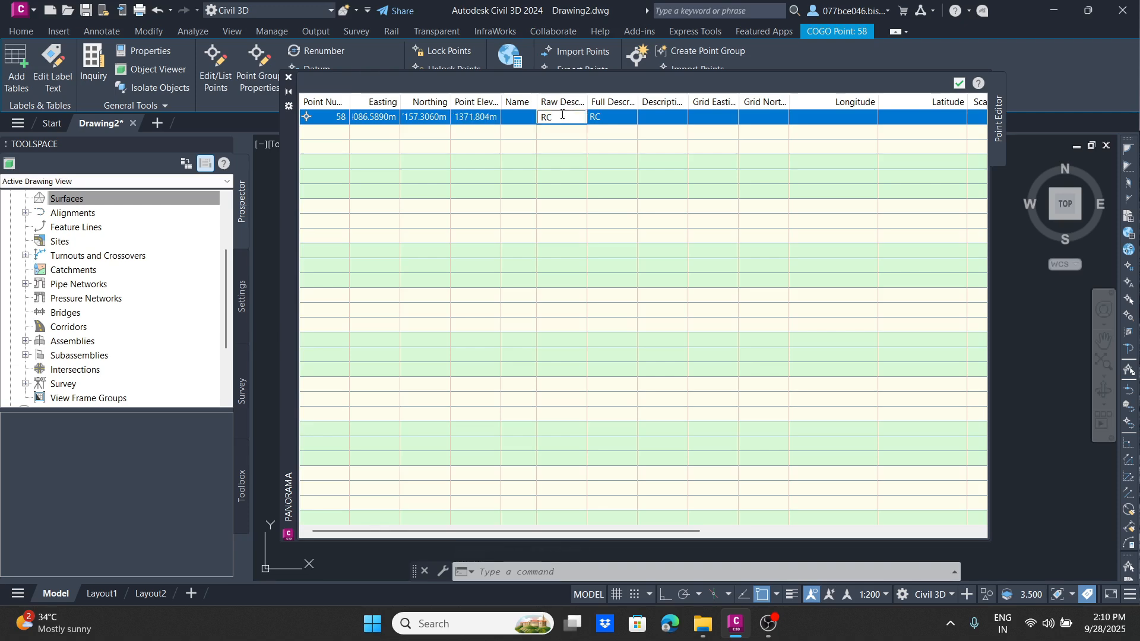
{"action": "left_click", "coordinate": [521, 108]}
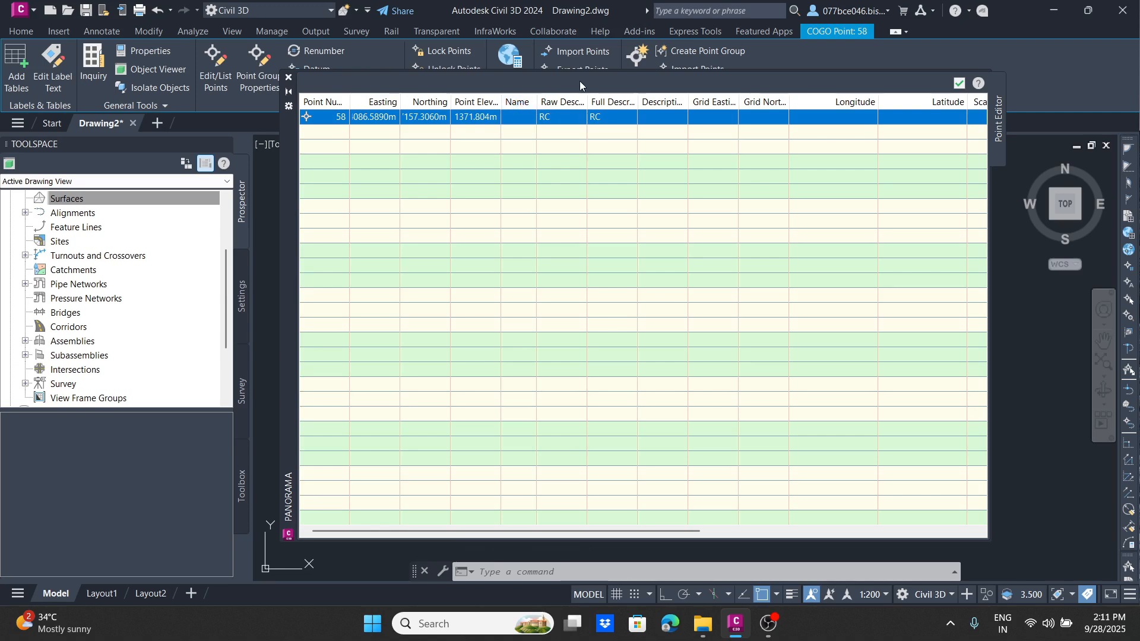
Step: Change the raw description of point 58 to "rcfidsfh" and check its label in the drawing
{"action": "double_click", "coordinate": [554, 117]}
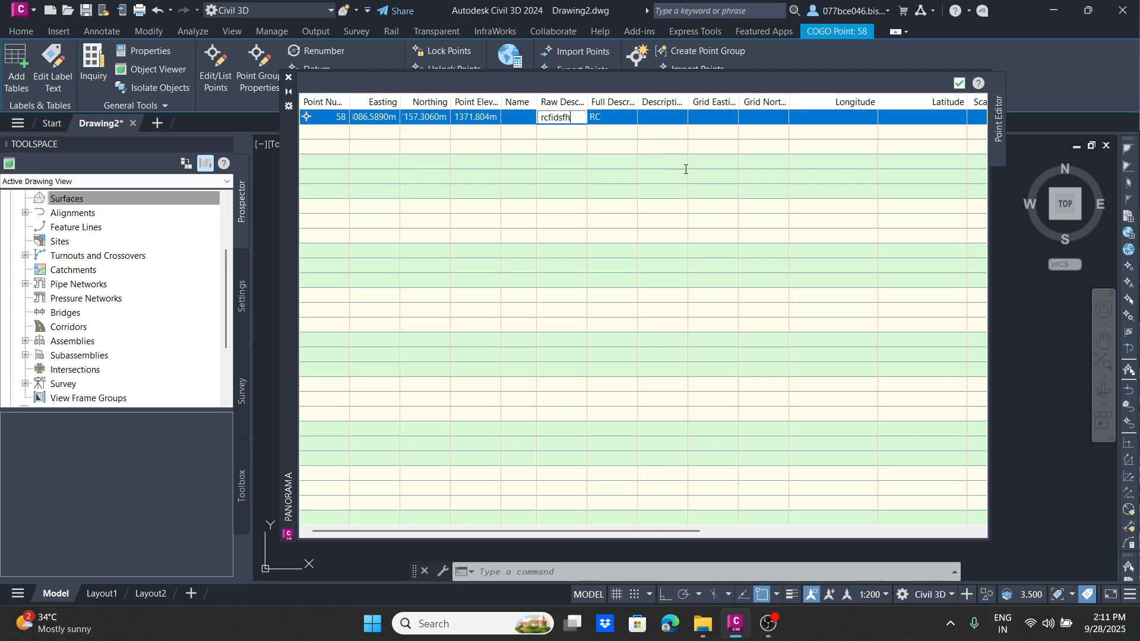
{"action": "key", "text": "Return"}
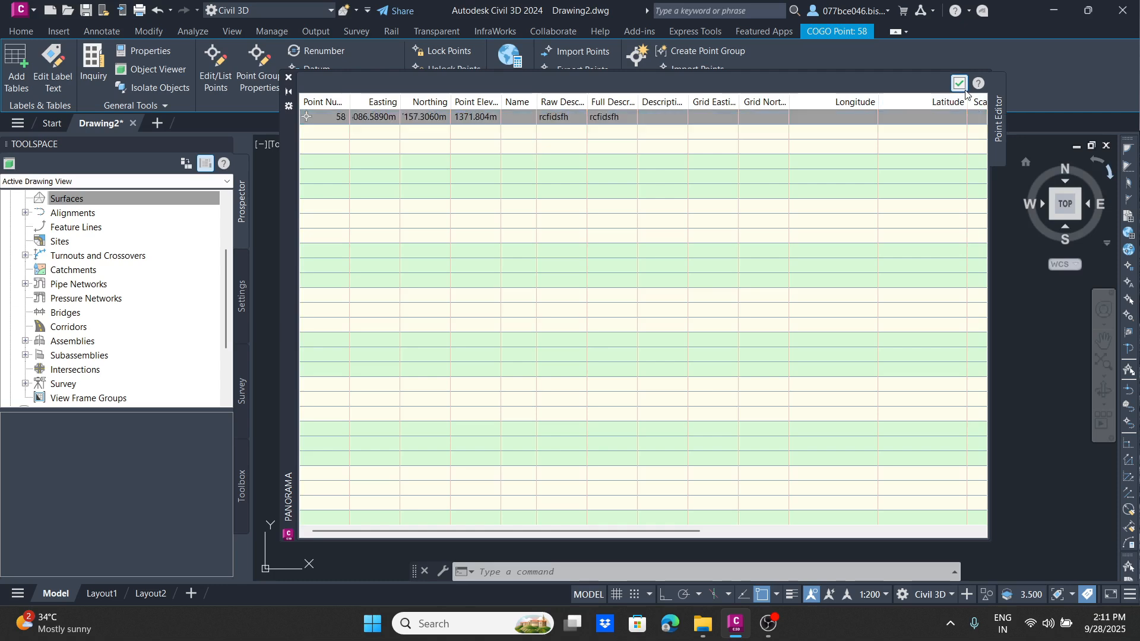
{"action": "left_click", "coordinate": [960, 84]}
{"action": "scroll", "coordinate": [527, 299], "scroll_direction": "down", "scroll_amount": 3}
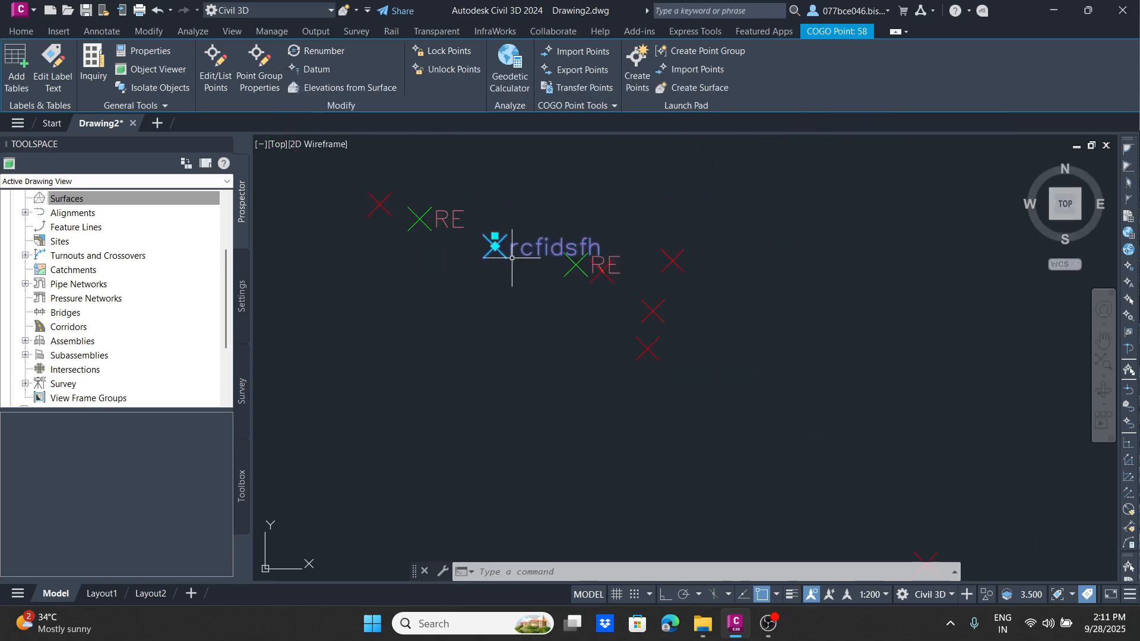
{"action": "key", "text": "Escape"}
{"action": "left_click", "coordinate": [538, 248]}
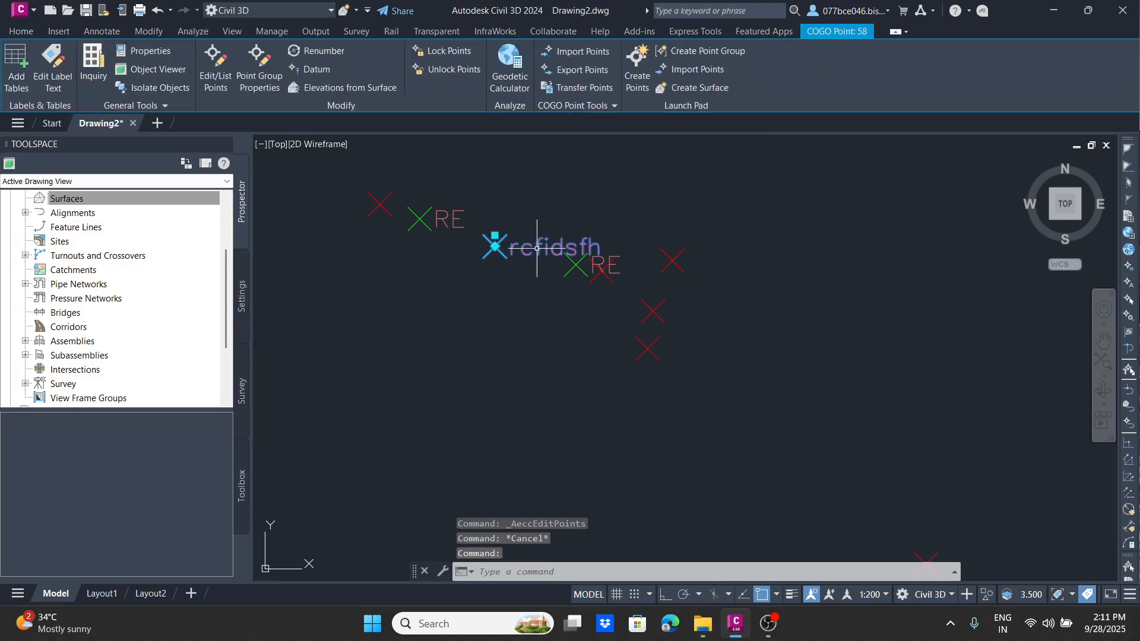
Step: Select the northern cluster of survey points around point 58 with a crossing window
{"action": "scroll", "coordinate": [547, 243], "scroll_direction": "down", "scroll_amount": 6}
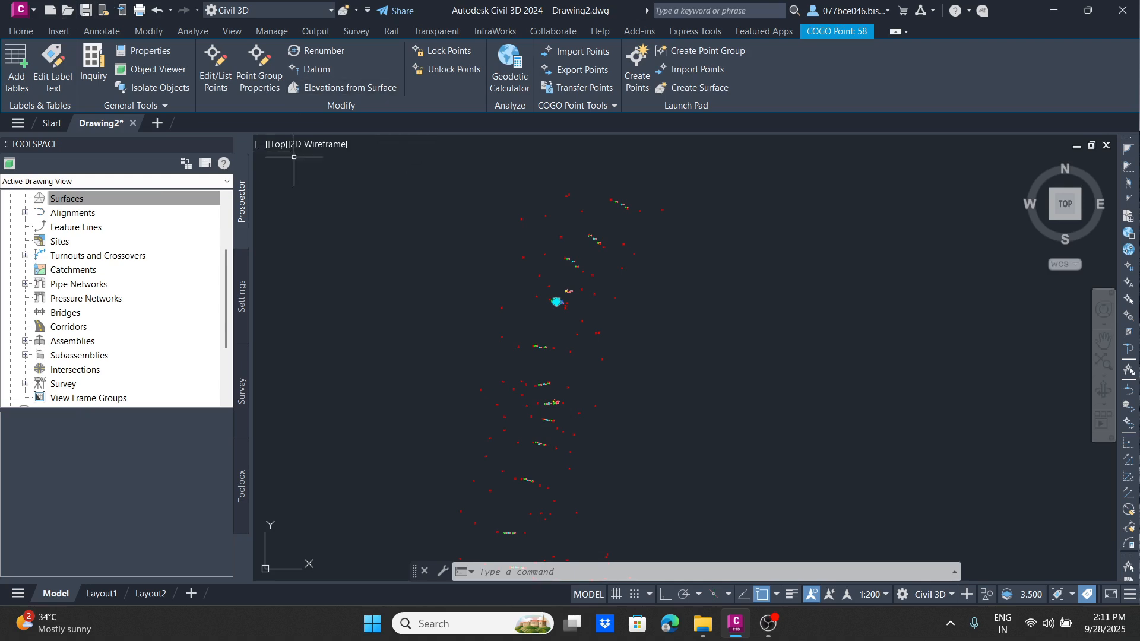
{"action": "left_click", "coordinate": [697, 179]}
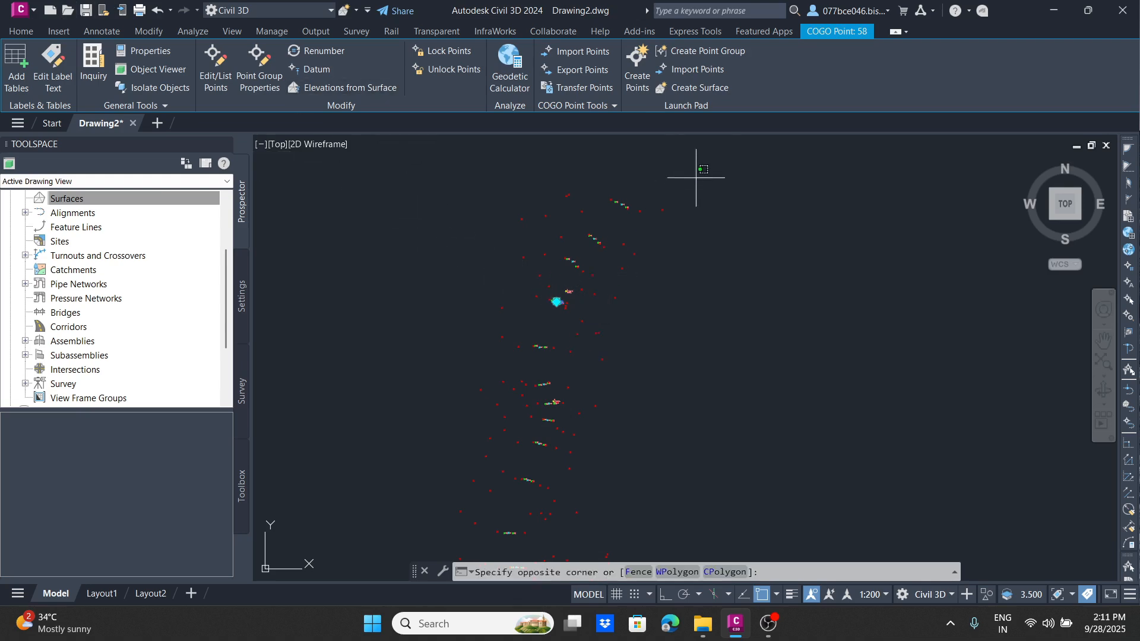
{"action": "left_click", "coordinate": [491, 400]}
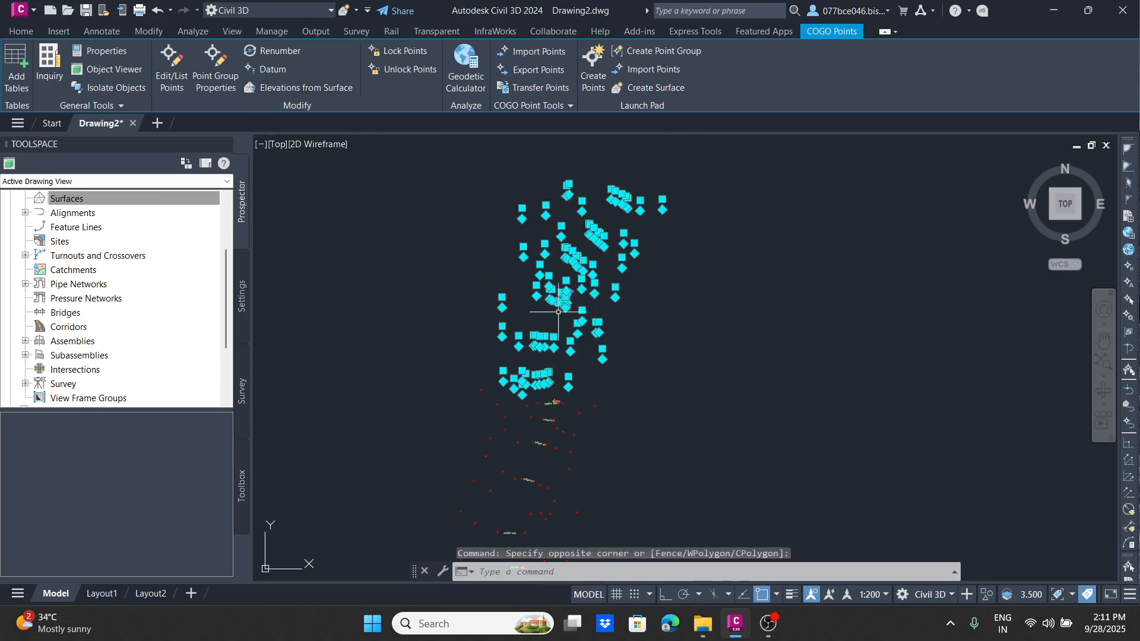